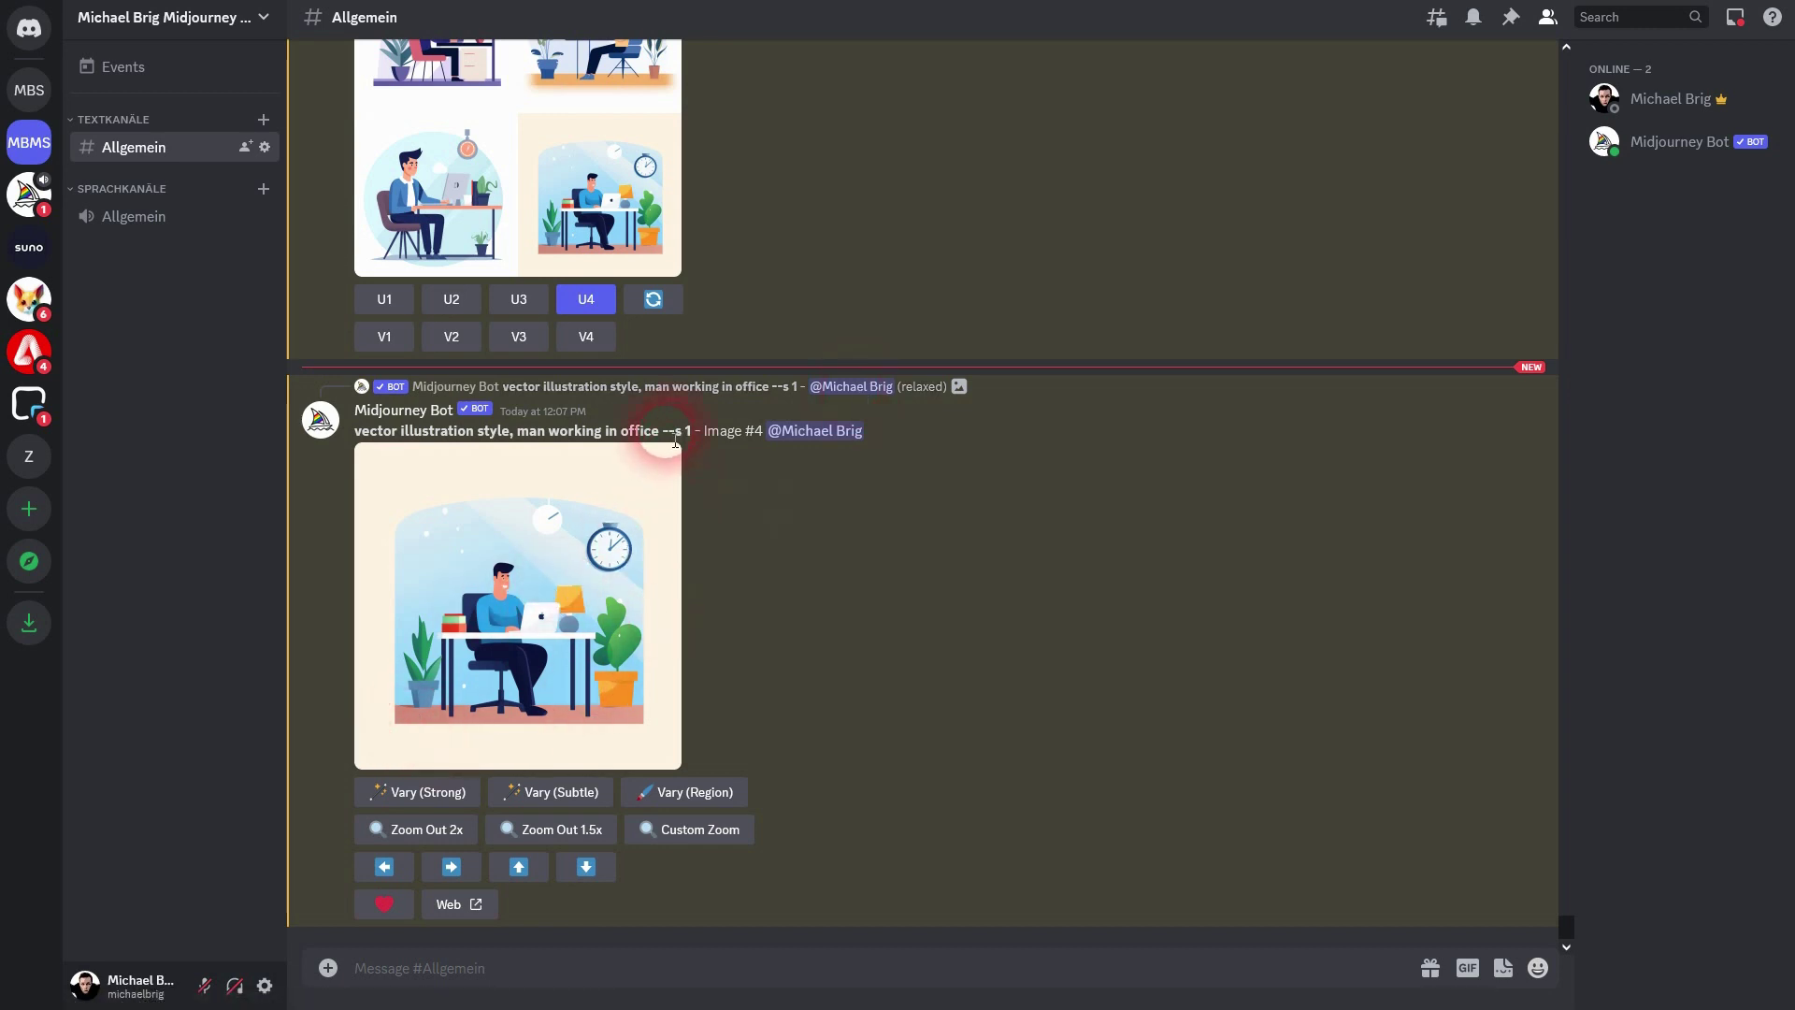
# Submit /imagine 'vector illustration style, man taking dog for a walk', then select the prompt text to copy
pyautogui.moveTo(662, 432); pyautogui.dragTo(692, 432)
pyautogui.click(506, 977)
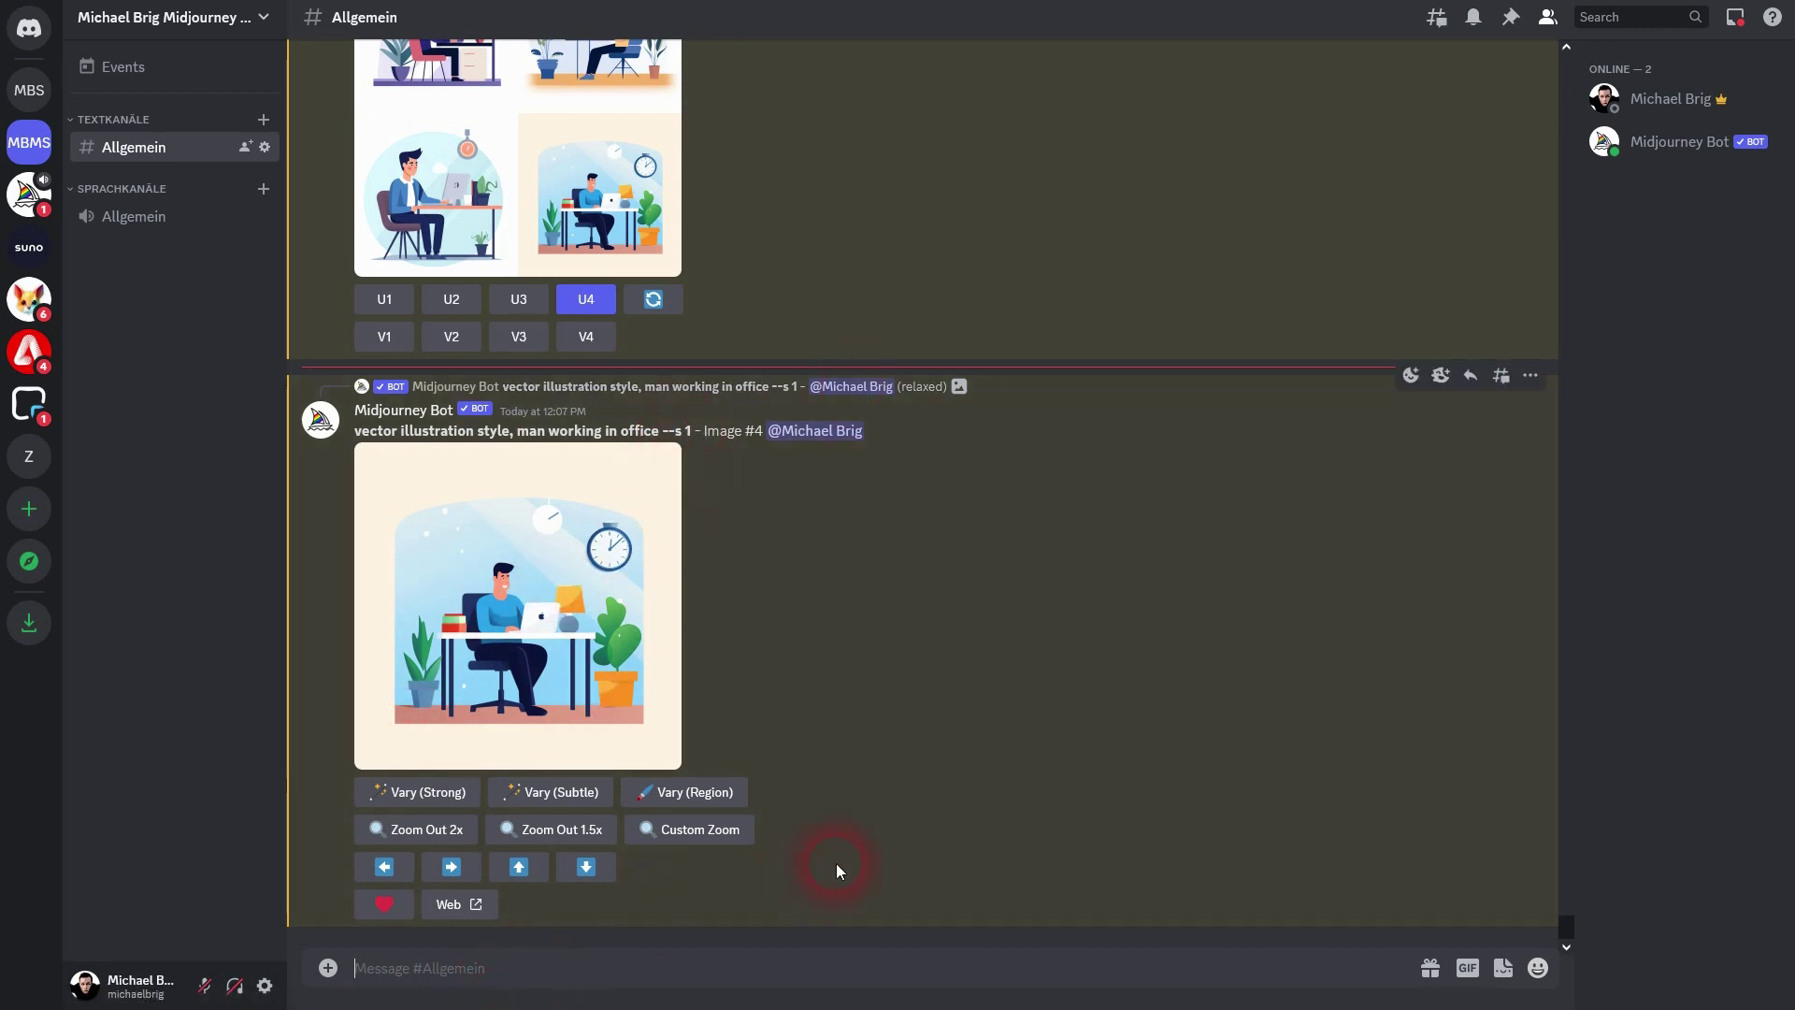
pyautogui.write('/imagine')
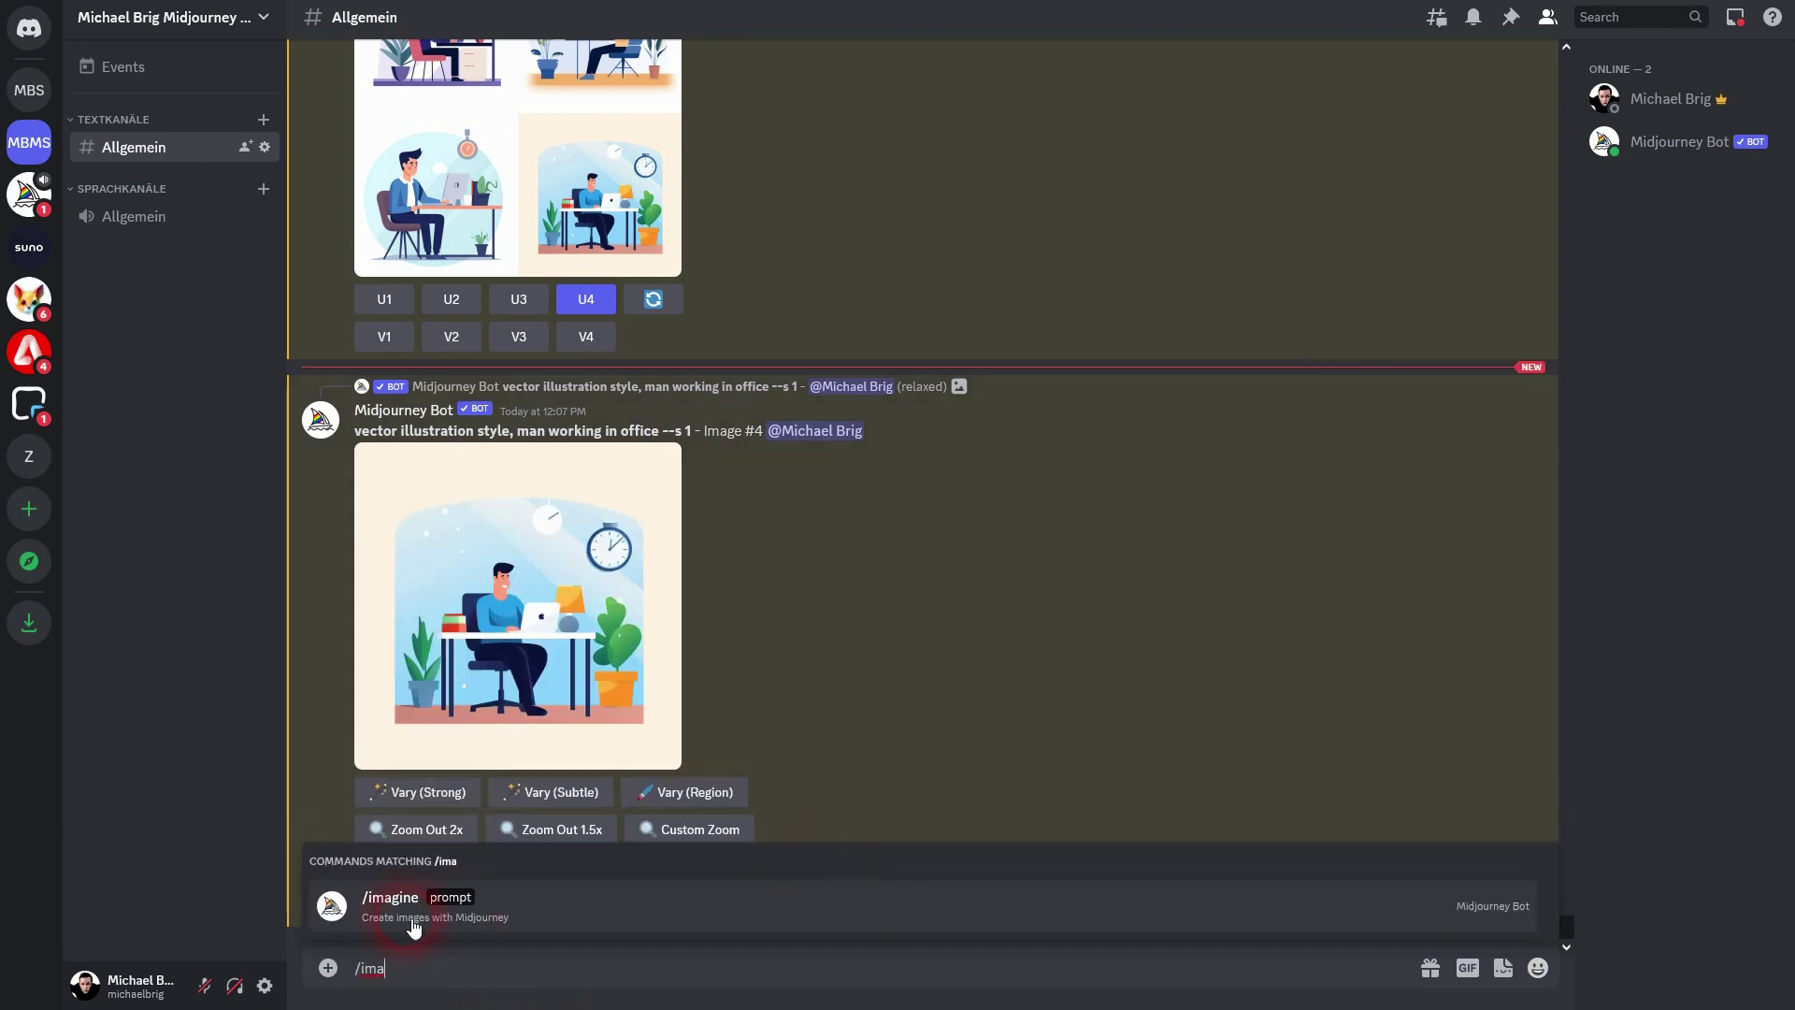
pyautogui.press('Tab')
pyautogui.write('cevot')
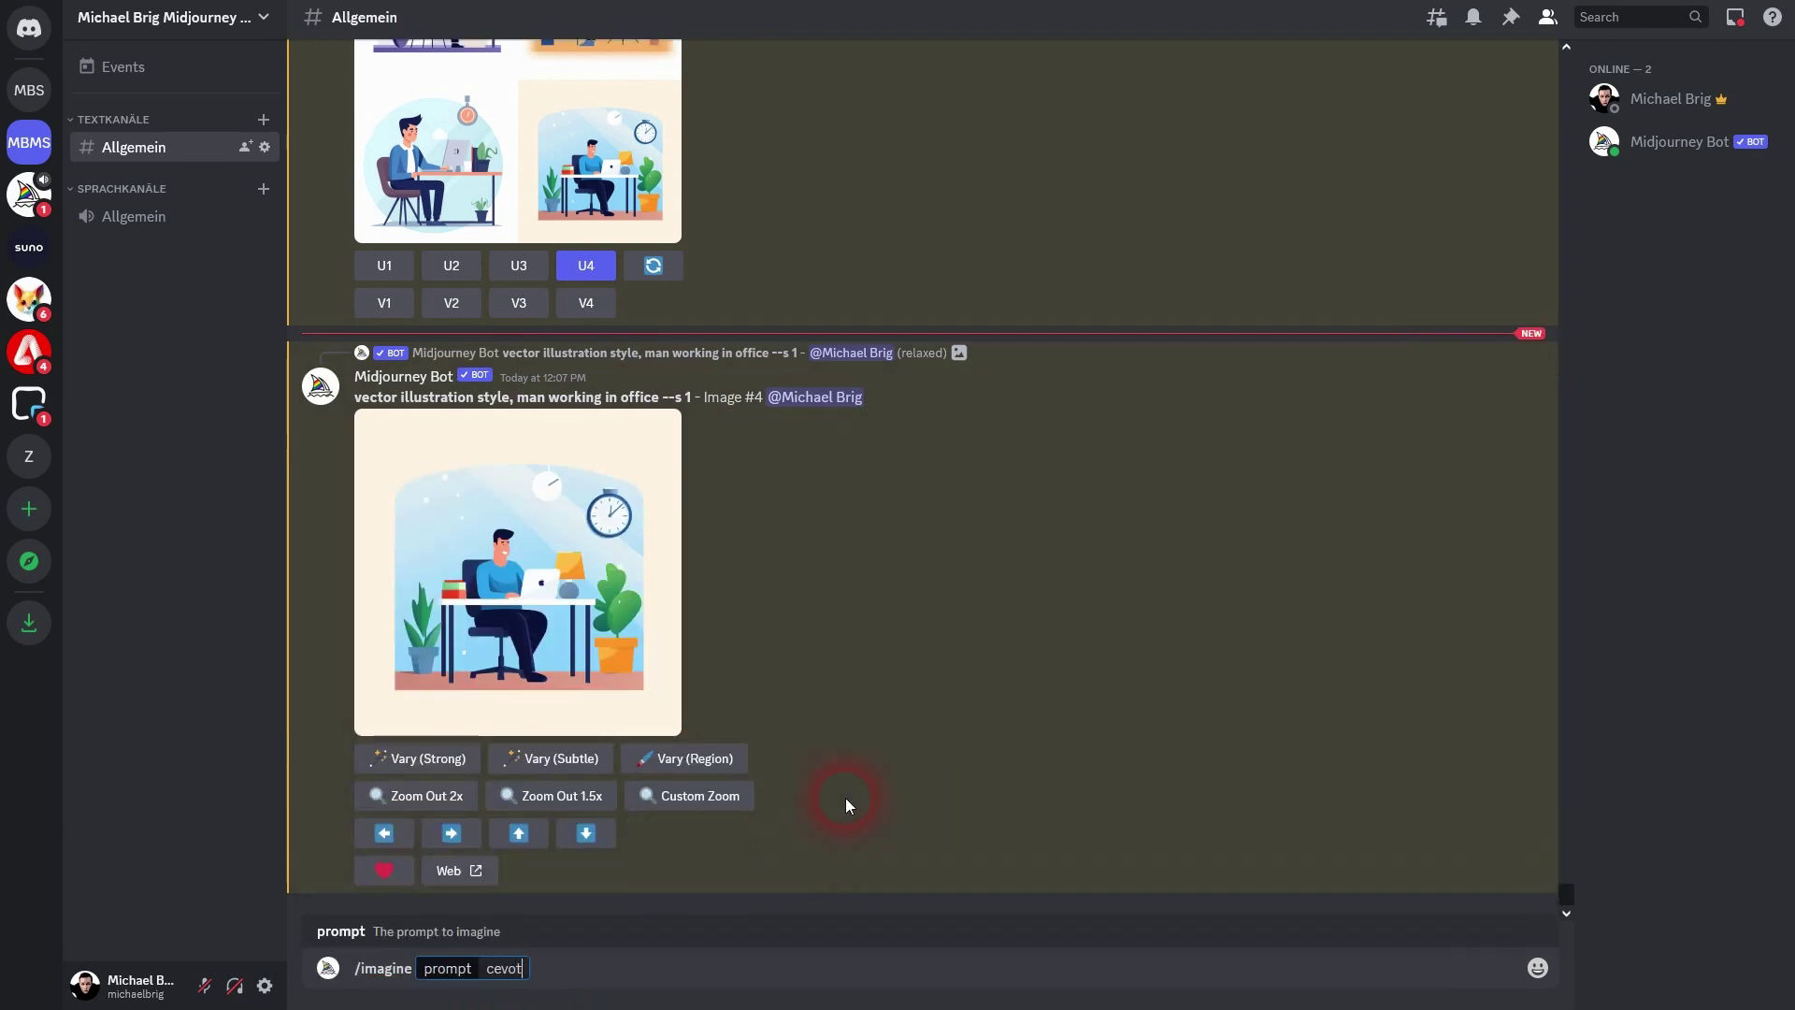
pyautogui.write('r')
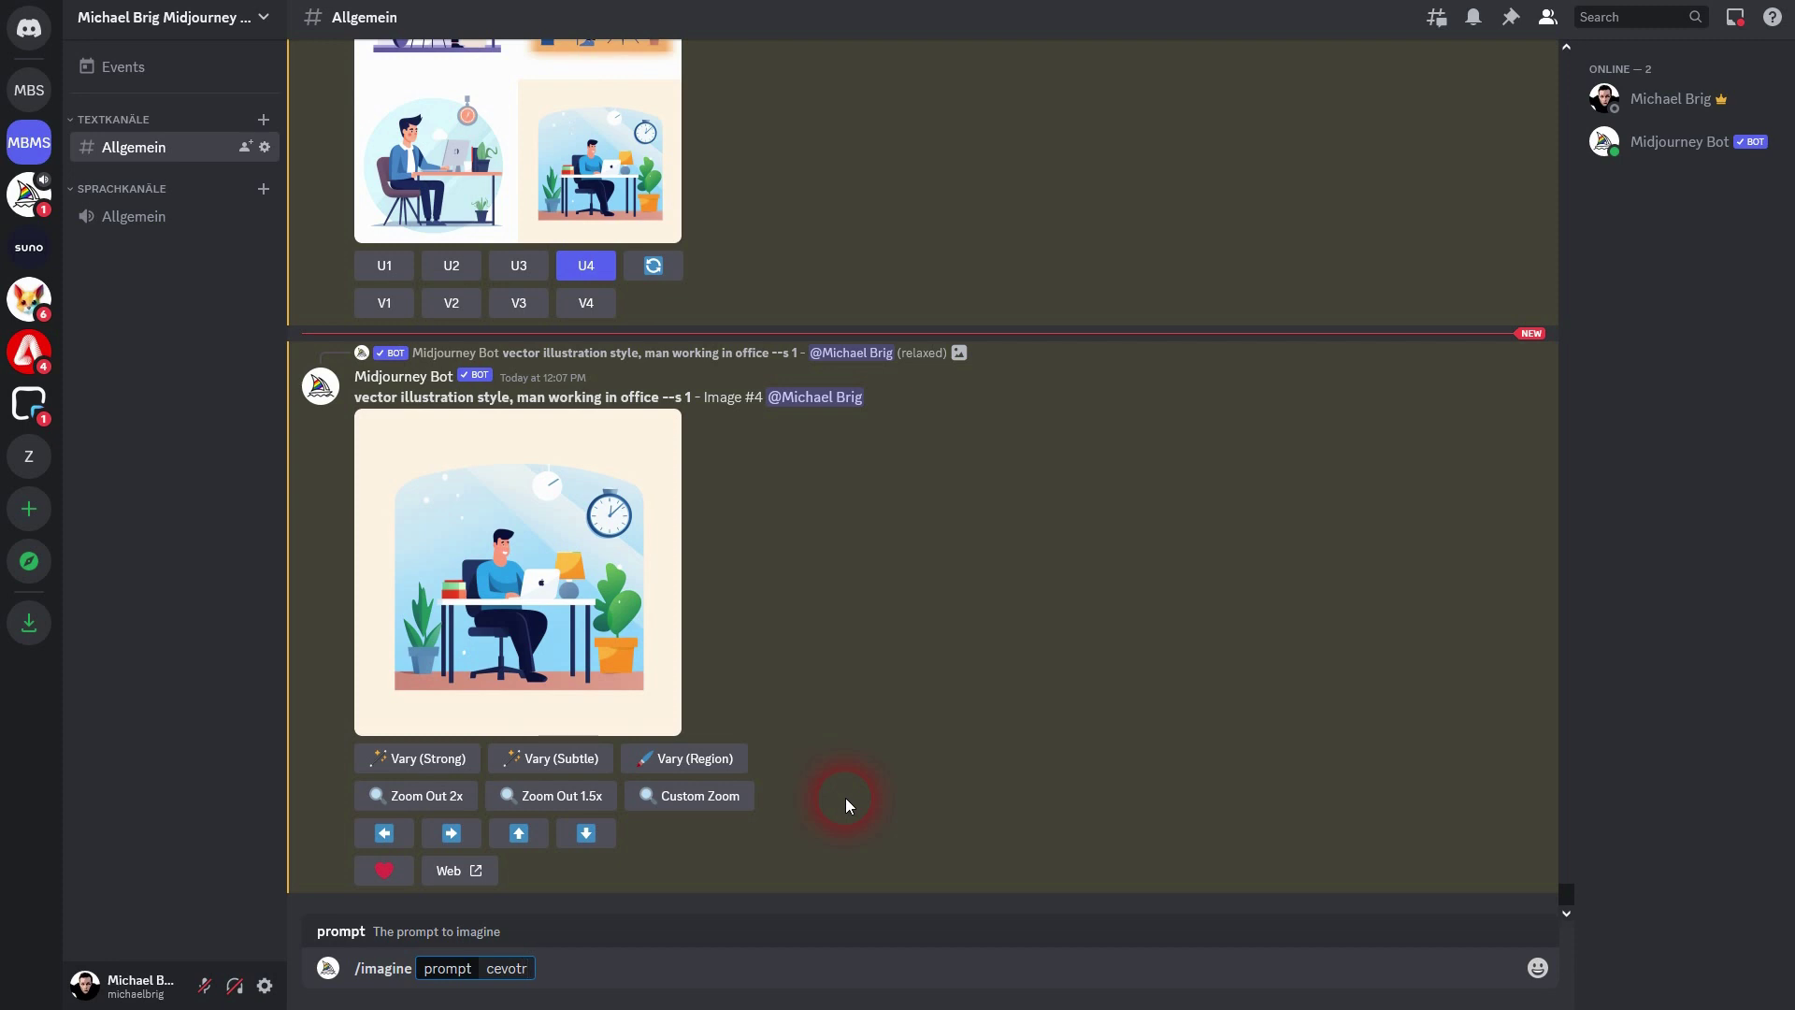
pyautogui.press('BackSpace')
pyautogui.press('BackSpace')
pyautogui.press('BackSpace')
pyautogui.press('BackSpace')
pyautogui.press('BackSpace')
pyautogui.press('BackSpace')
pyautogui.write('vector illustration st')
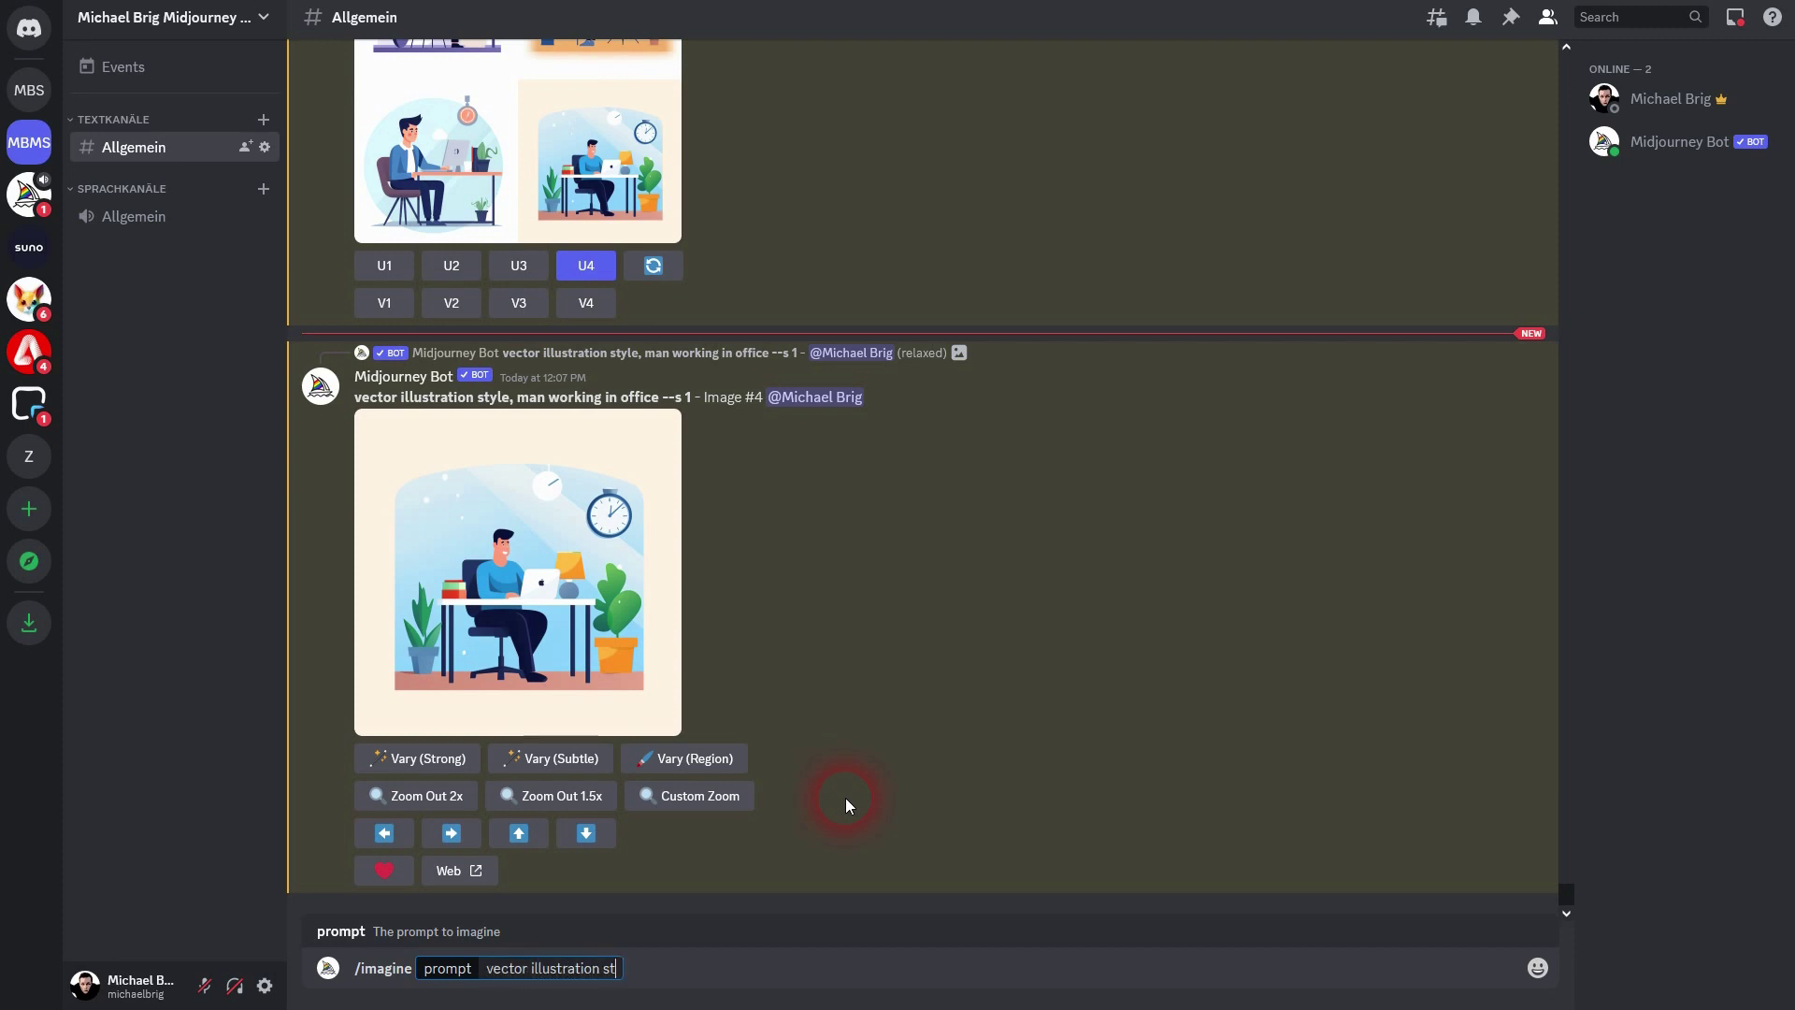
pyautogui.write('yle,')
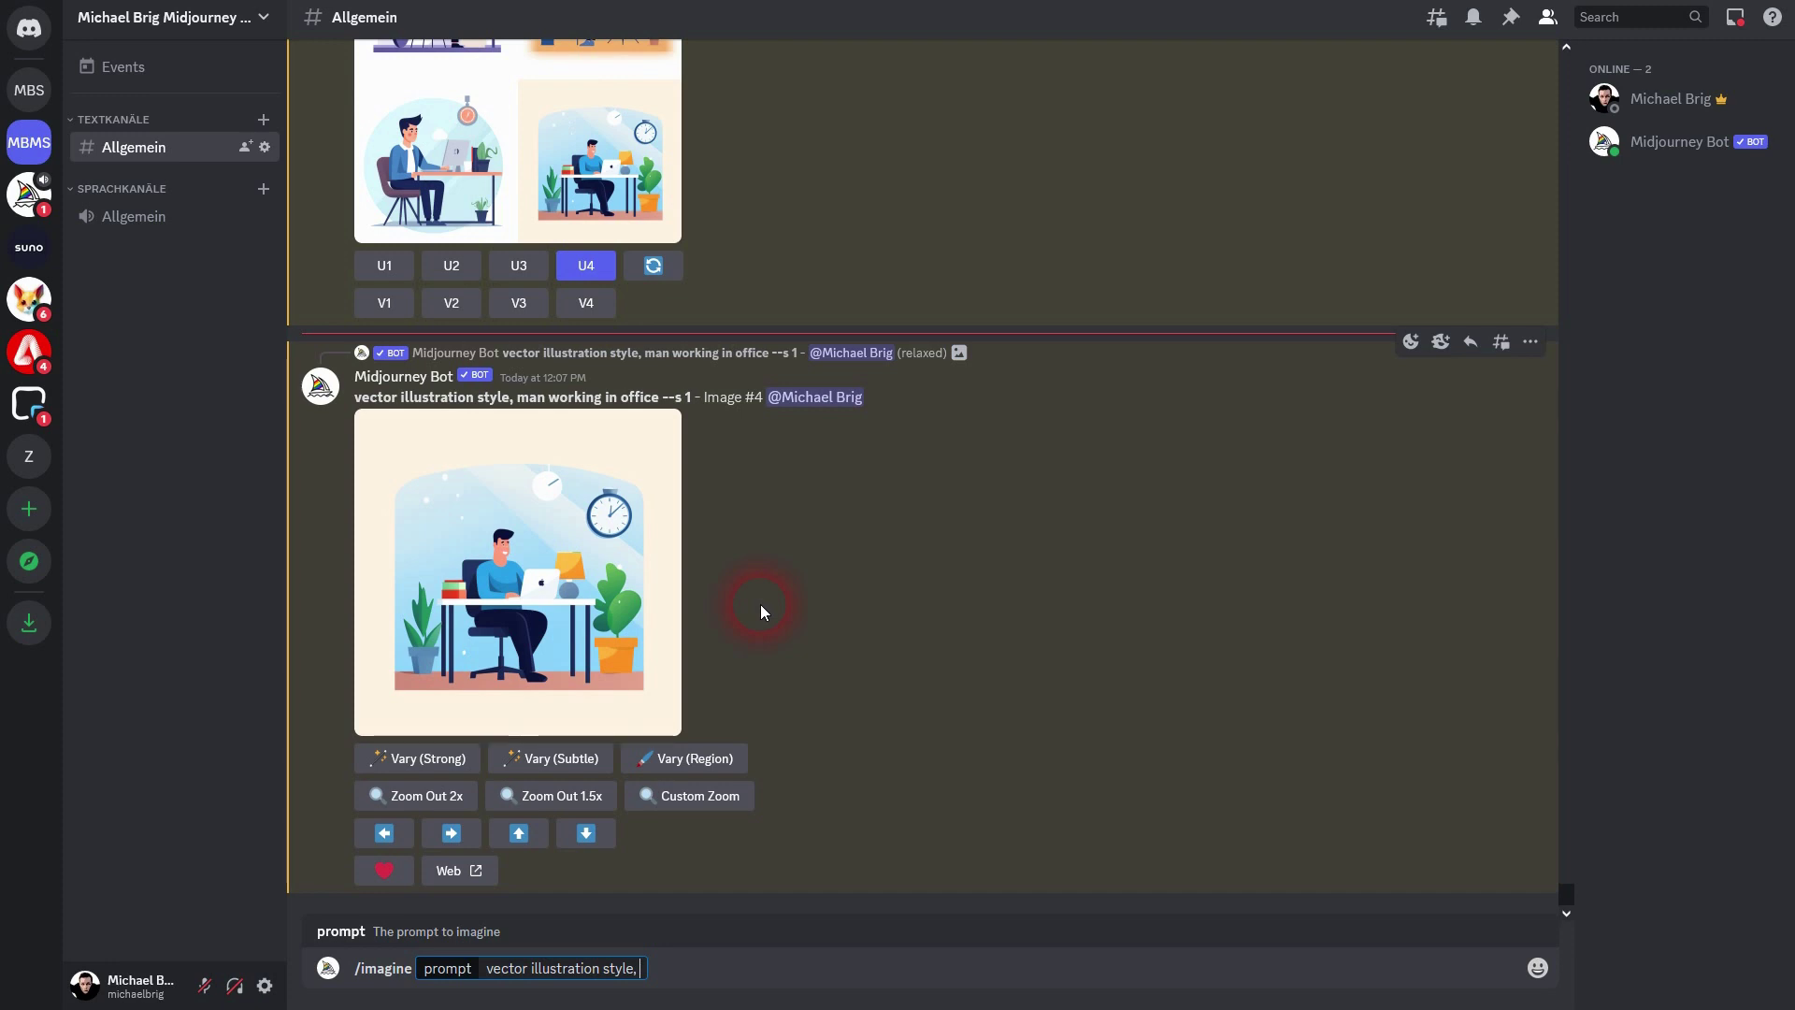
pyautogui.write('man tak')
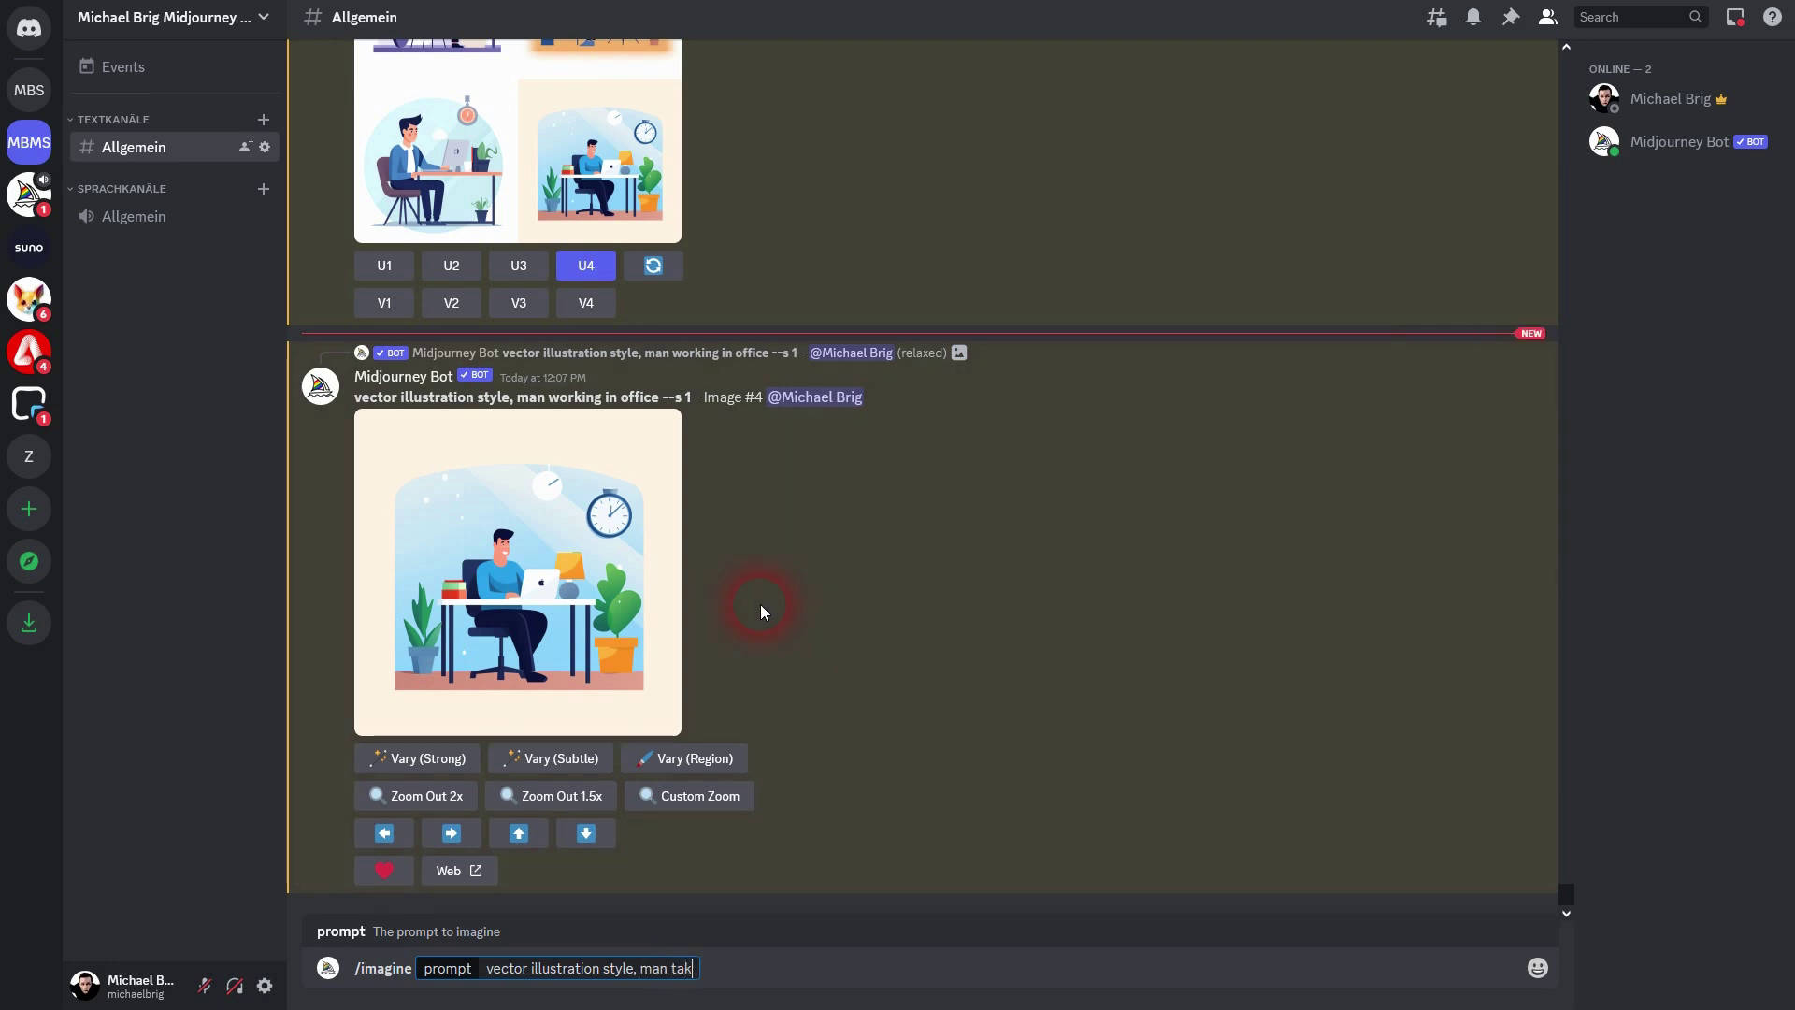
pyautogui.write('ing dog for a')
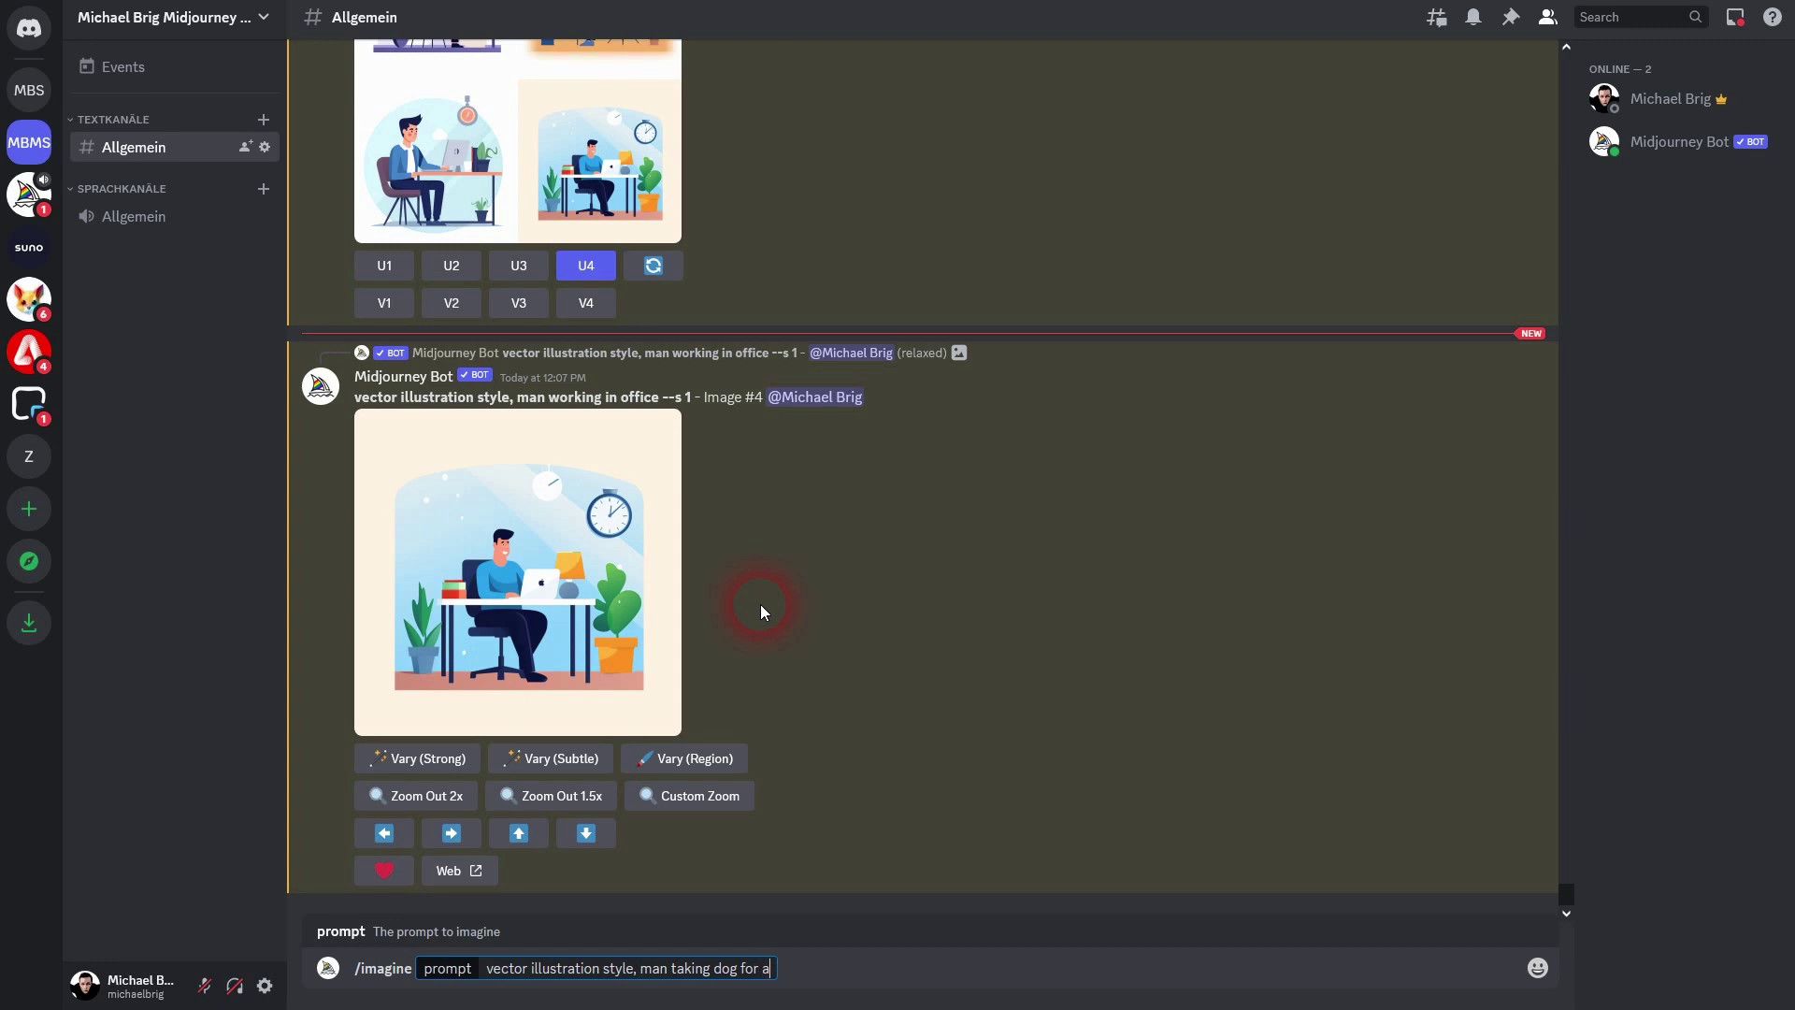
pyautogui.write(' walk')
pyautogui.press('Return')
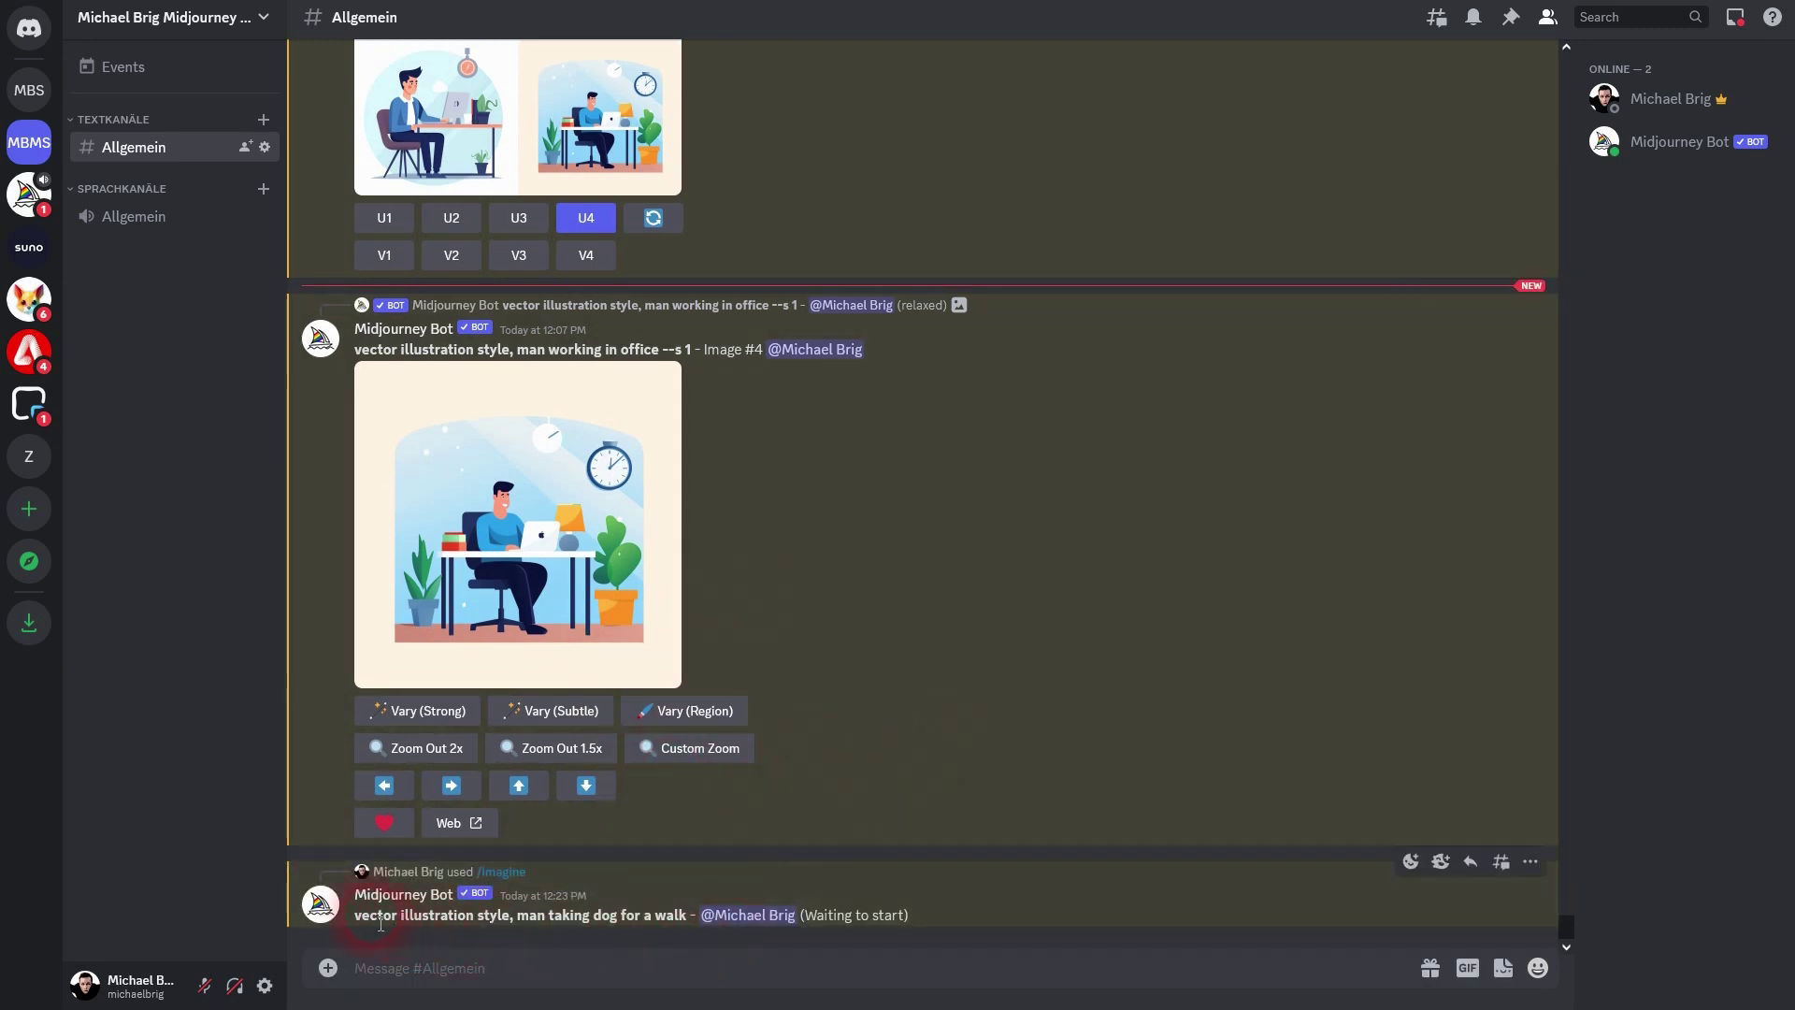
pyautogui.moveTo(696, 926); pyautogui.dragTo(367, 924)
pyautogui.hotkey('ctrl', 'c')
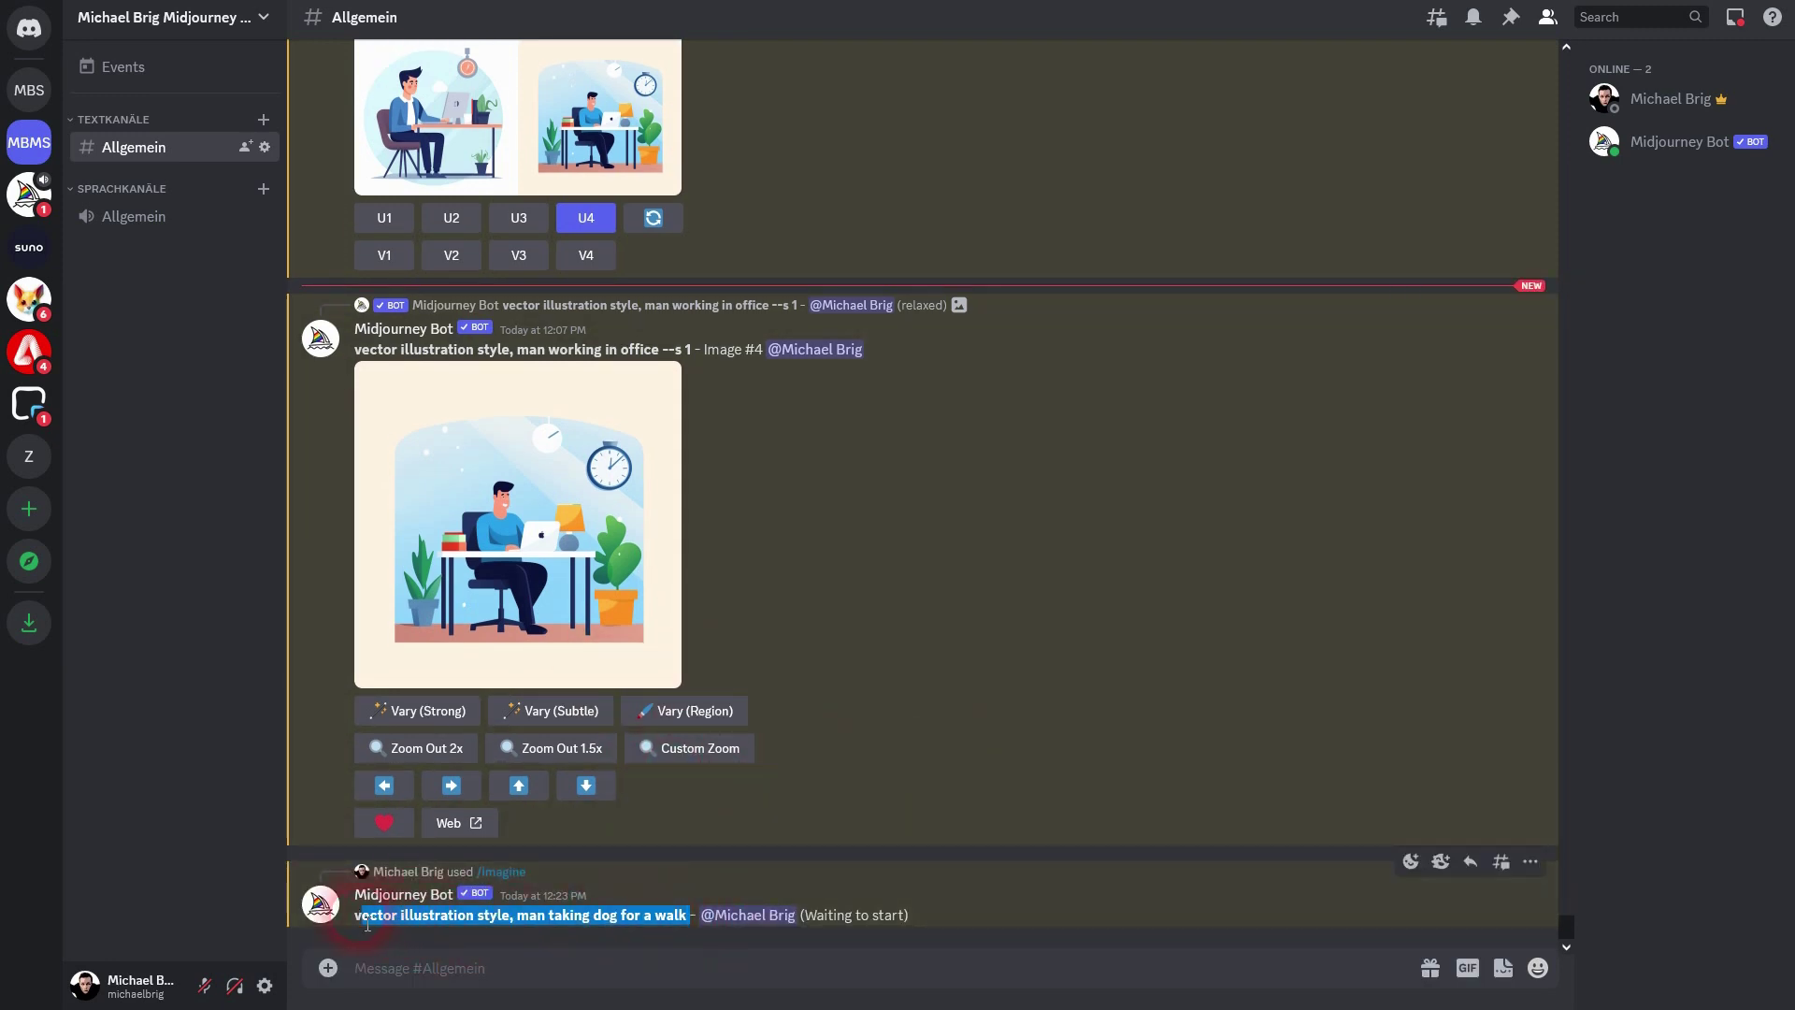
# Submit the pasted walk prompt with a --s stylize suffix (1000), copying the full prompt first
pyautogui.click(518, 941)
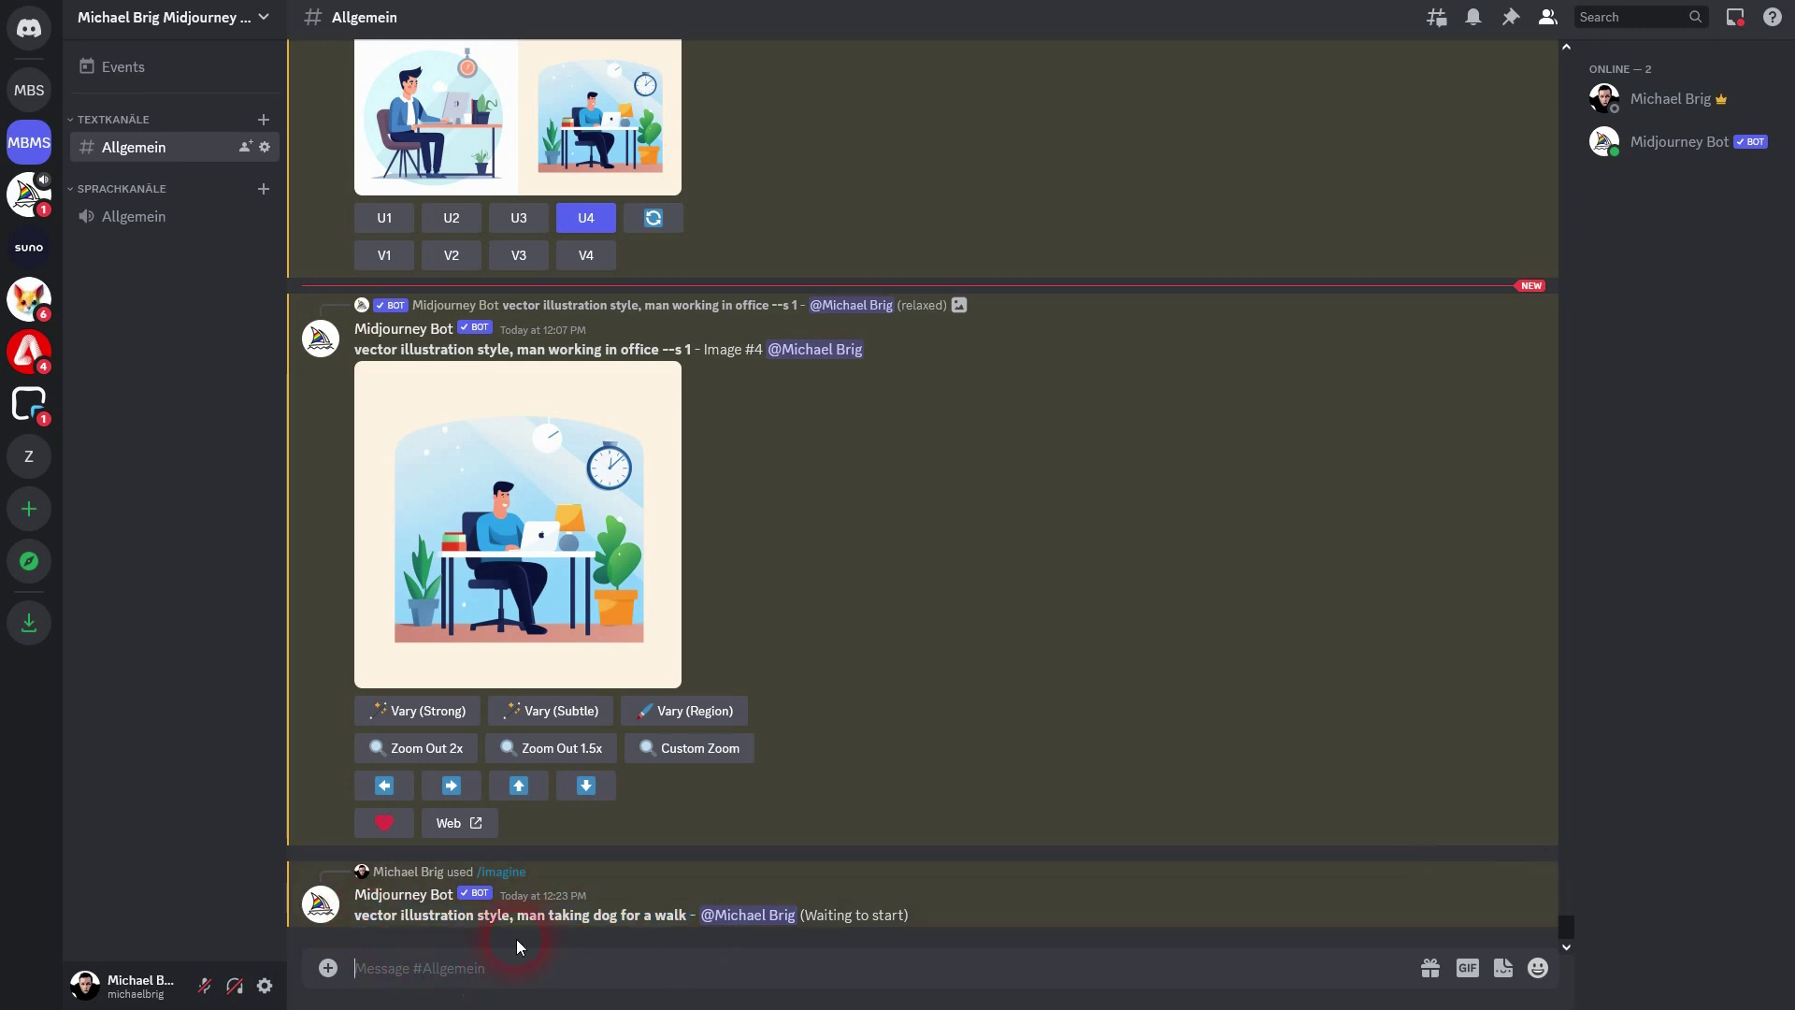
pyautogui.write('/im')
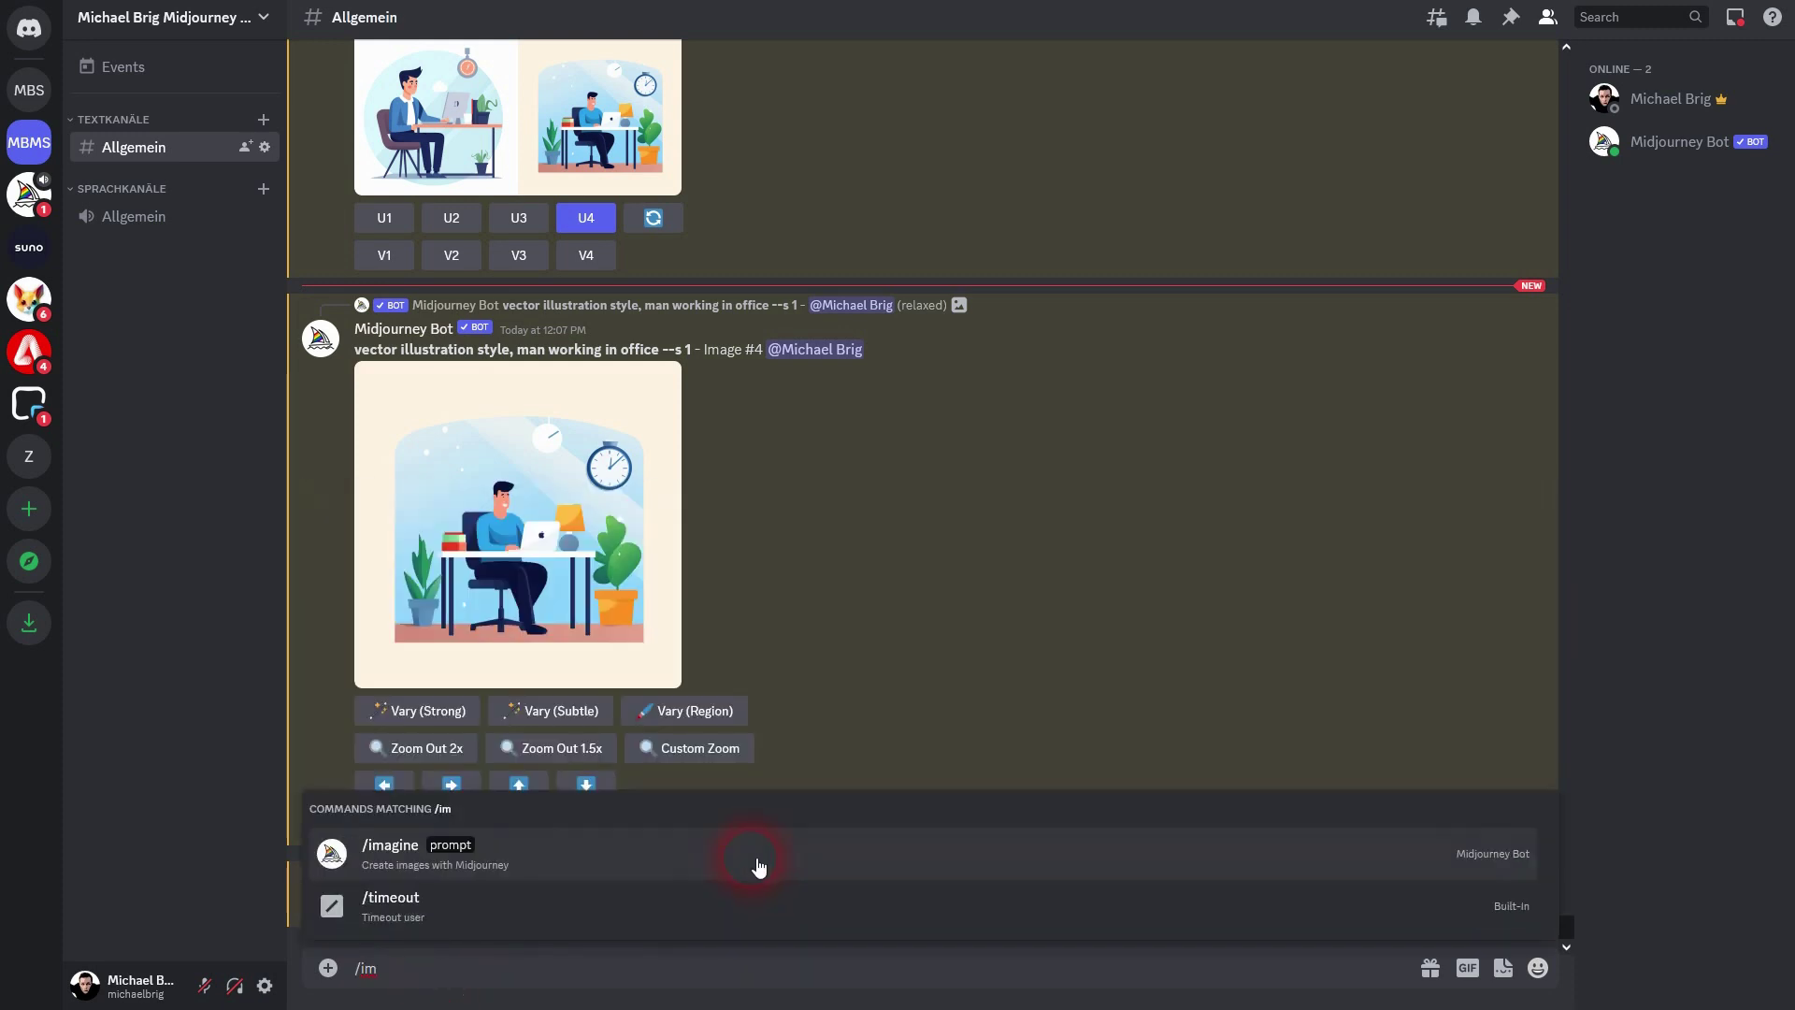
pyautogui.click(440, 854)
pyautogui.hotkey('ctrl', 'v')
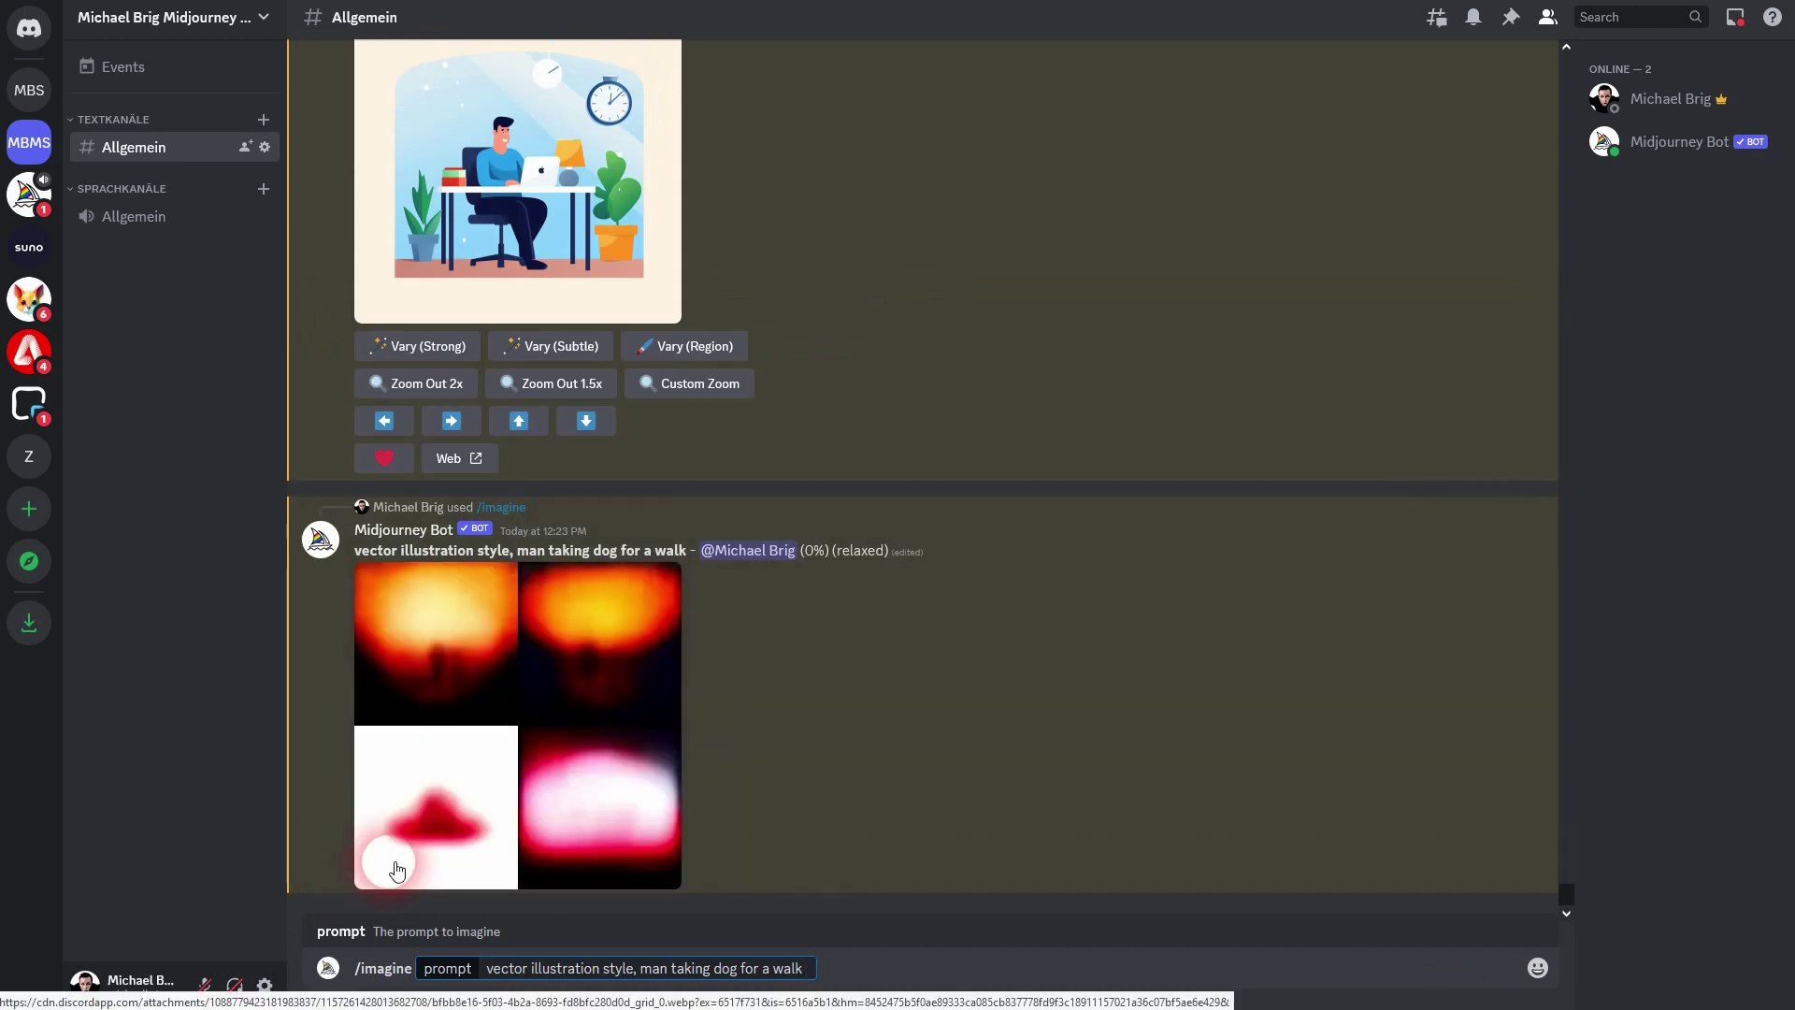
pyautogui.write('--s 1000')
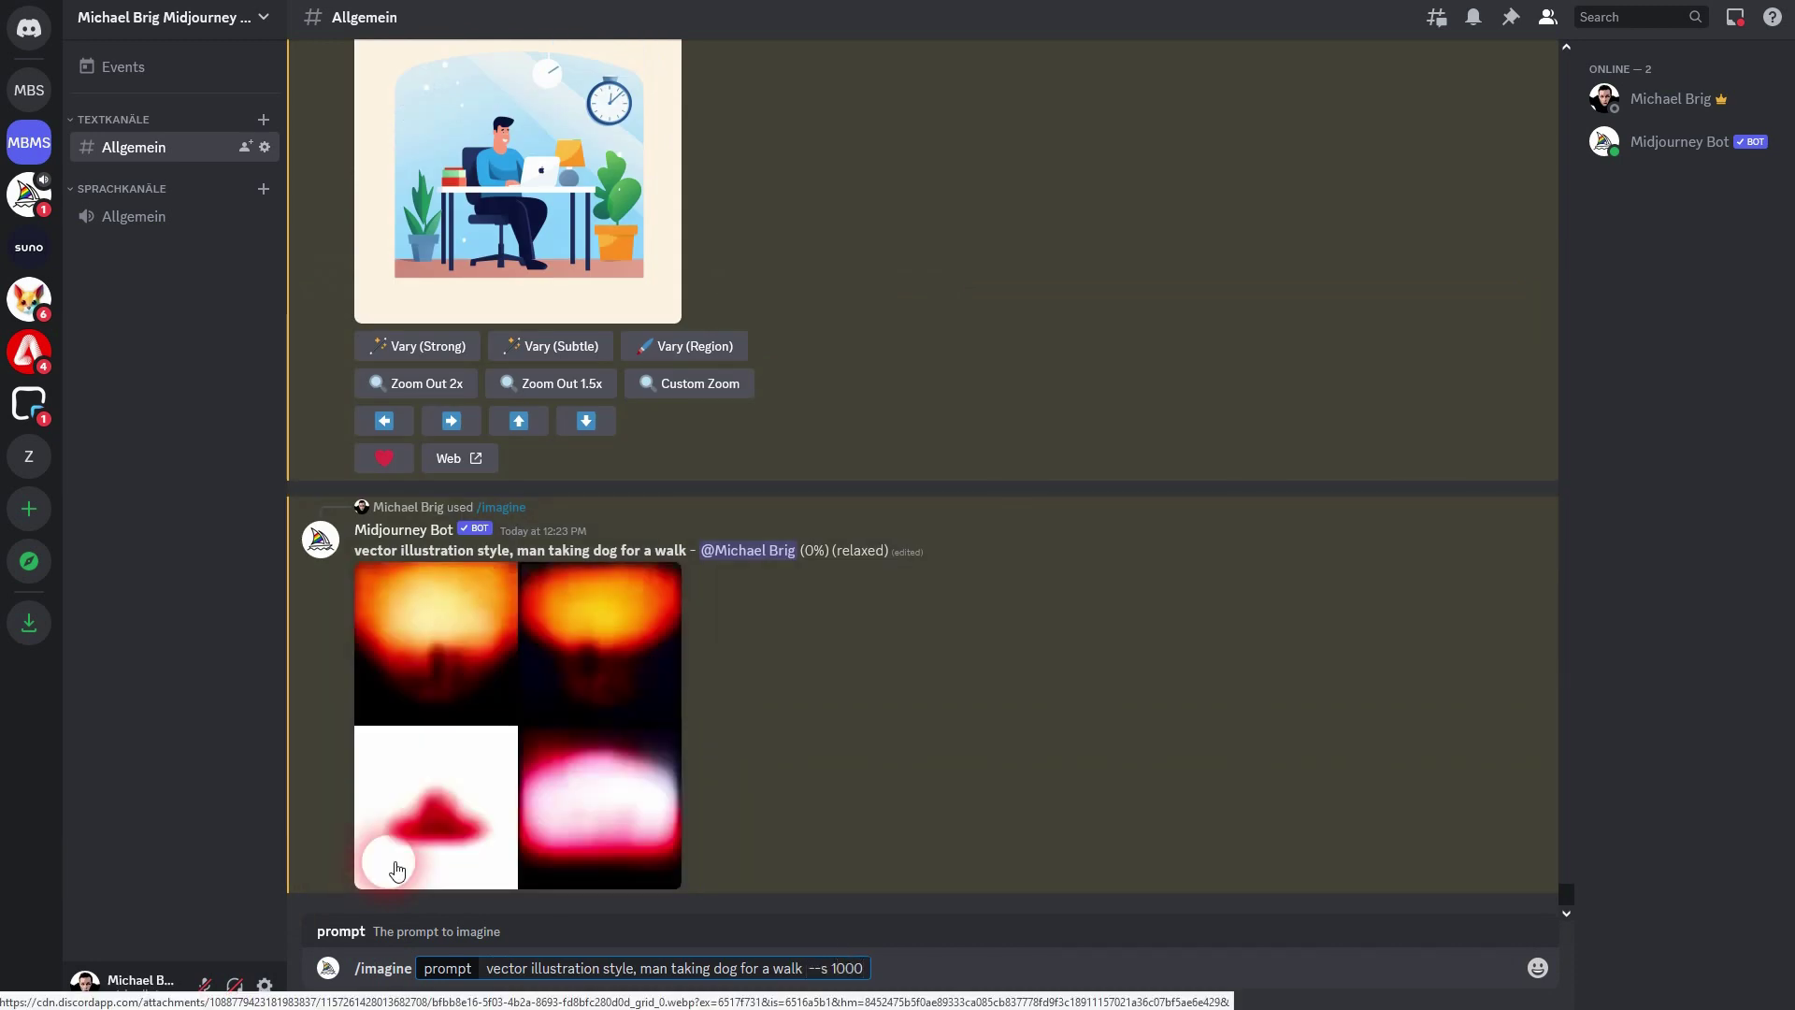
pyautogui.moveTo(487, 972); pyautogui.dragTo(890, 981)
pyautogui.hotkey('ctrl', 'c')
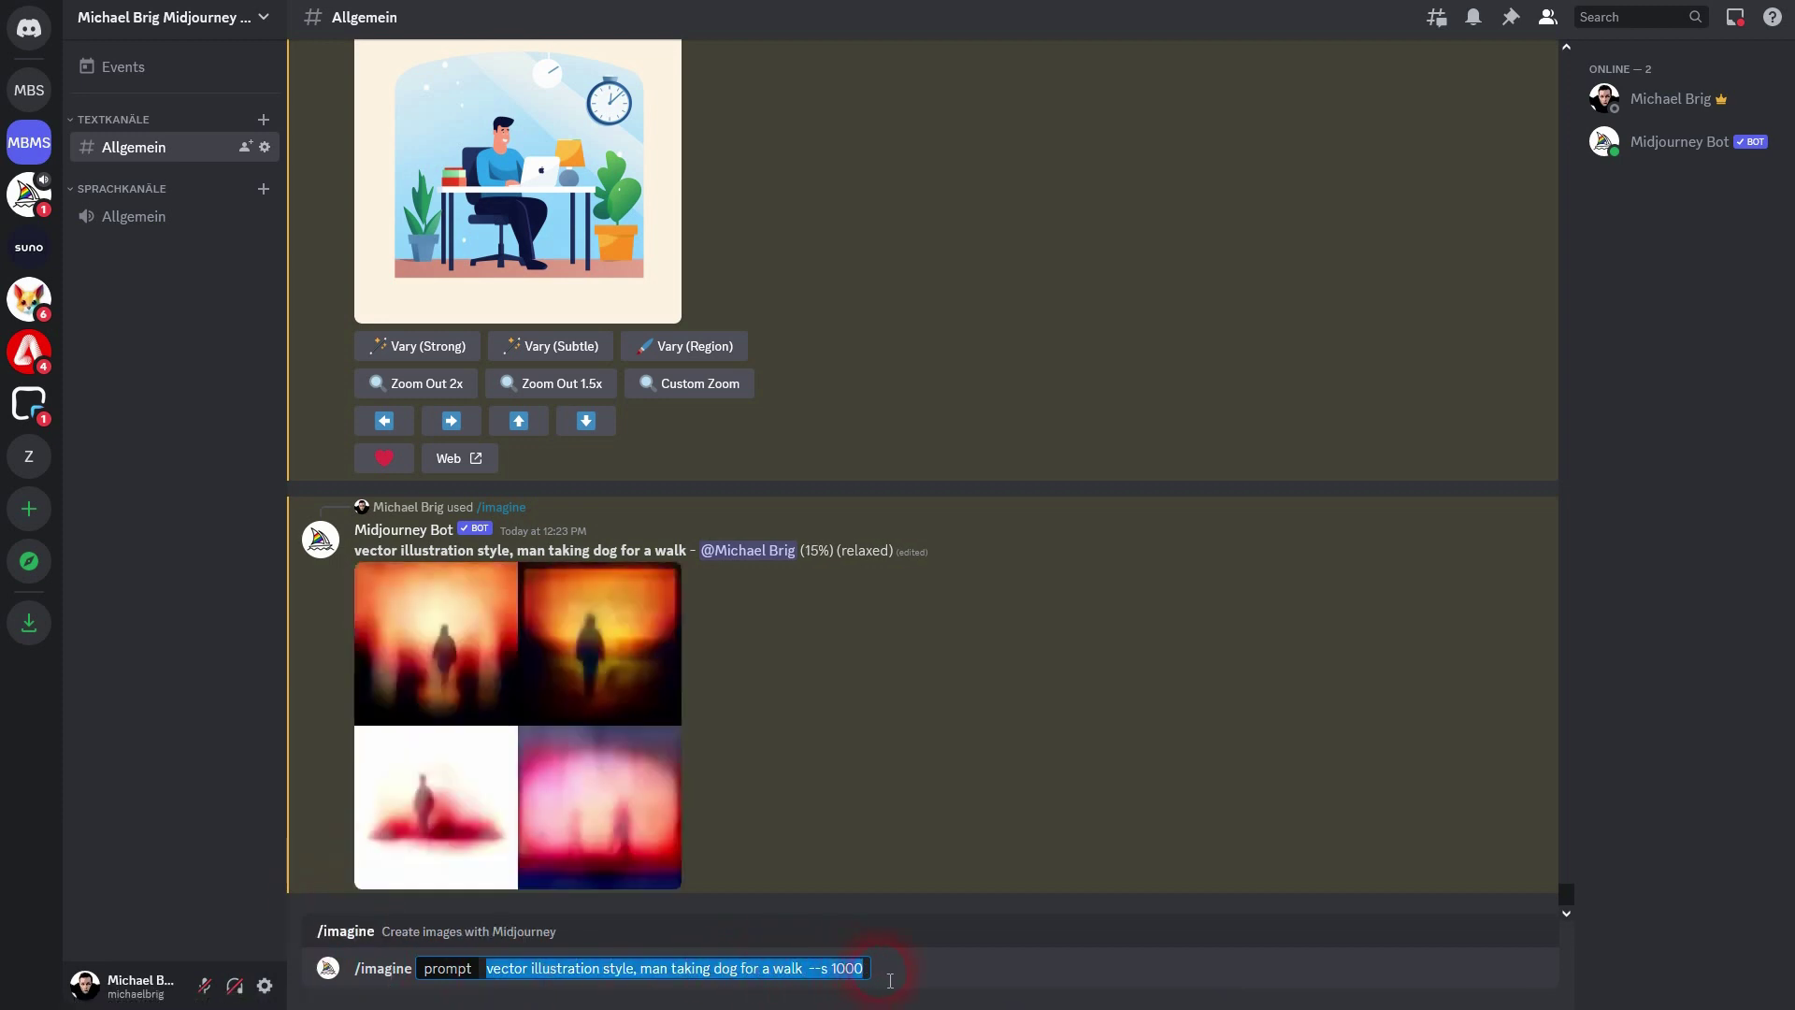
pyautogui.press('Return')
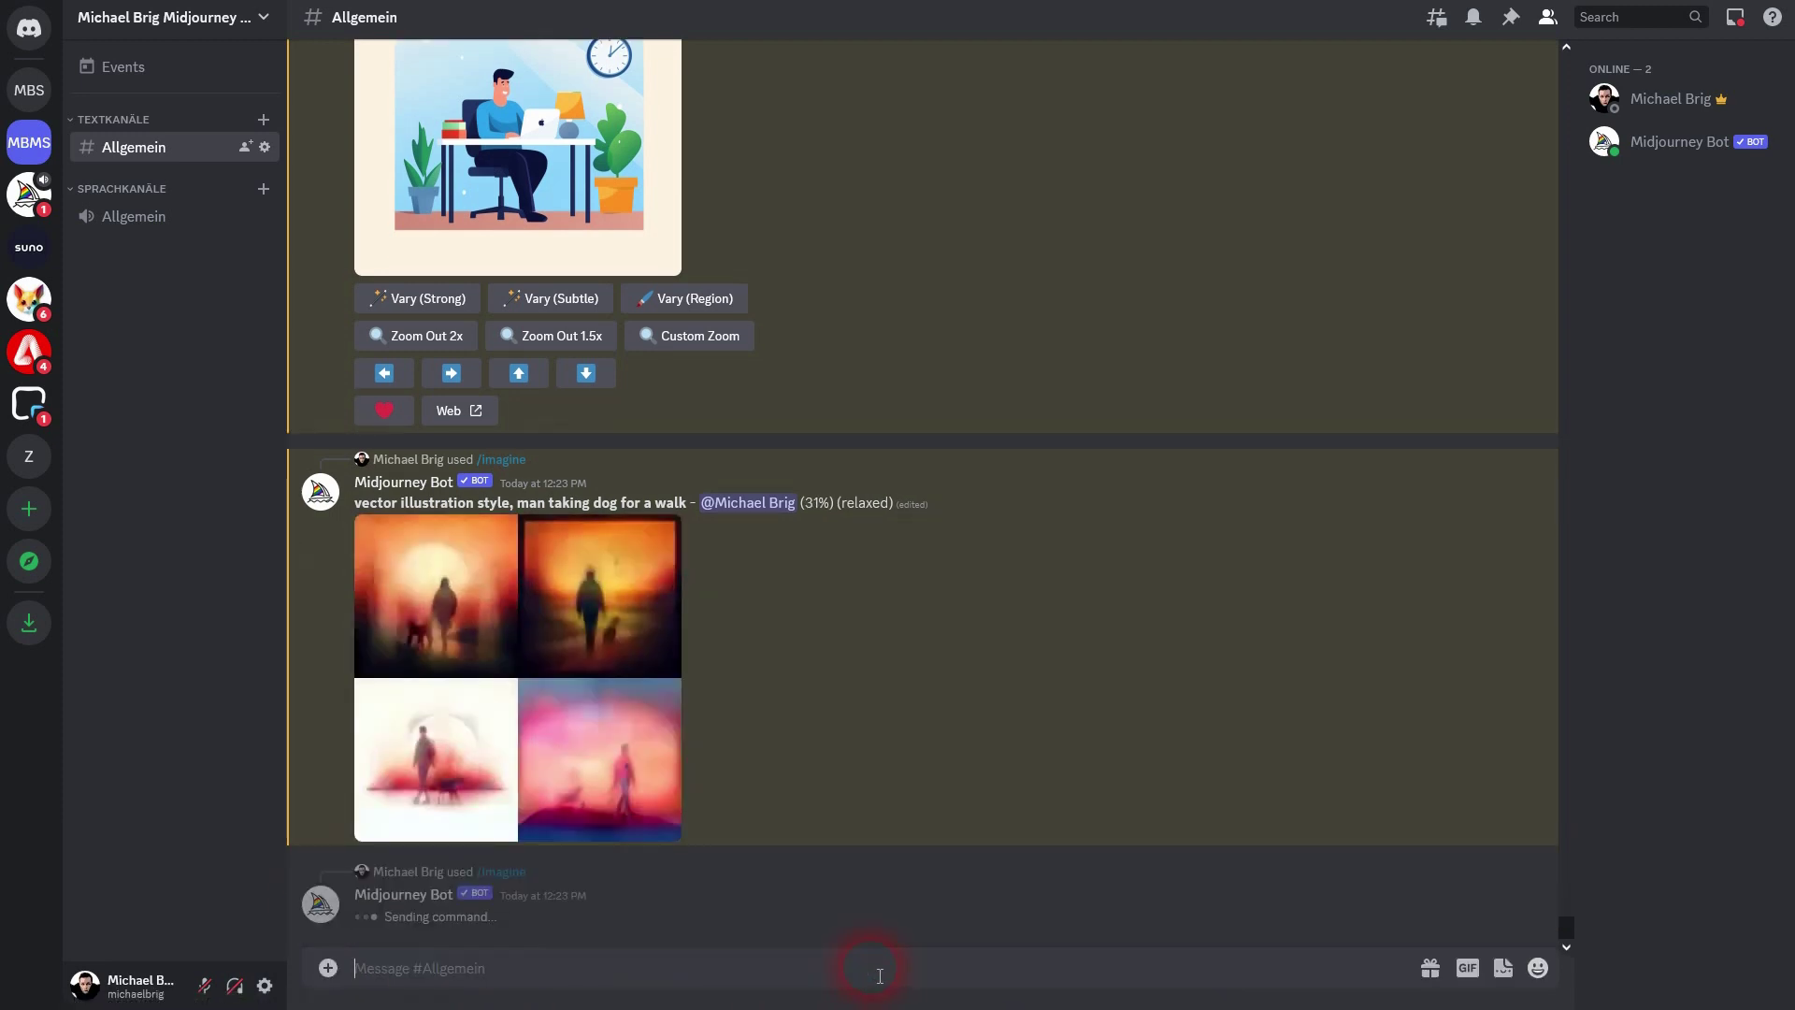
# Resubmit the copied walk prompt as new /imagine jobs at stylize 100 and 10
pyautogui.write('/imag')
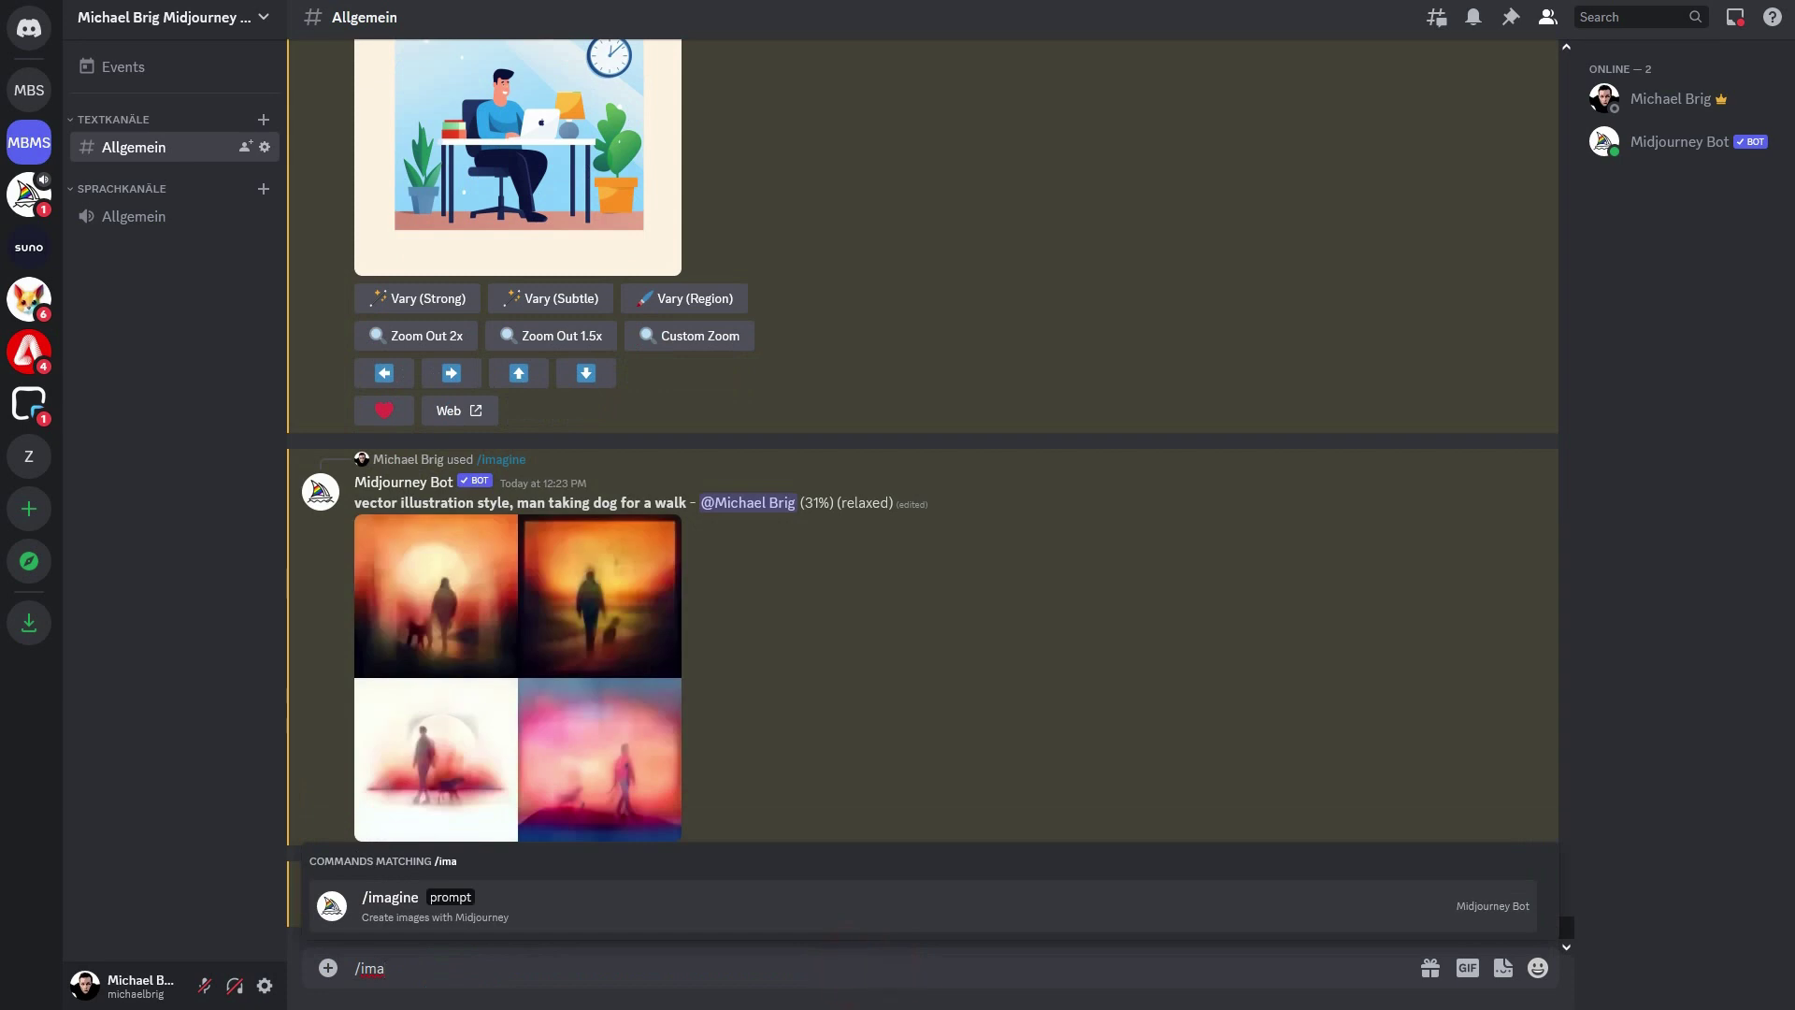
pyautogui.click(376, 921)
pyautogui.hotkey('ctrl', 'v')
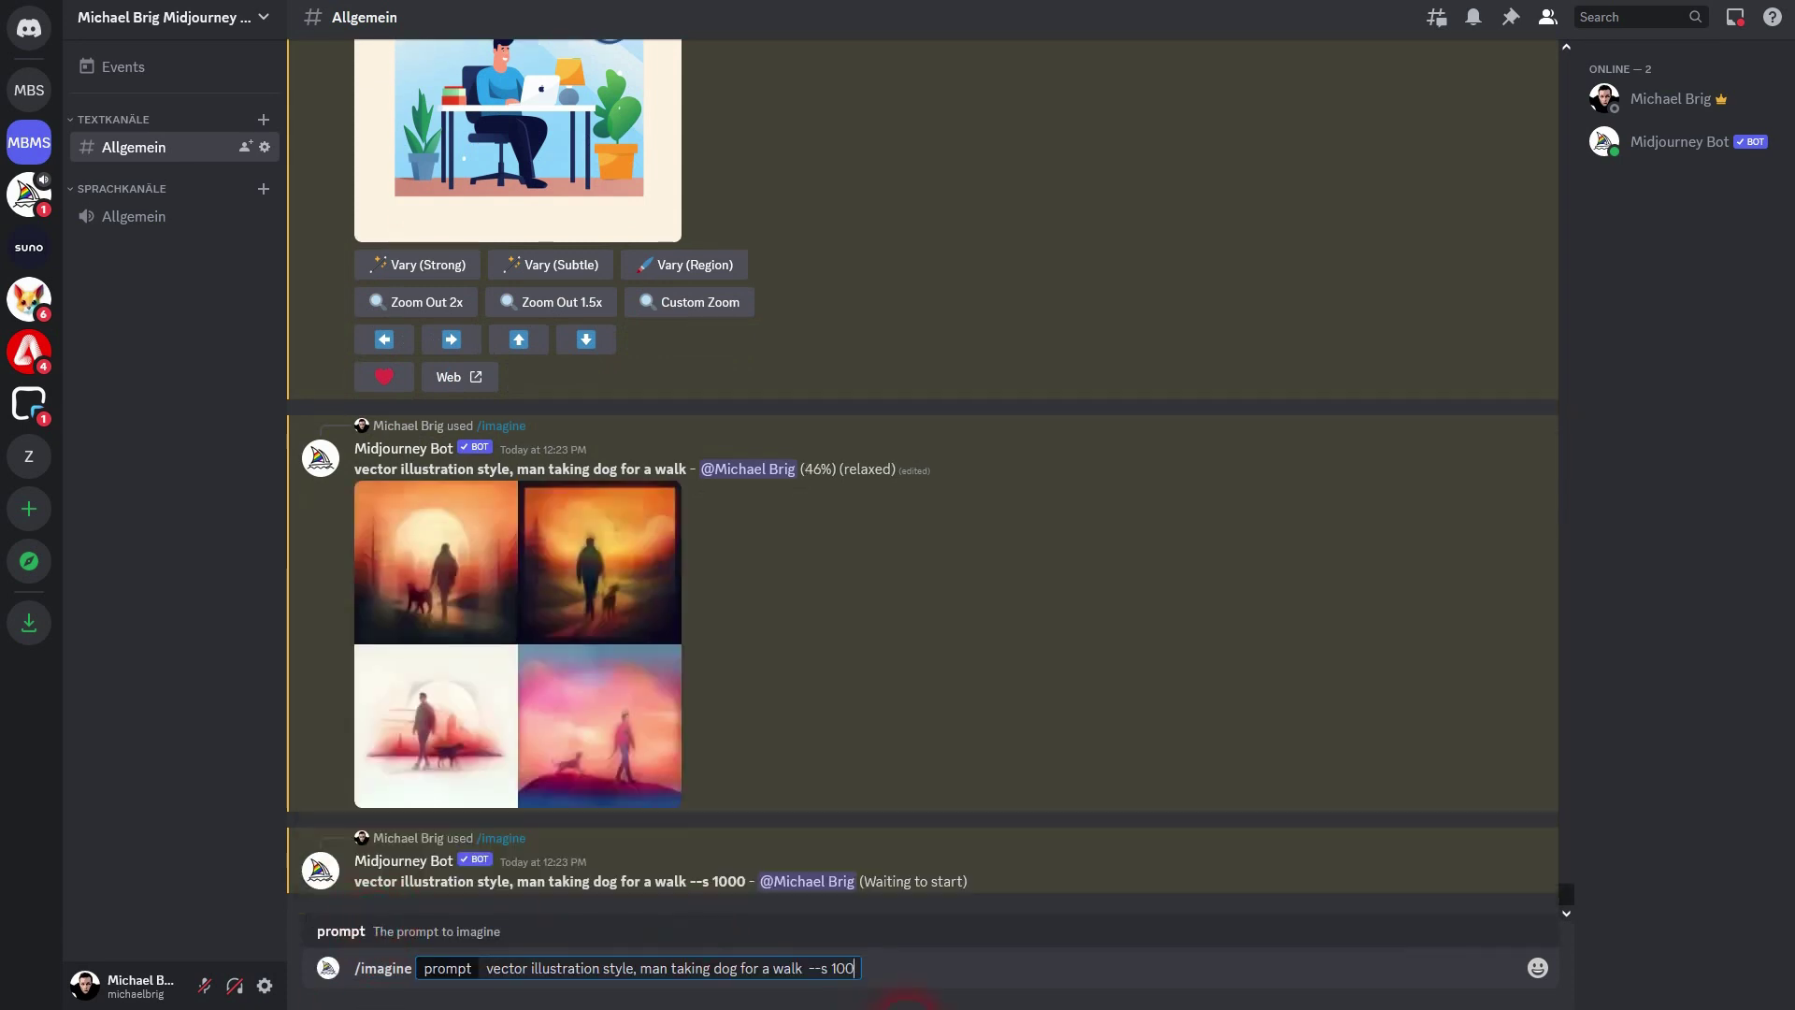
pyautogui.press('Return')
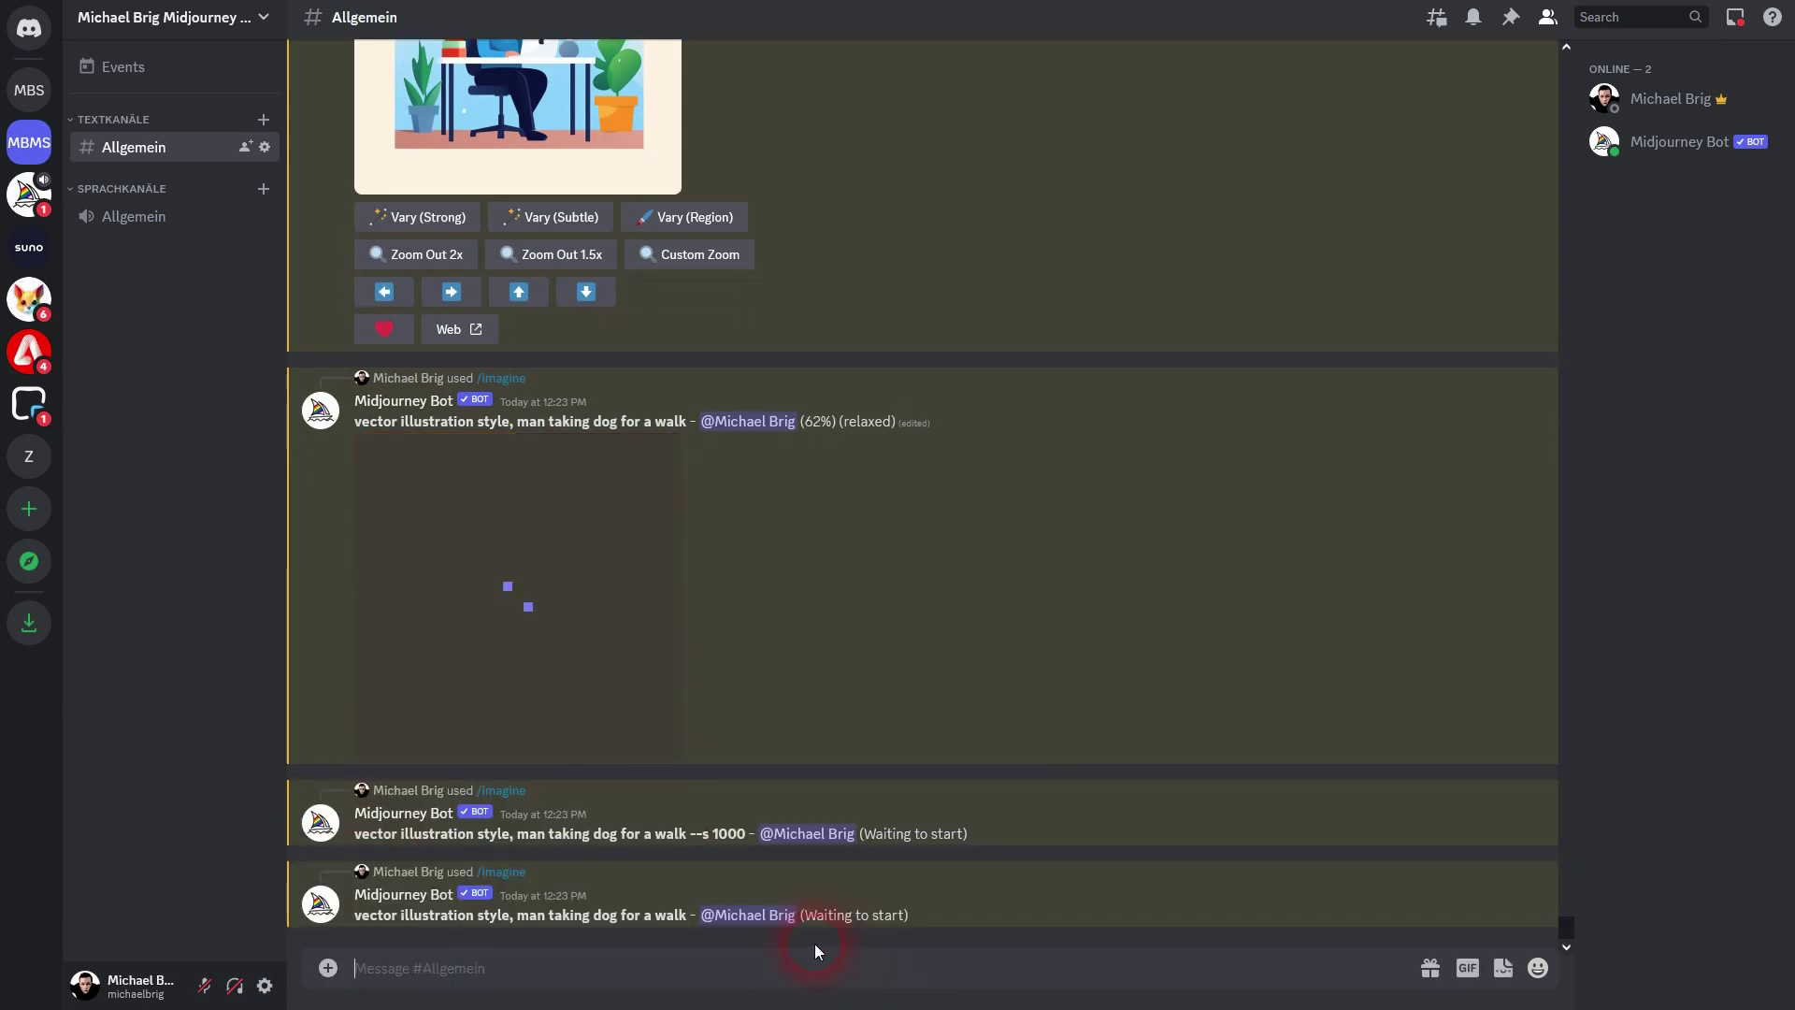
pyautogui.write('/ima')
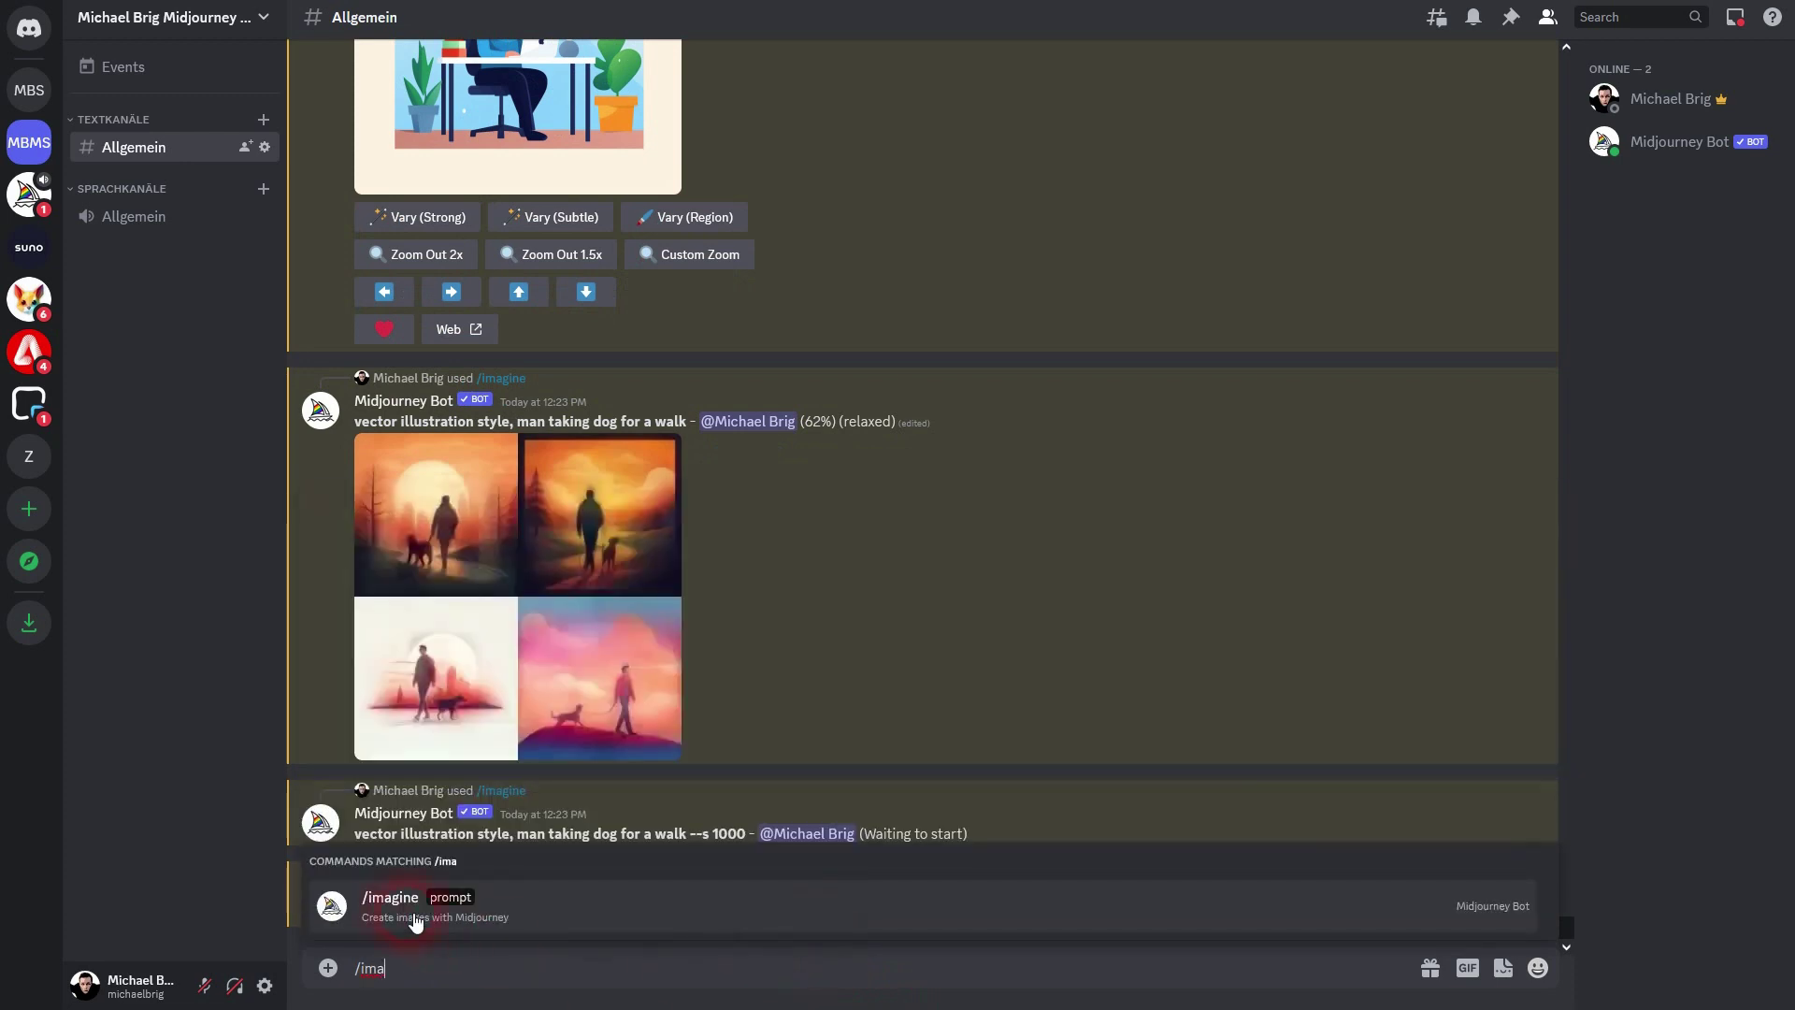
pyautogui.click(416, 921)
pyautogui.write('vector illustration style, man taking dog for a walk --s 10')
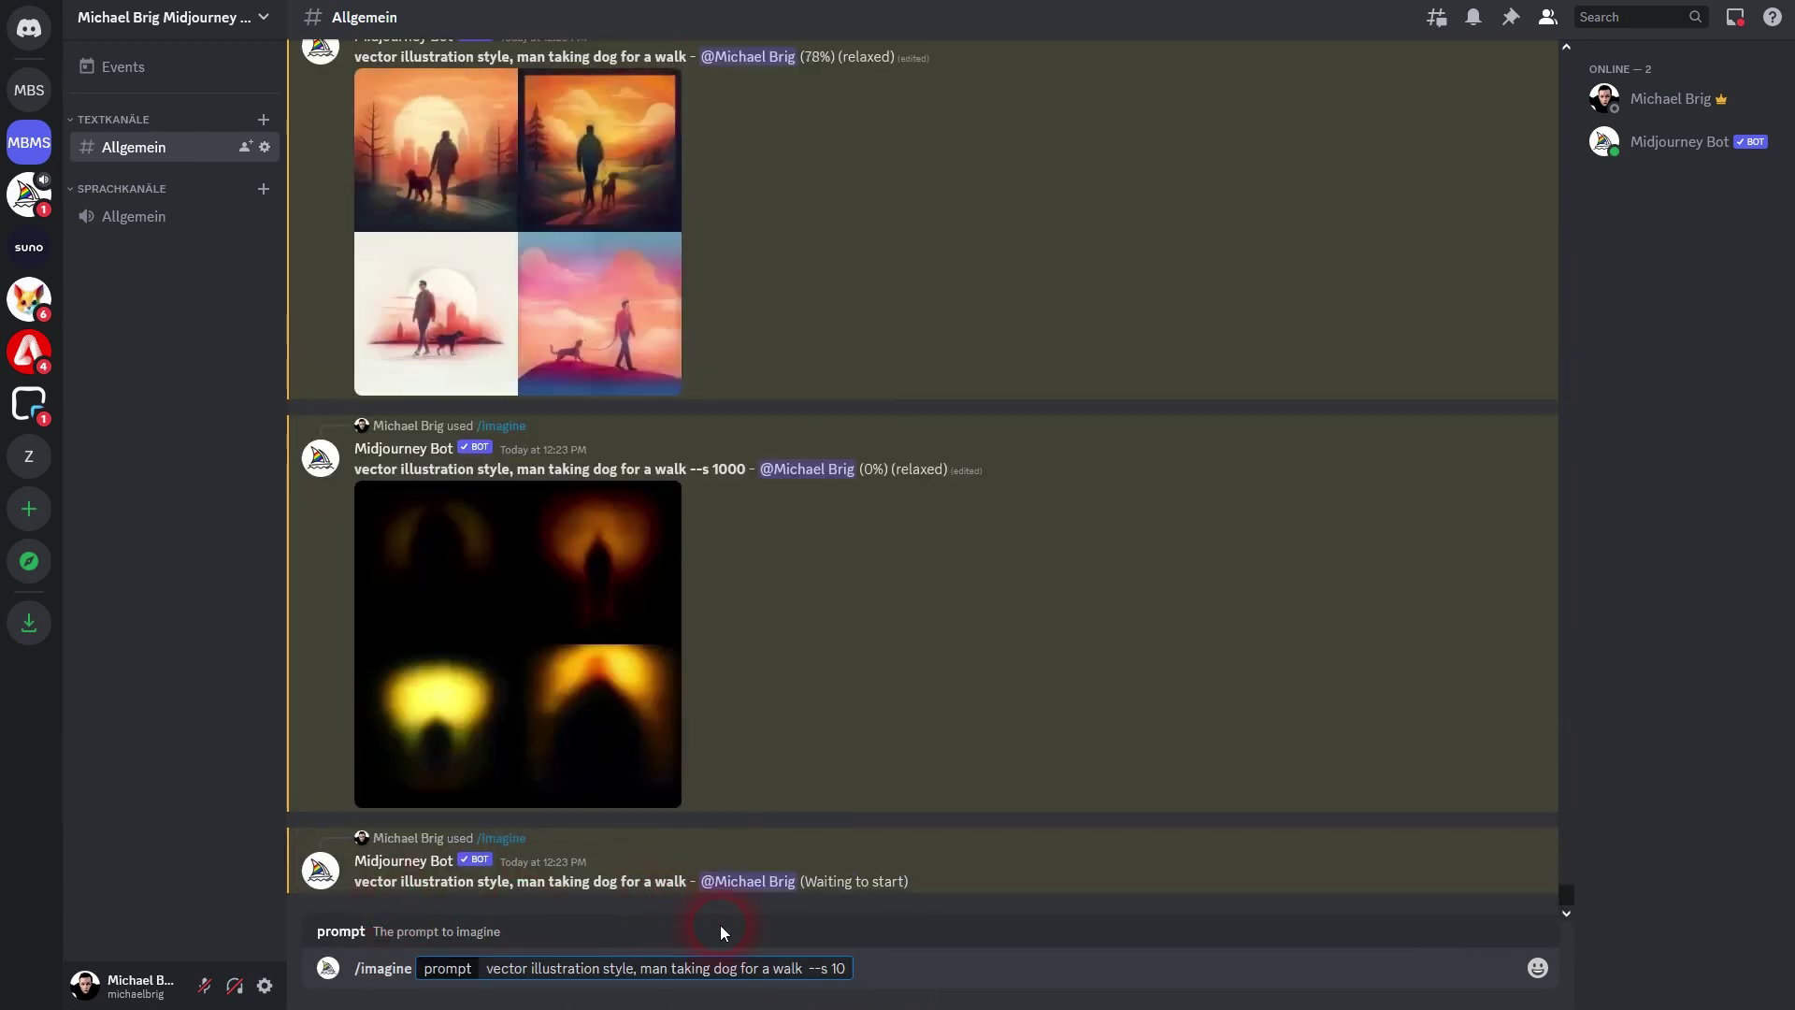
pyautogui.press('Return')
# Paste the walk prompt again, trim the stylize value to 1, and submit it
pyautogui.write('/ima')
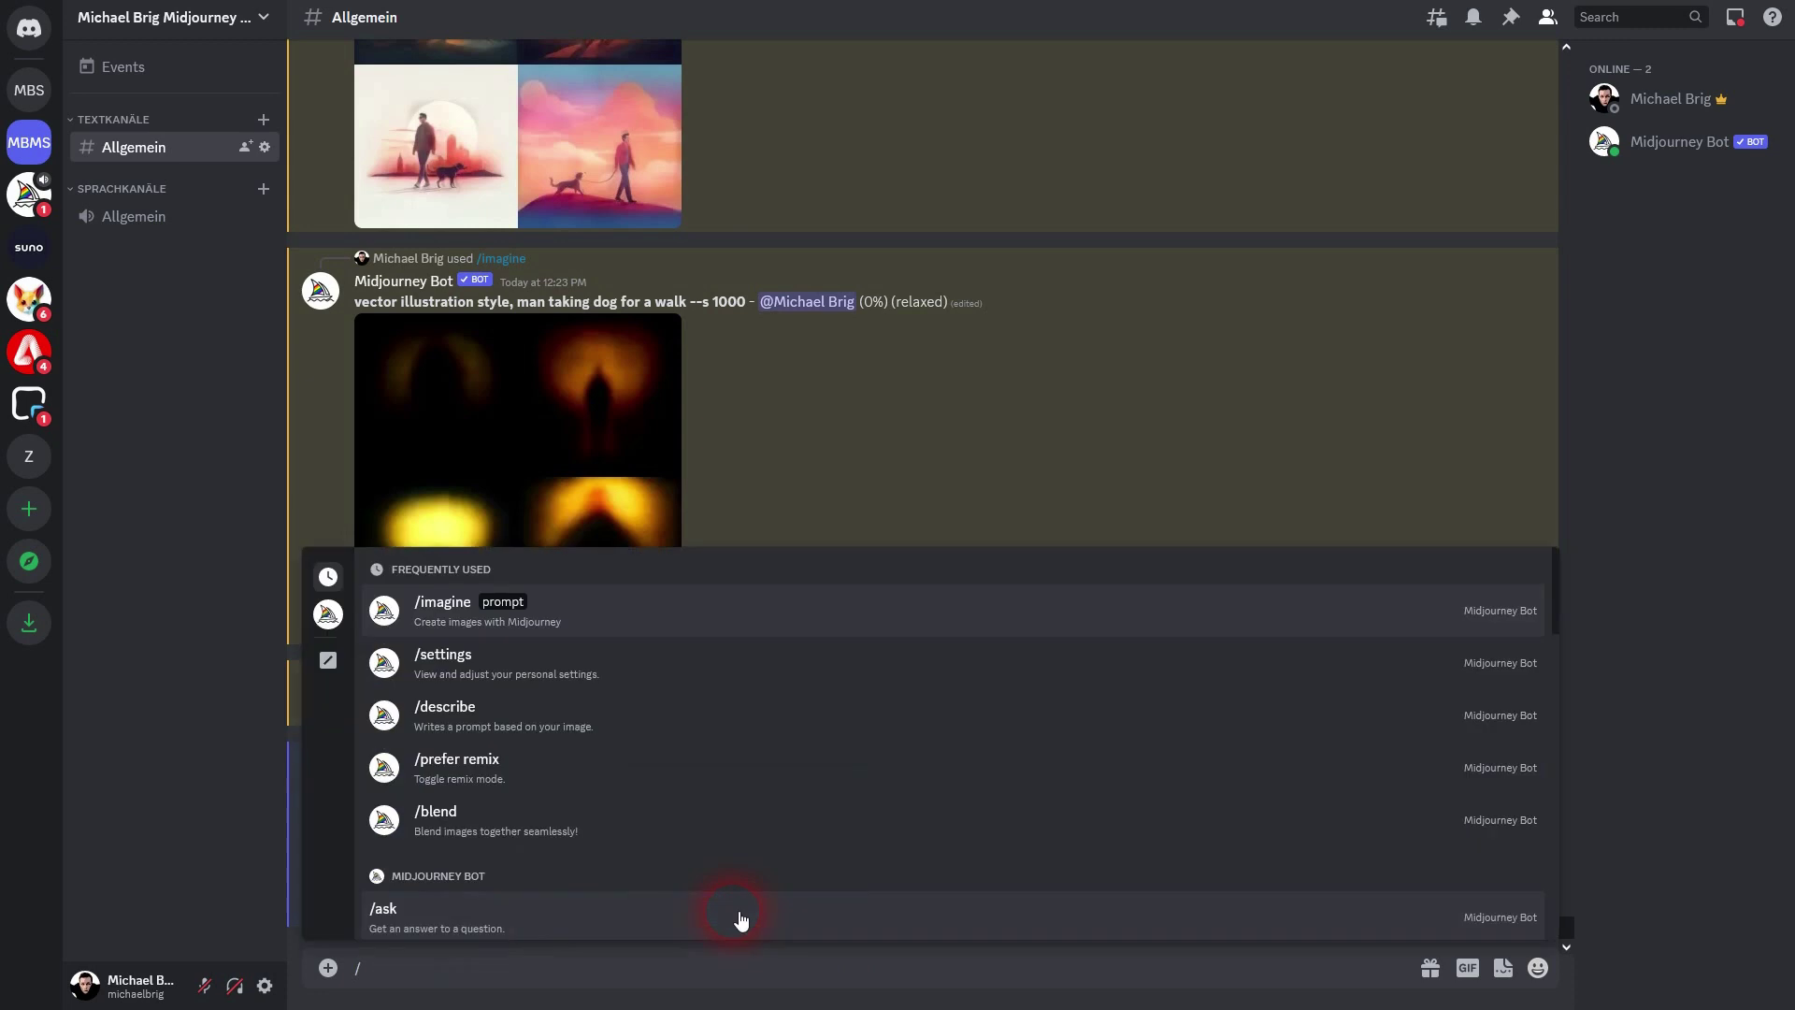
pyautogui.click(416, 914)
pyautogui.write('vector illustration style, man taking dog for a walk  --s 1000')
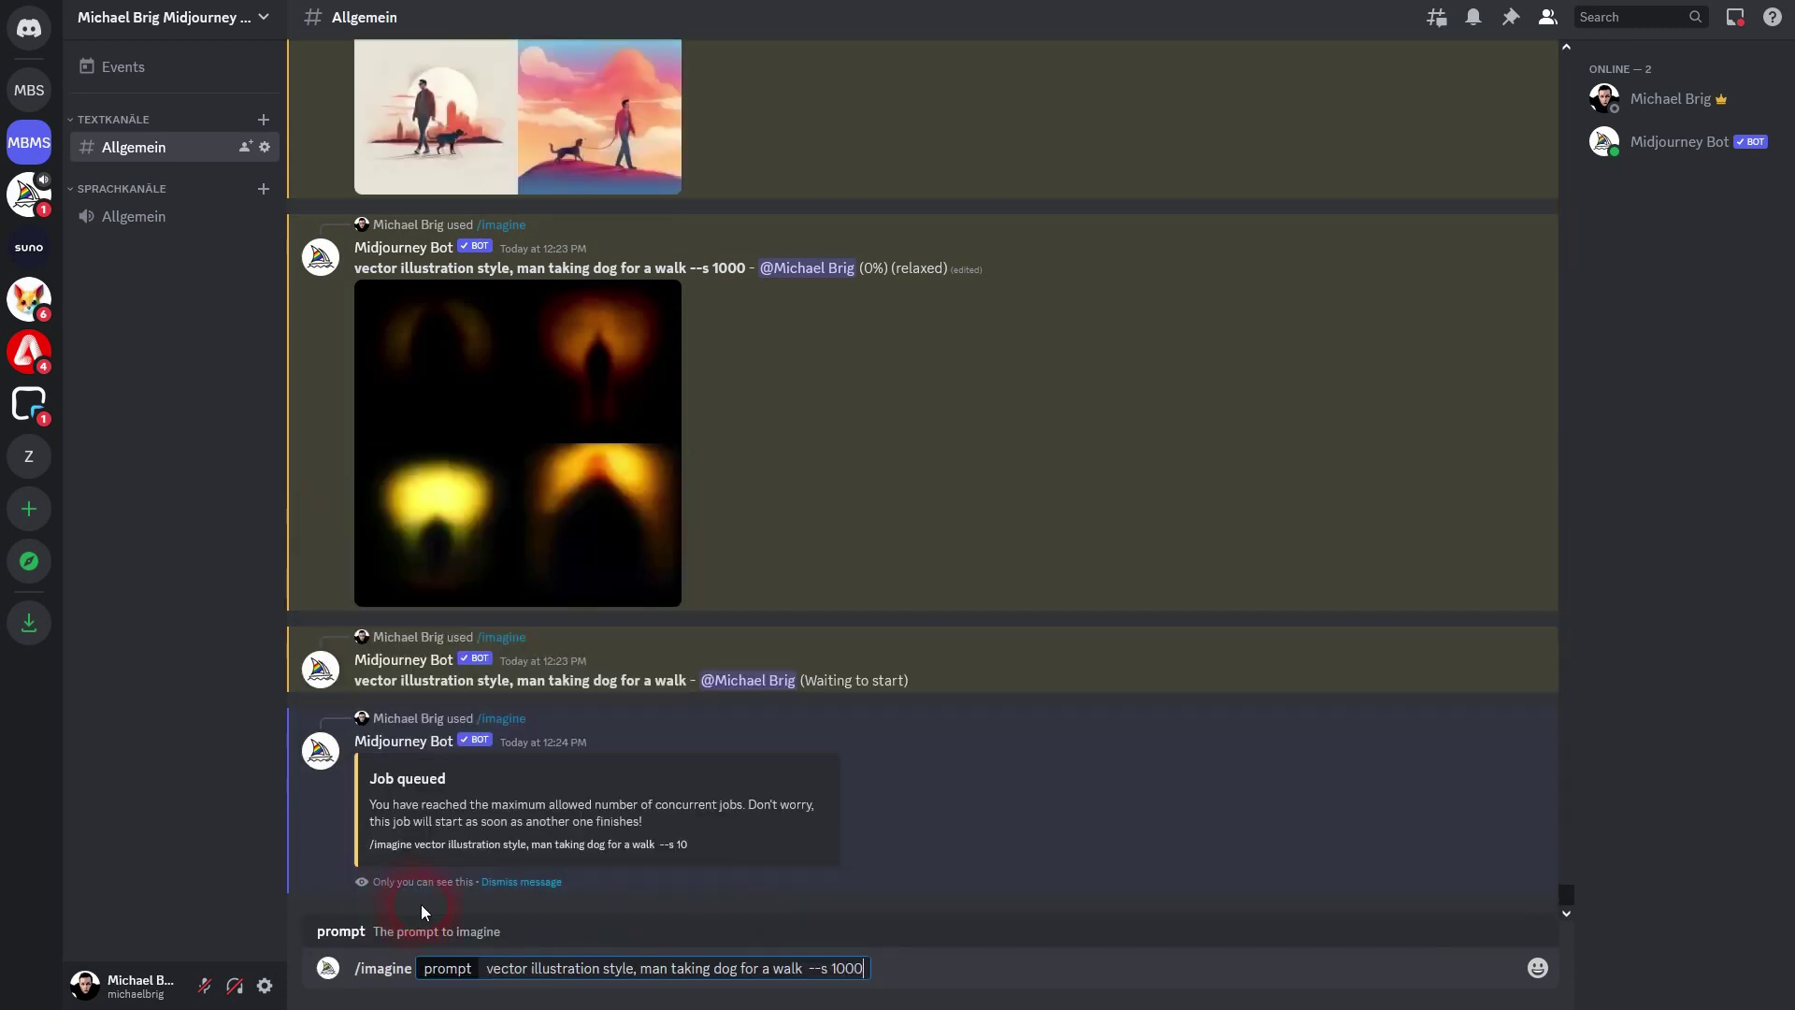
pyautogui.press('BackSpace')
pyautogui.press('BackSpace')
pyautogui.press('BackSpace')
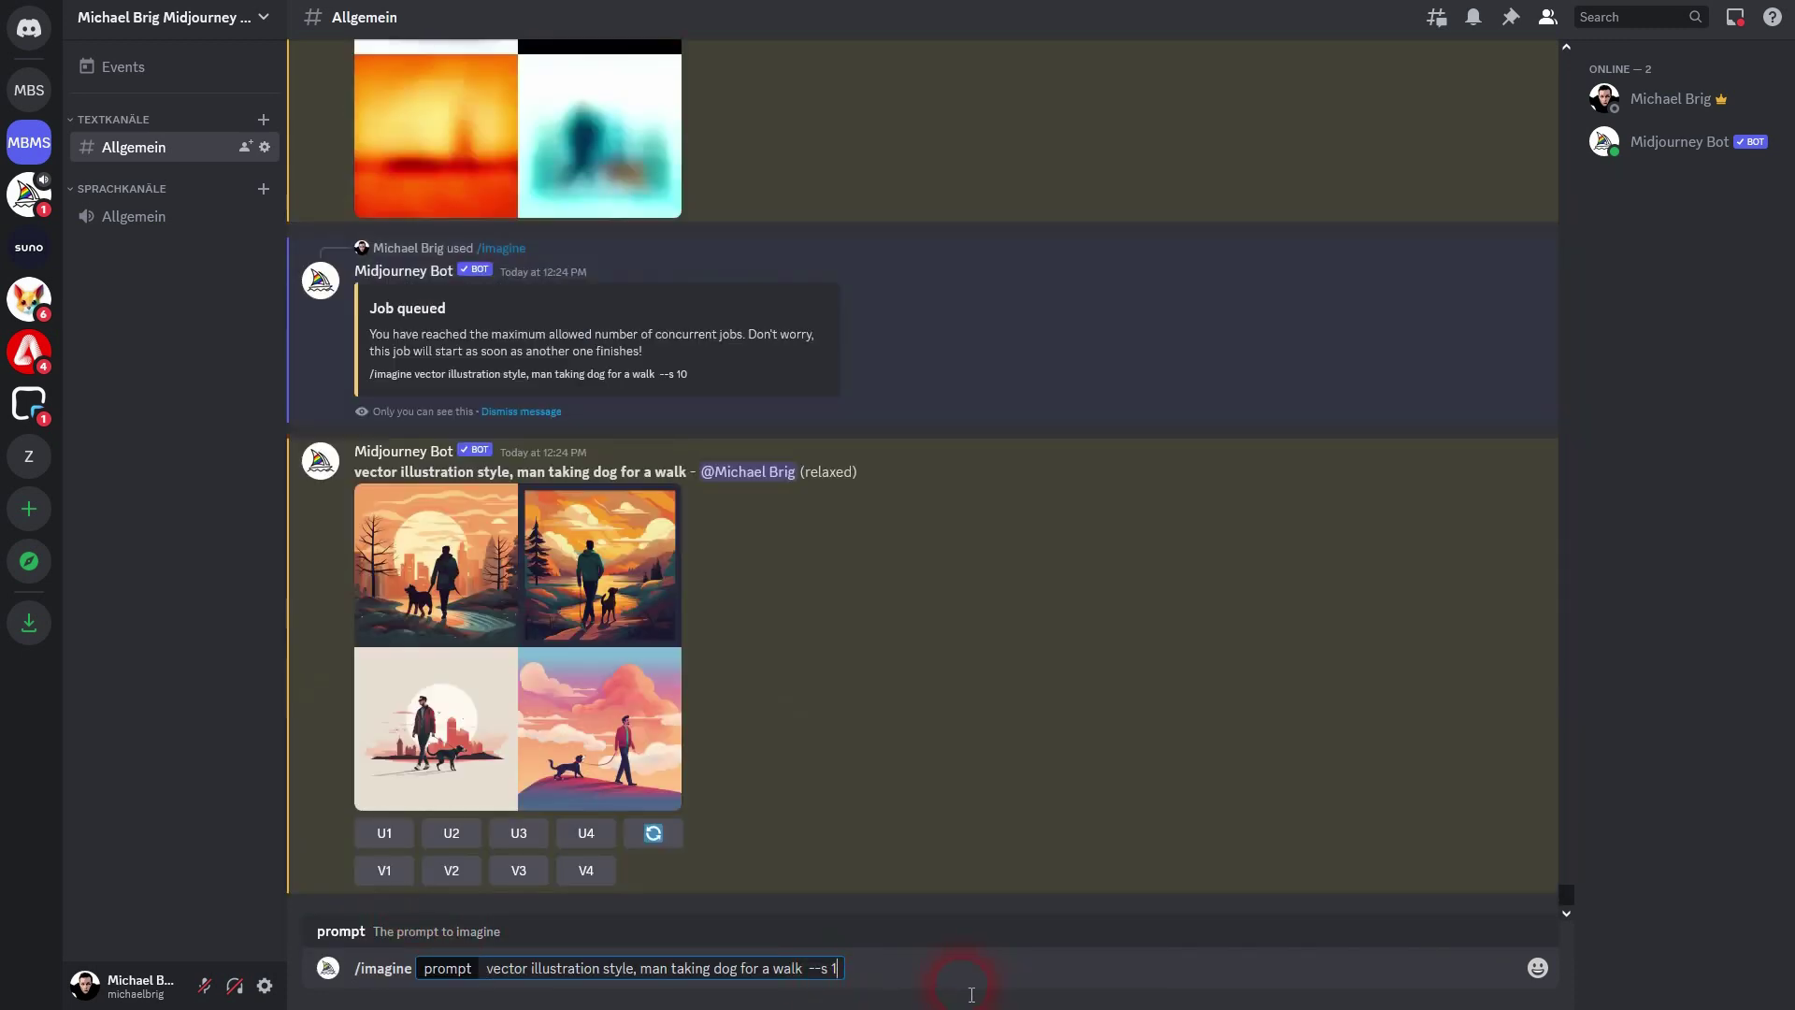
pyautogui.press('Return')
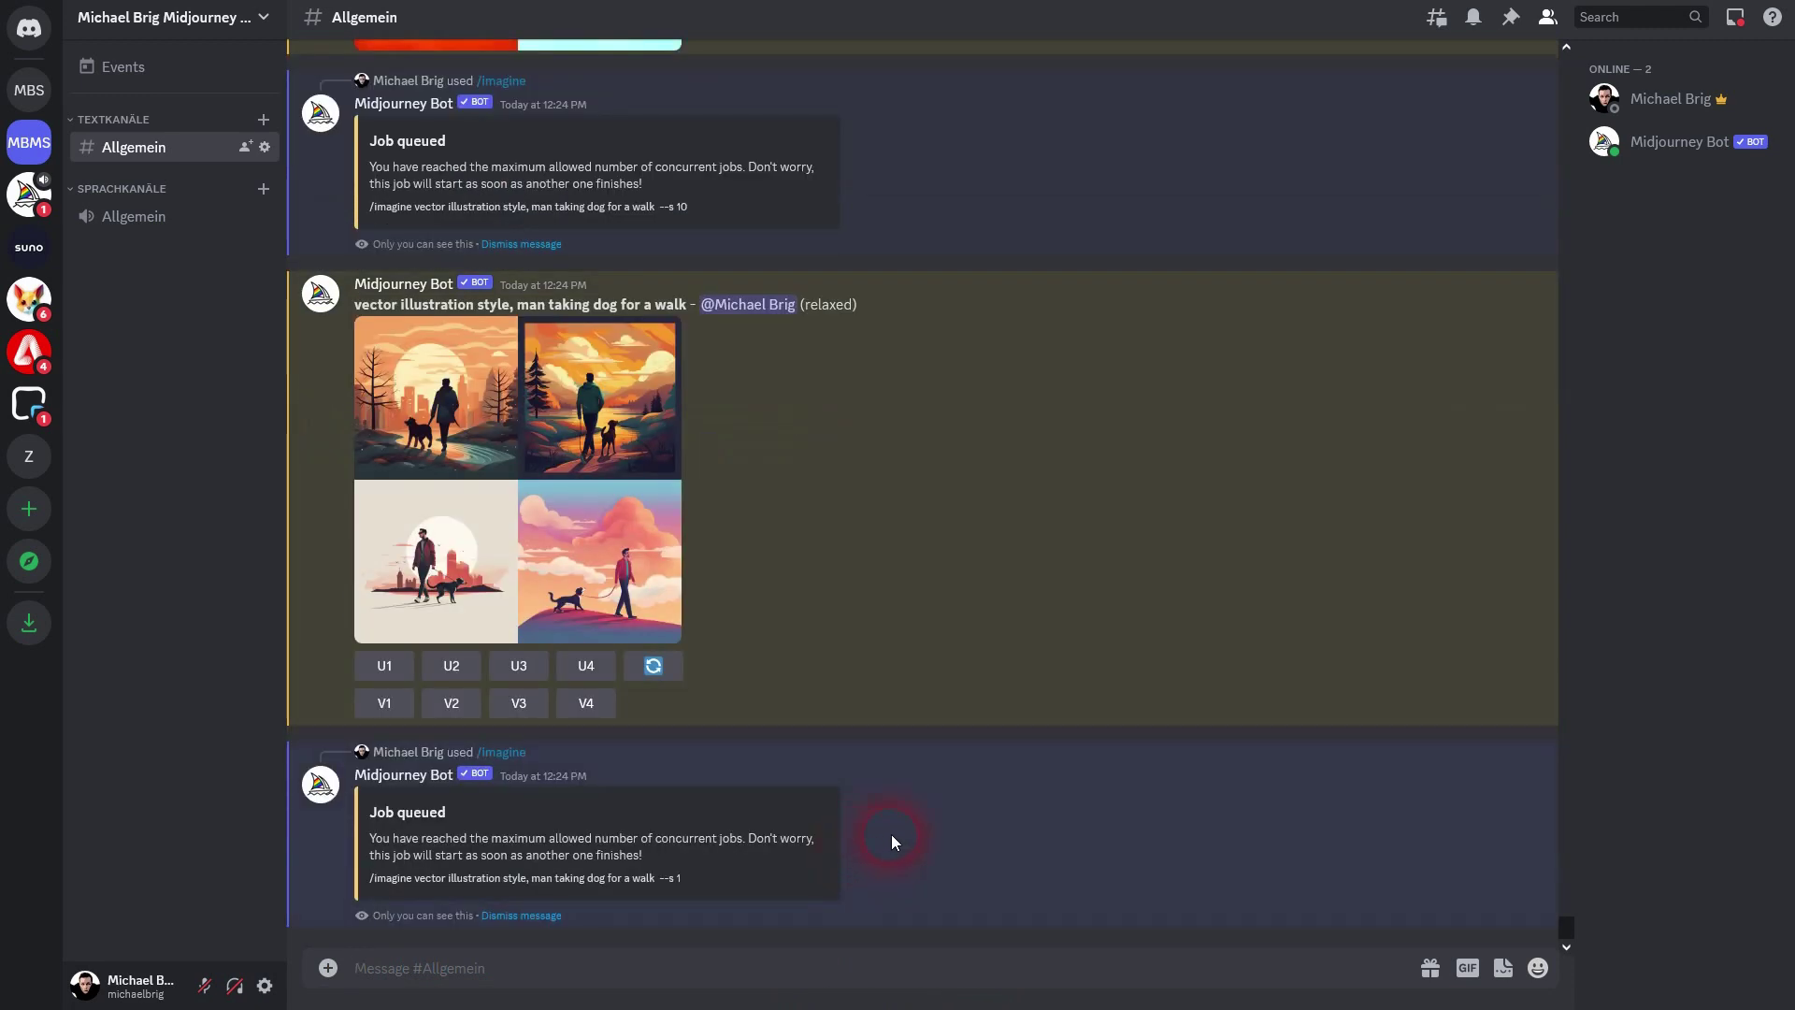
# Post the /settings panel and click through several of its stylize preset buttons
pyautogui.write('/sett')
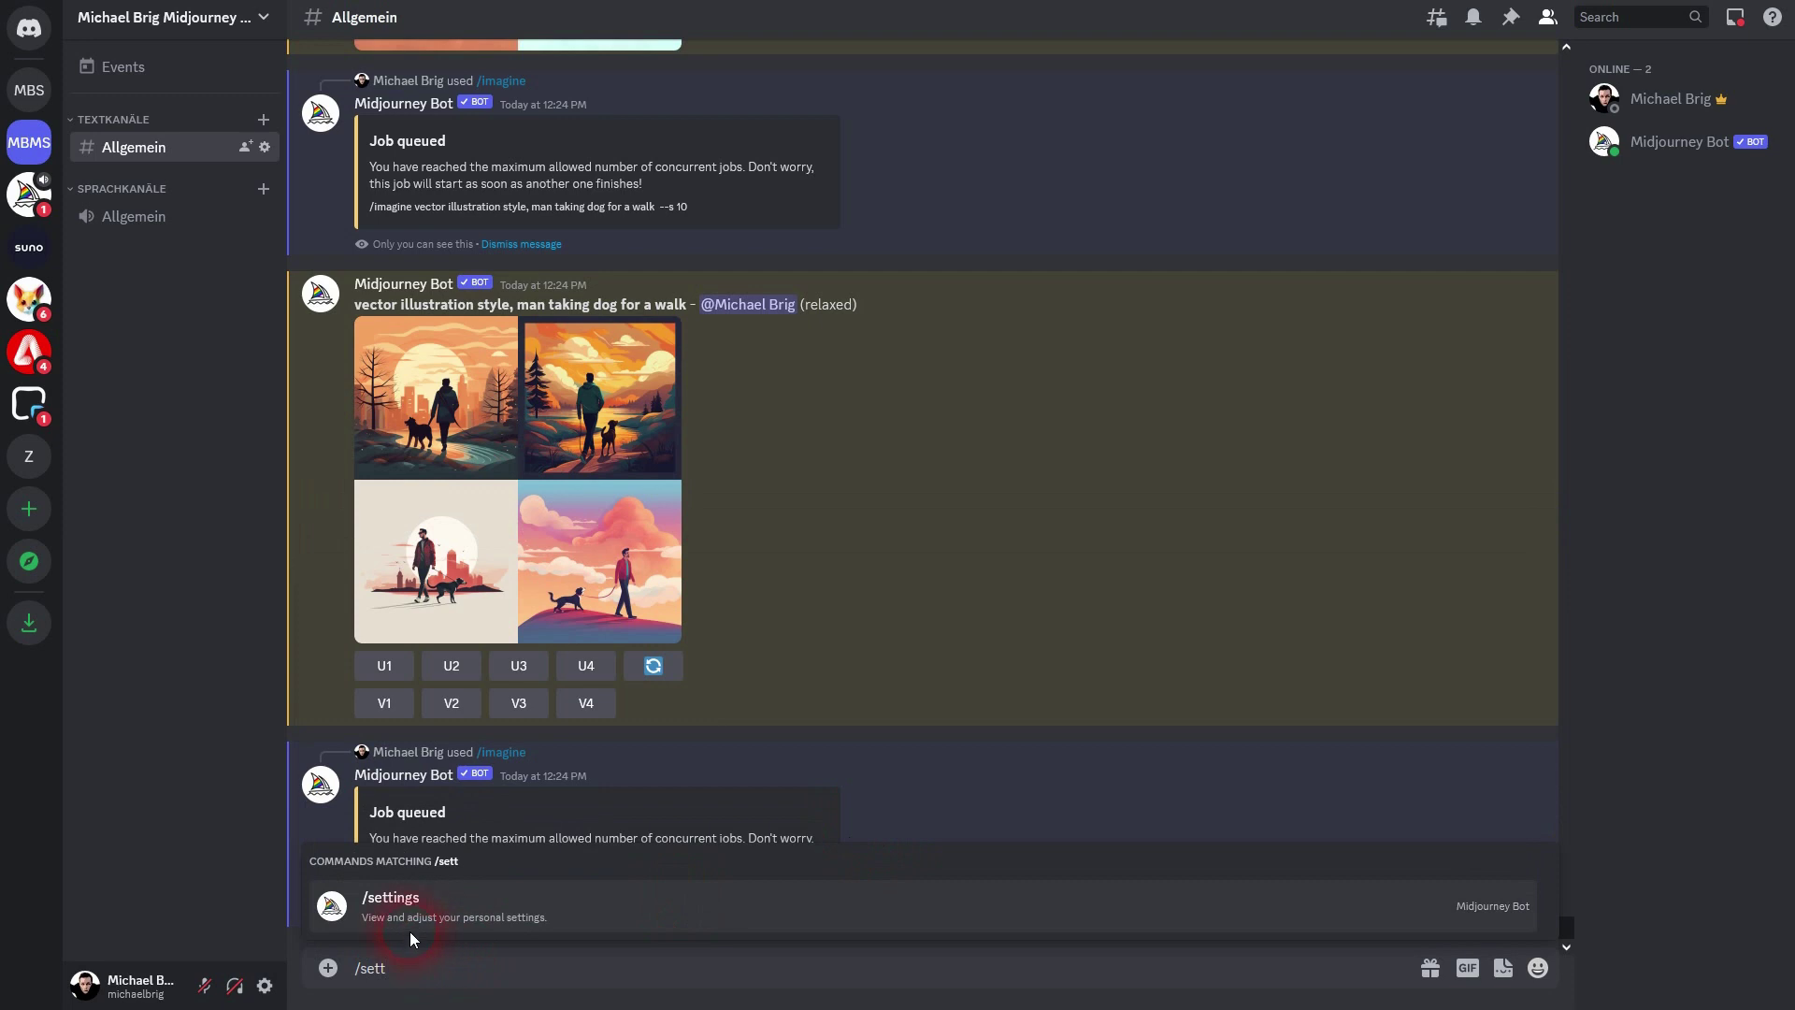
pyautogui.click(418, 927)
pyautogui.press('Return')
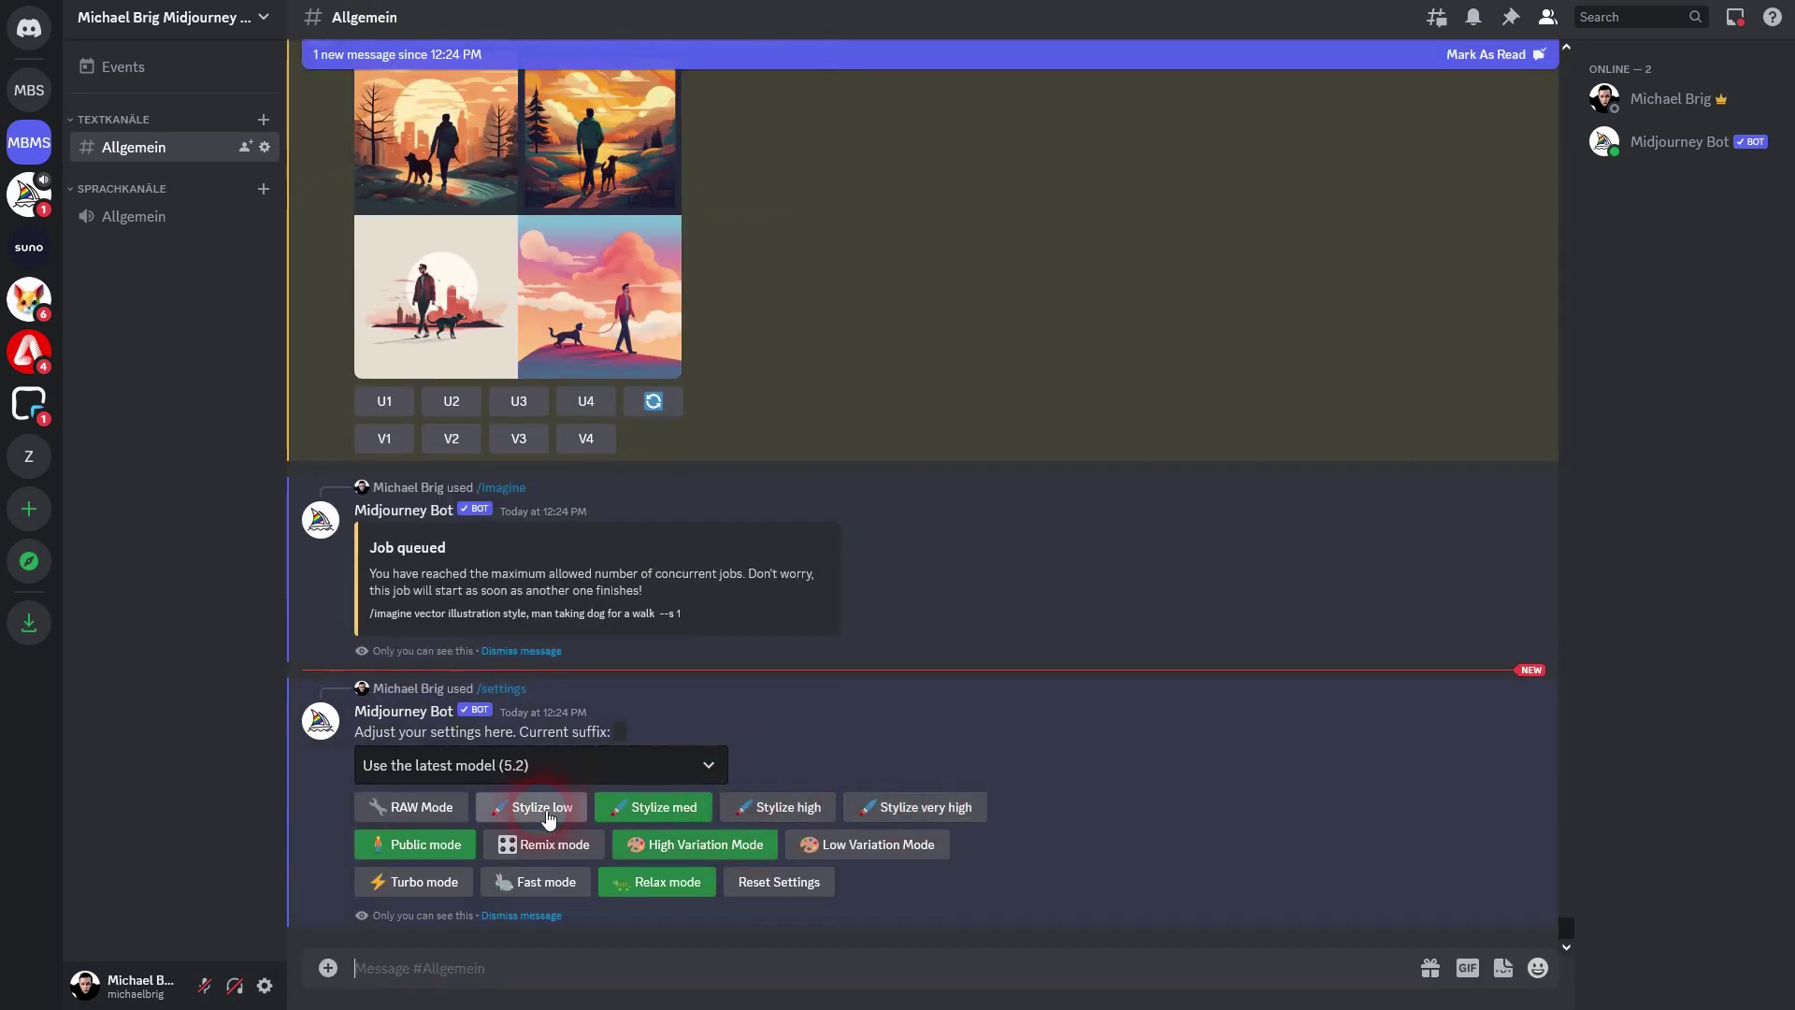
pyautogui.click(776, 808)
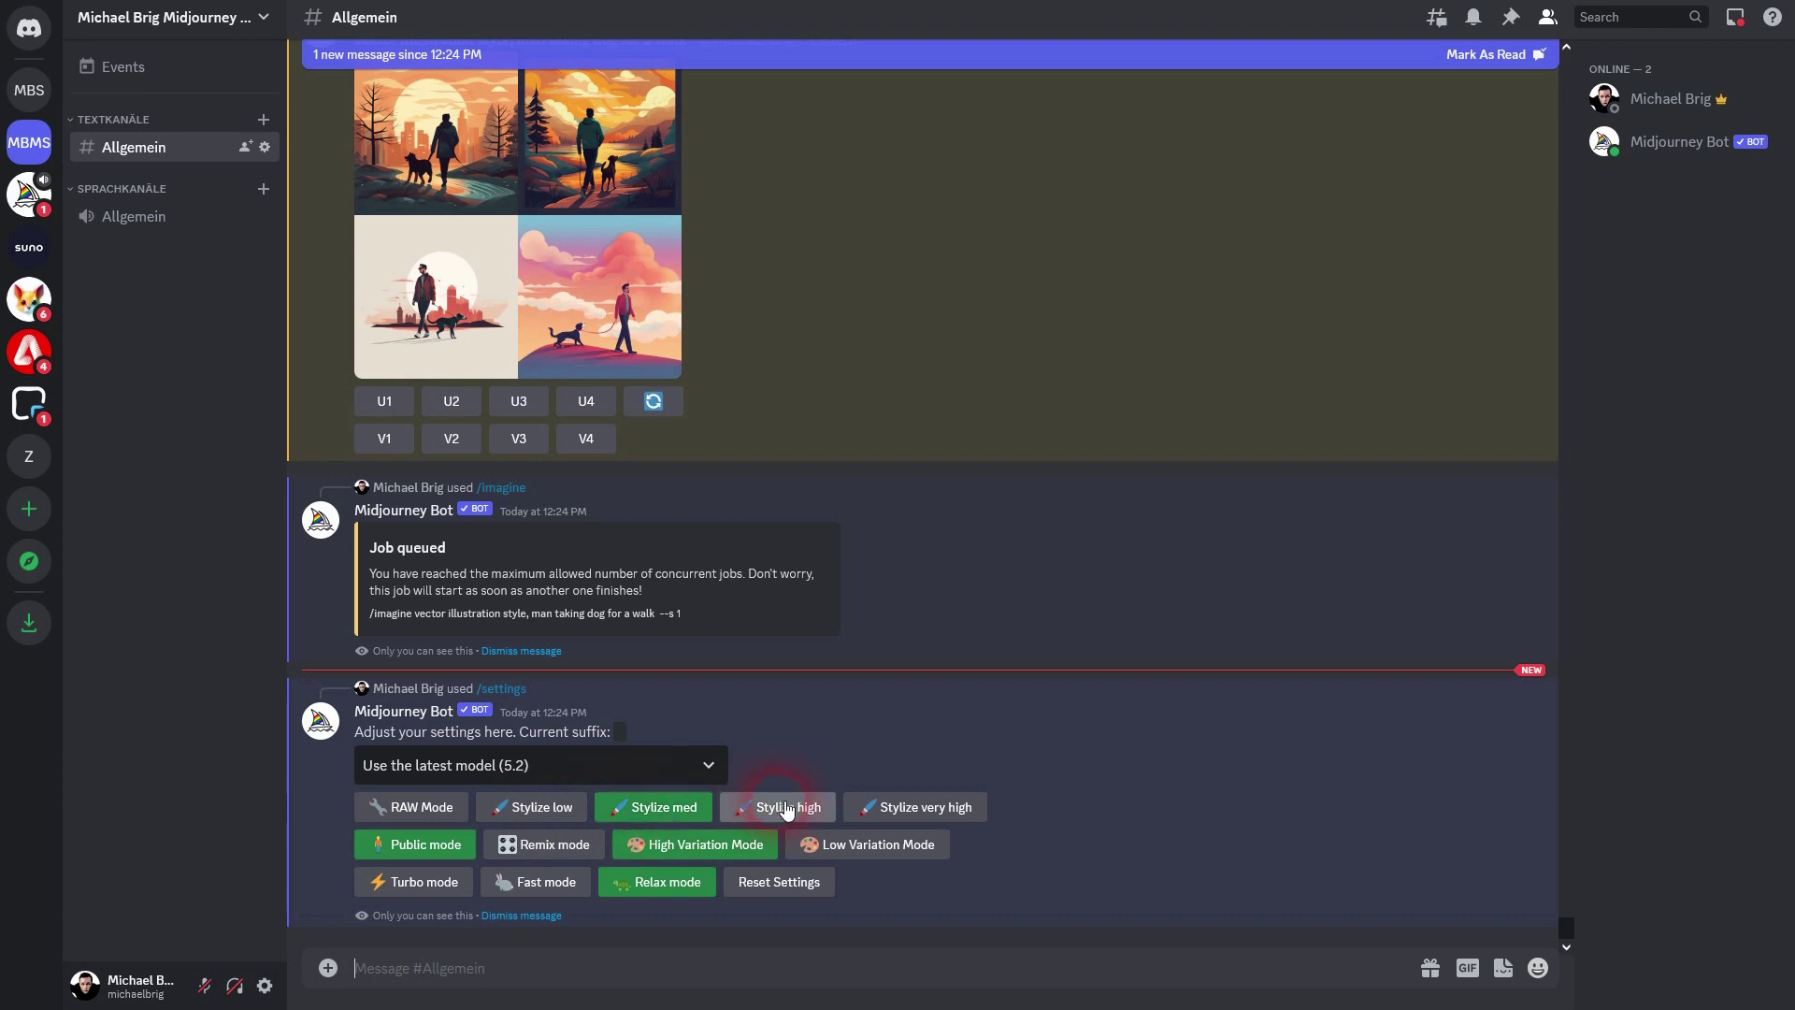
pyautogui.click(905, 807)
pyautogui.click(685, 808)
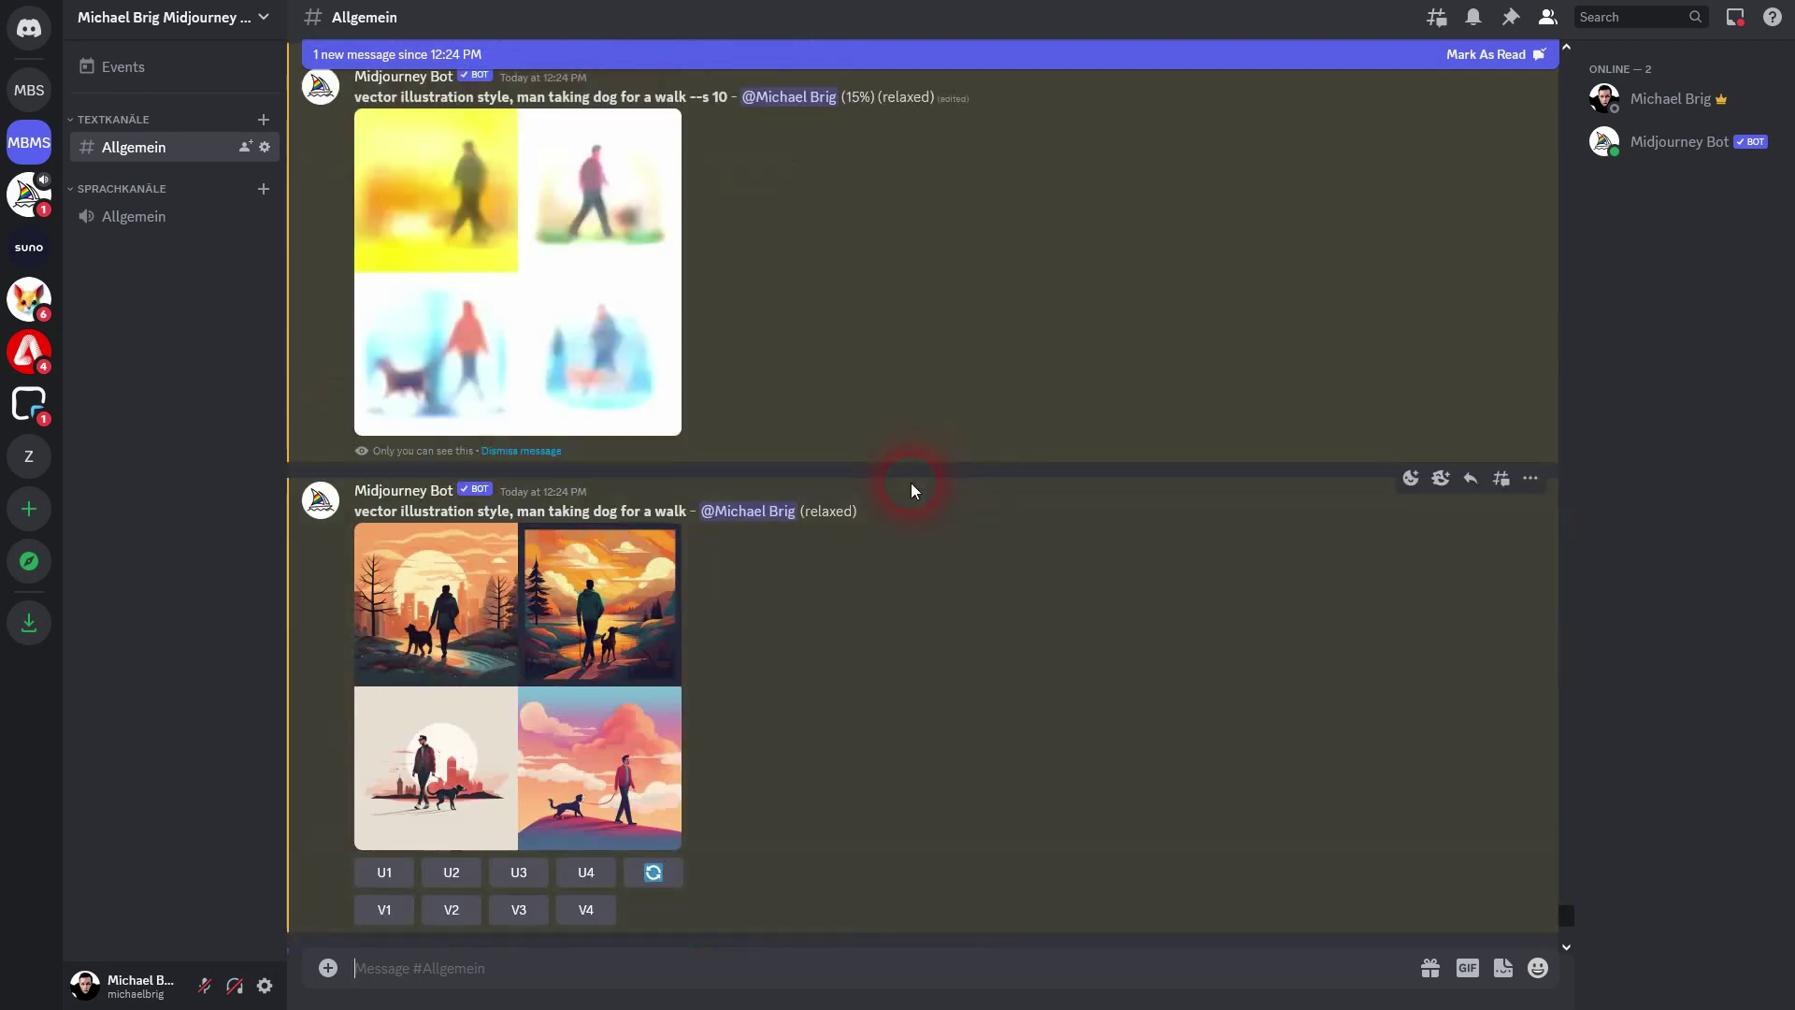
# Scroll back over earlier results, then set the default to Stylize low (--s 50)
pyautogui.scroll(5, 903, 484)
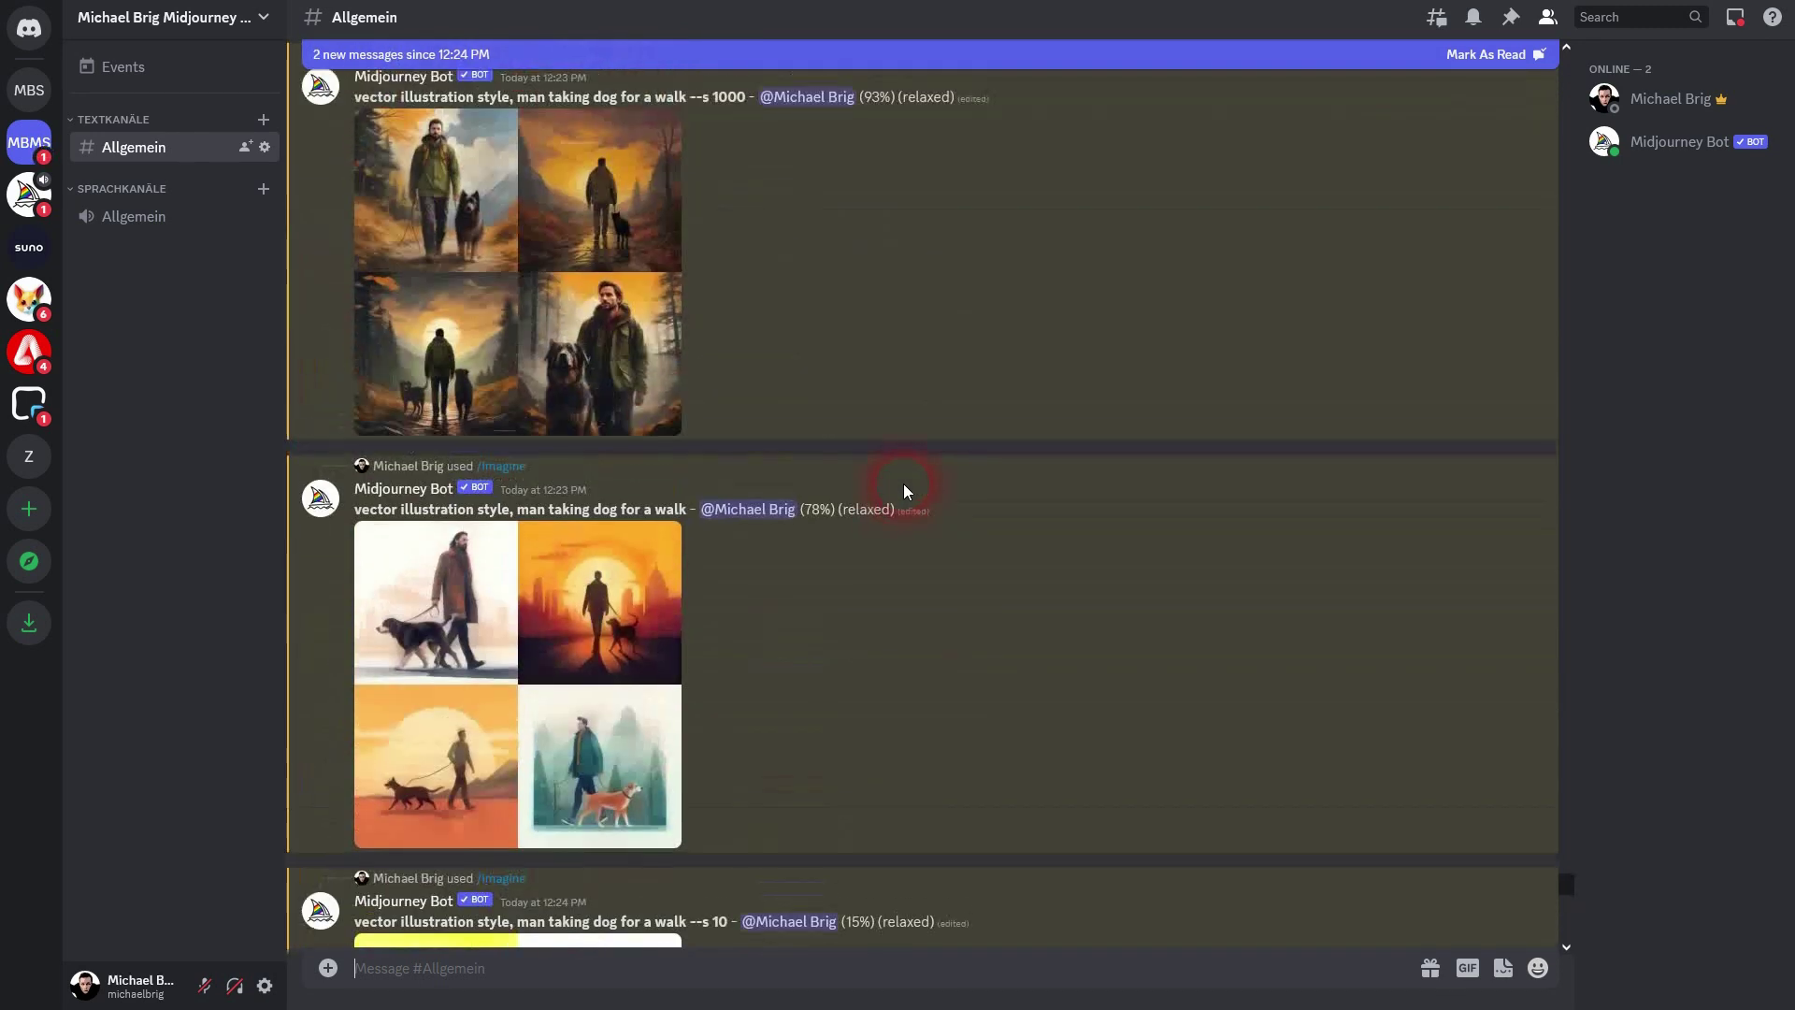
pyautogui.moveTo(619, 515); pyautogui.dragTo(723, 524)
pyautogui.scroll(4, 723, 524)
pyautogui.scroll(-8, 724, 533)
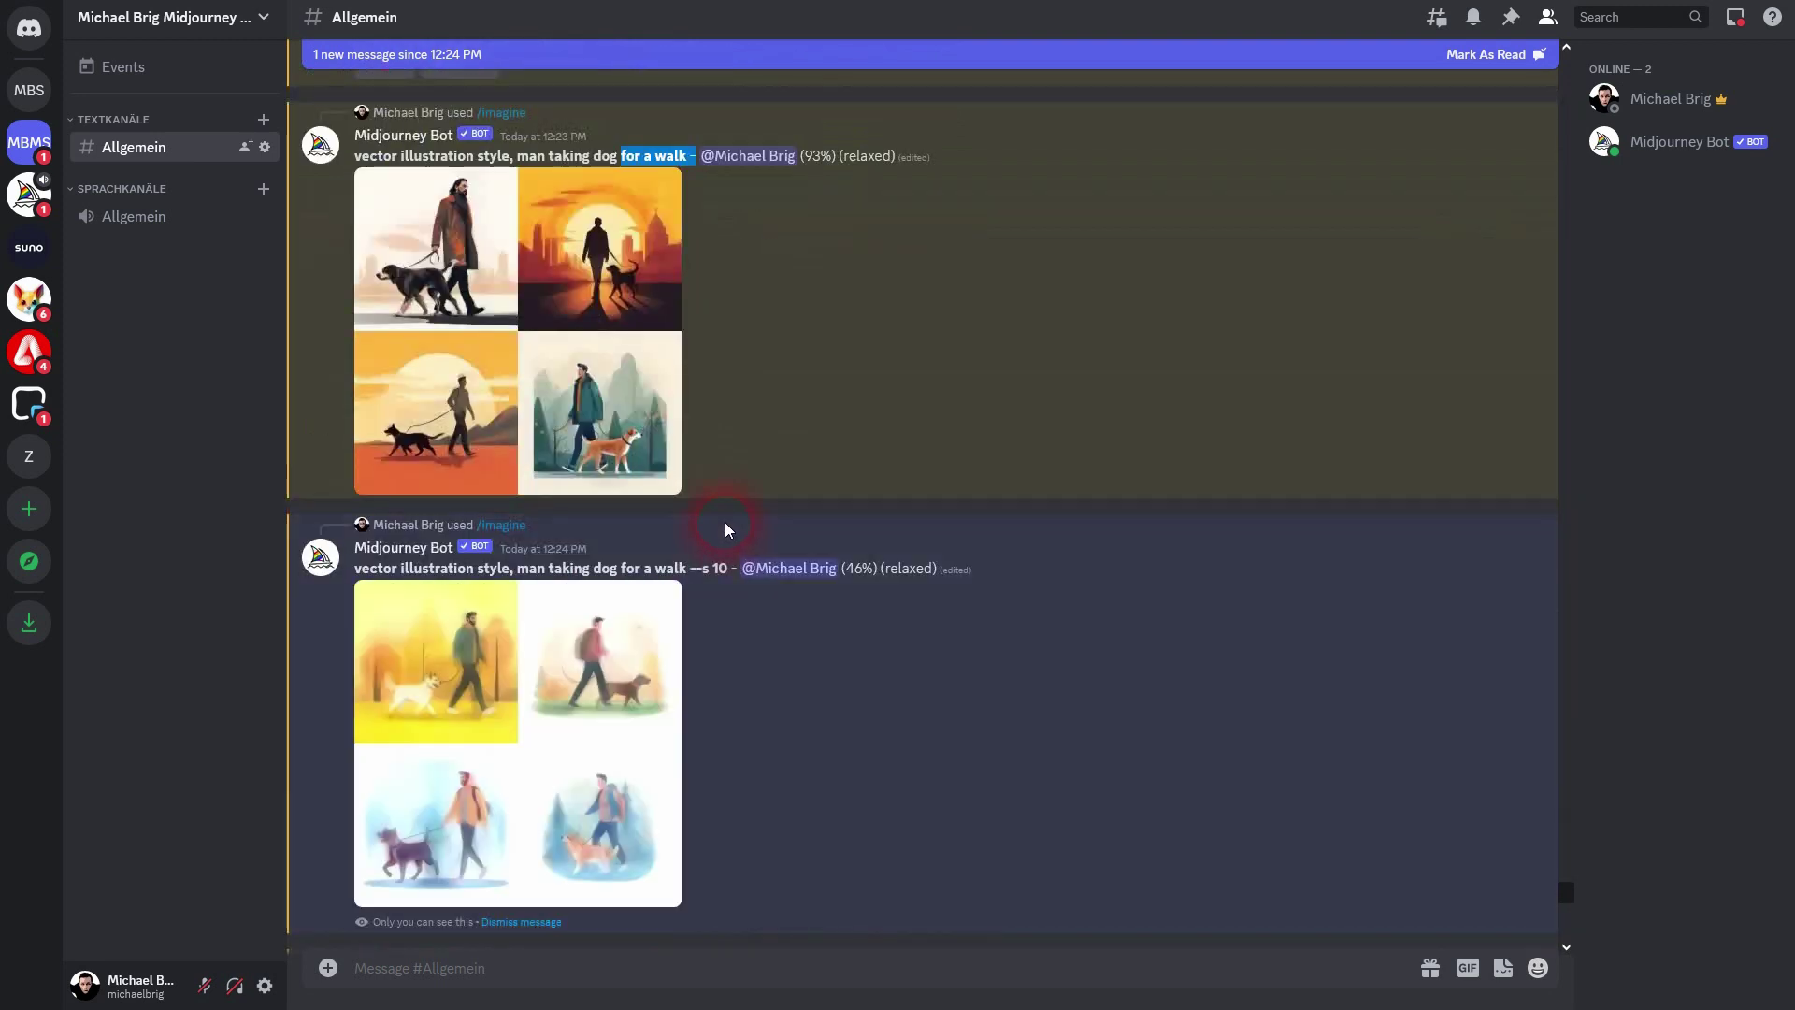
pyautogui.scroll(-4, 725, 530)
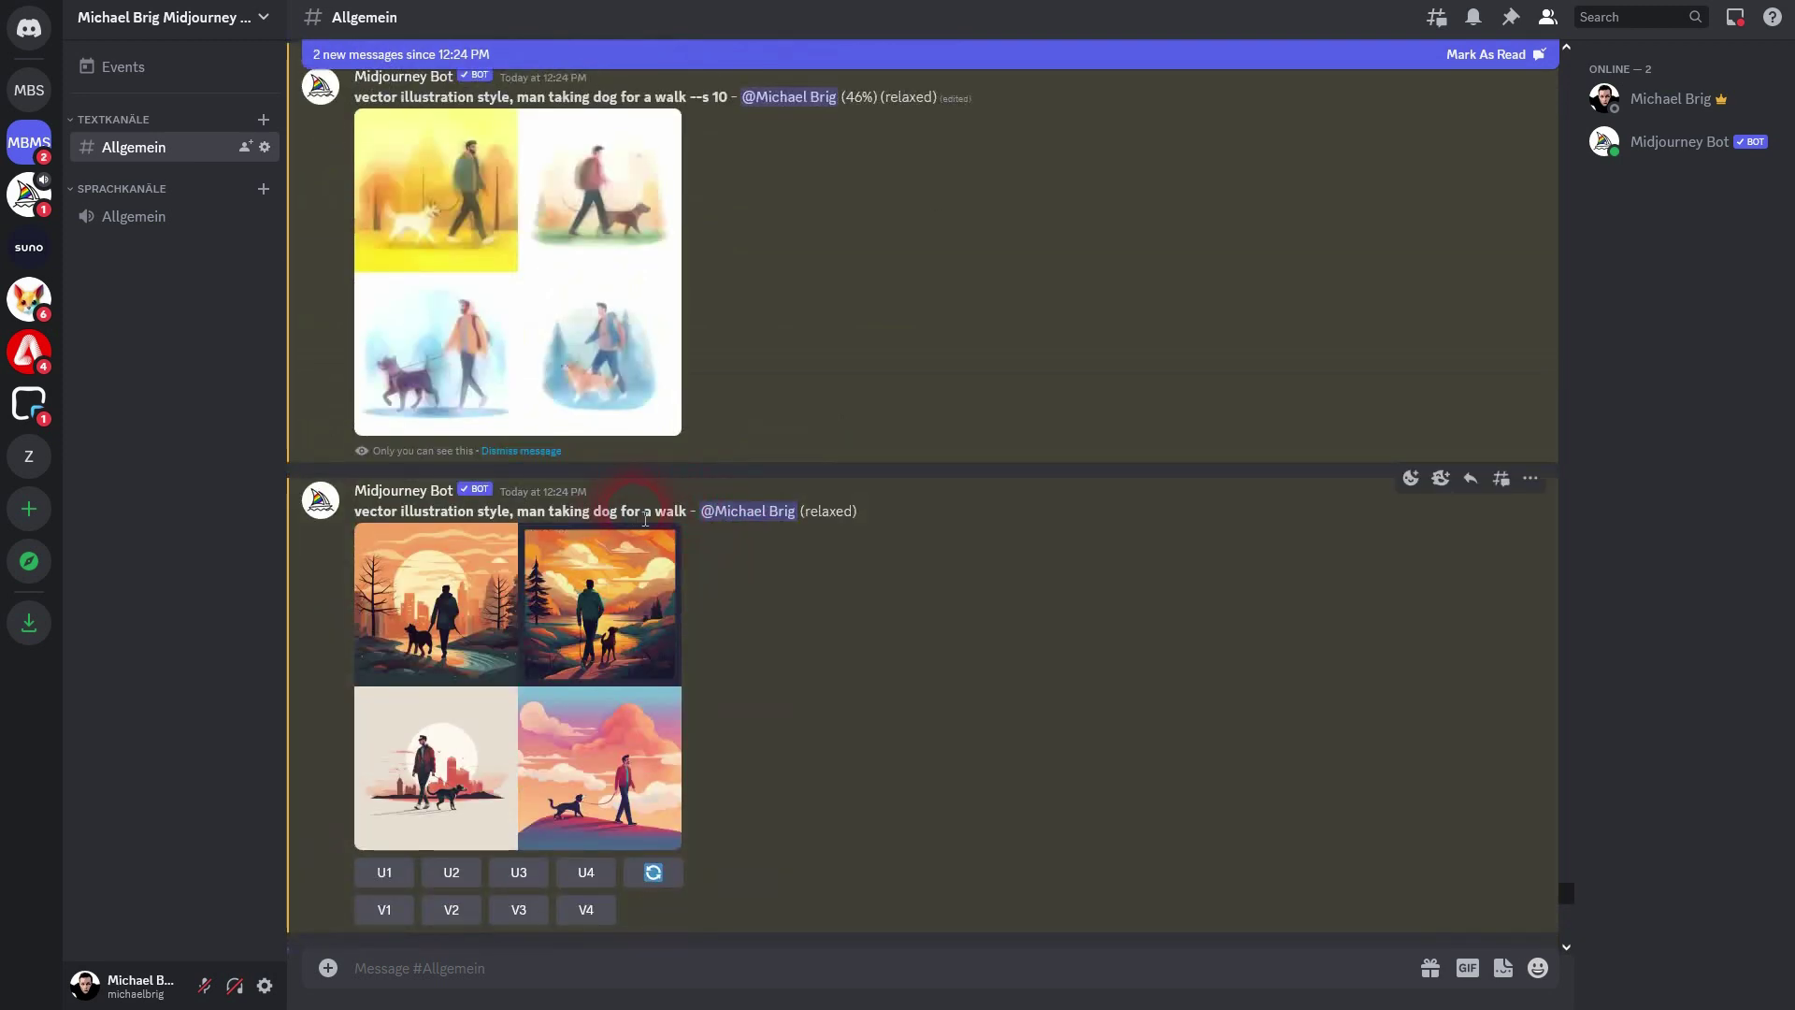
pyautogui.moveTo(637, 512); pyautogui.dragTo(703, 514)
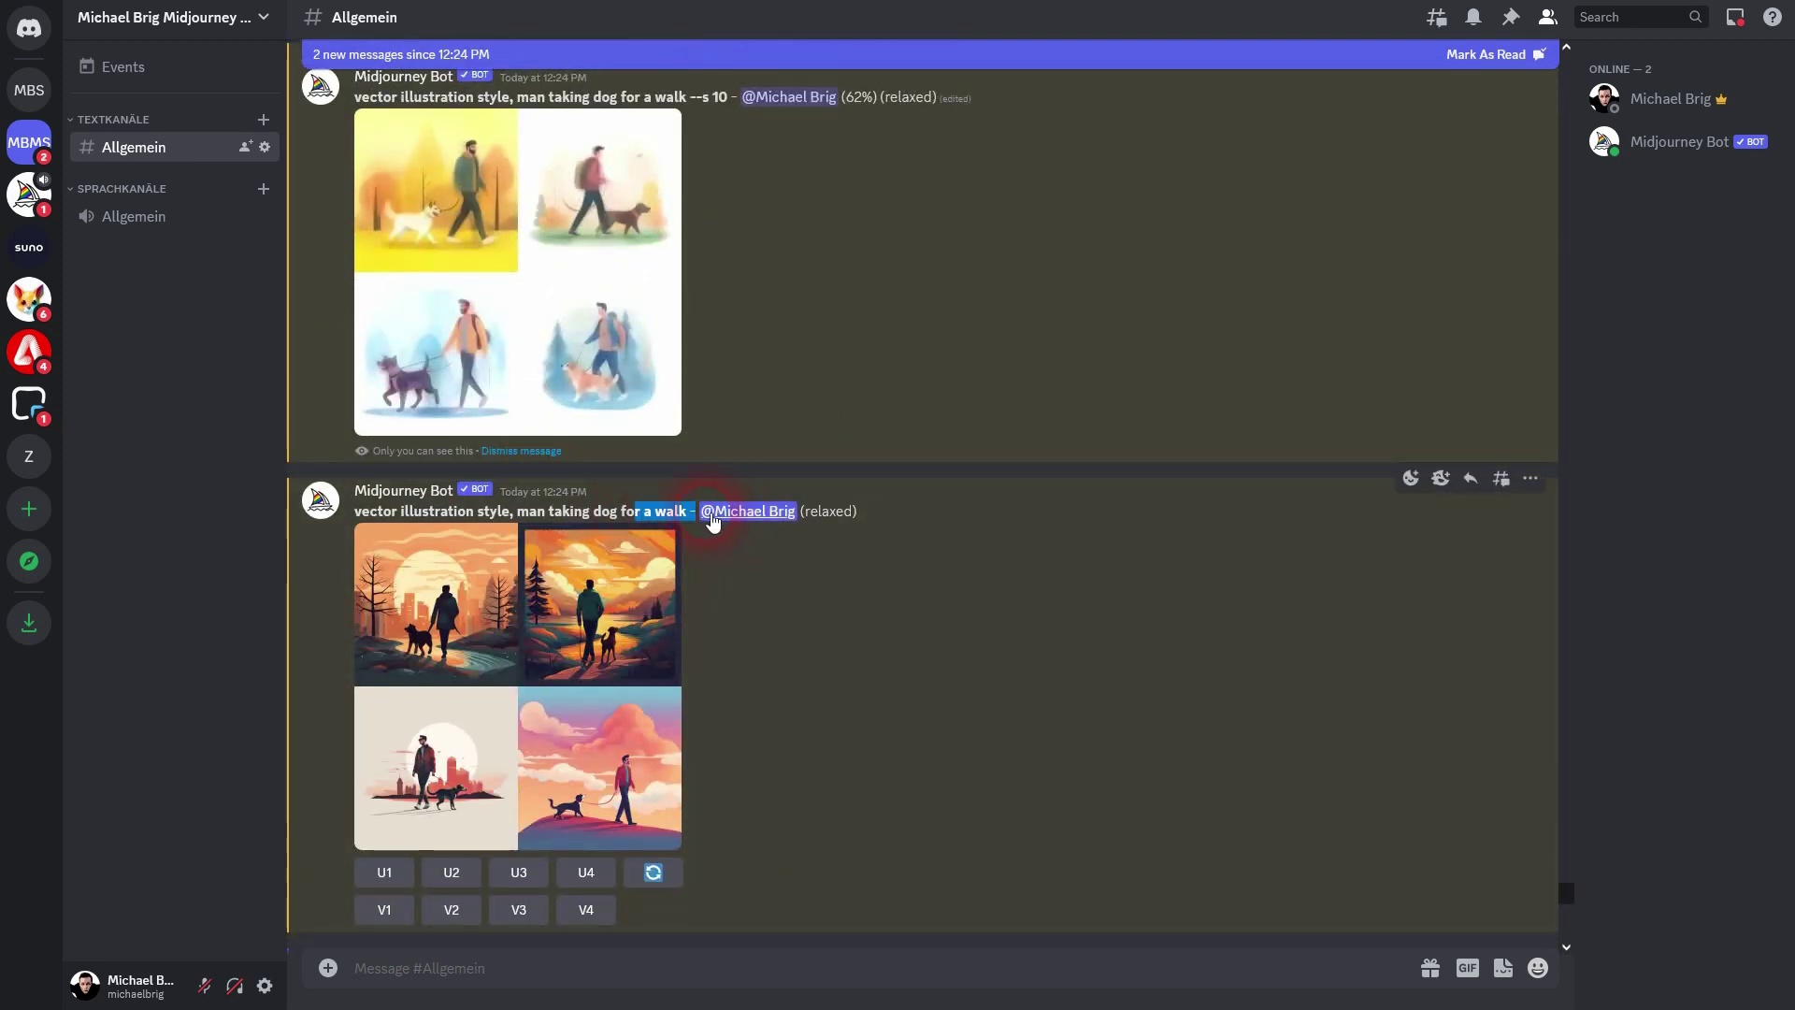
pyautogui.scroll(2, 725, 542)
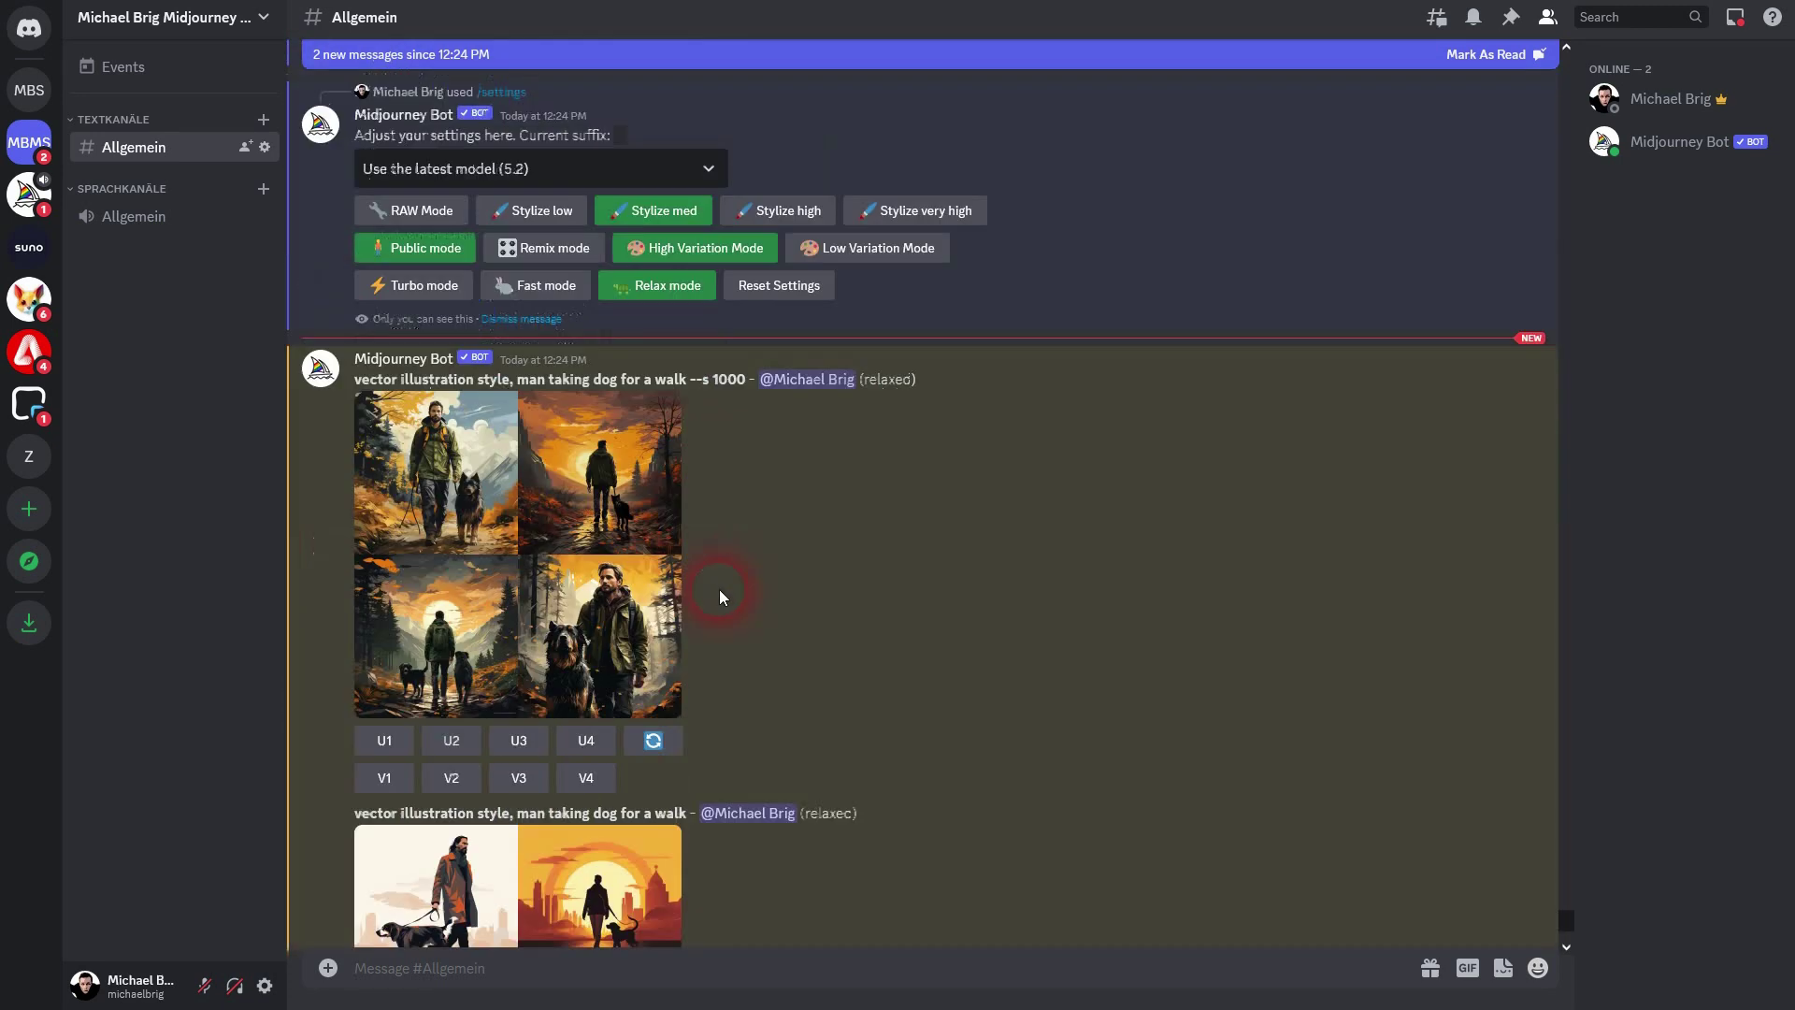
pyautogui.scroll(-2, 720, 589)
pyautogui.scroll(8, 760, 424)
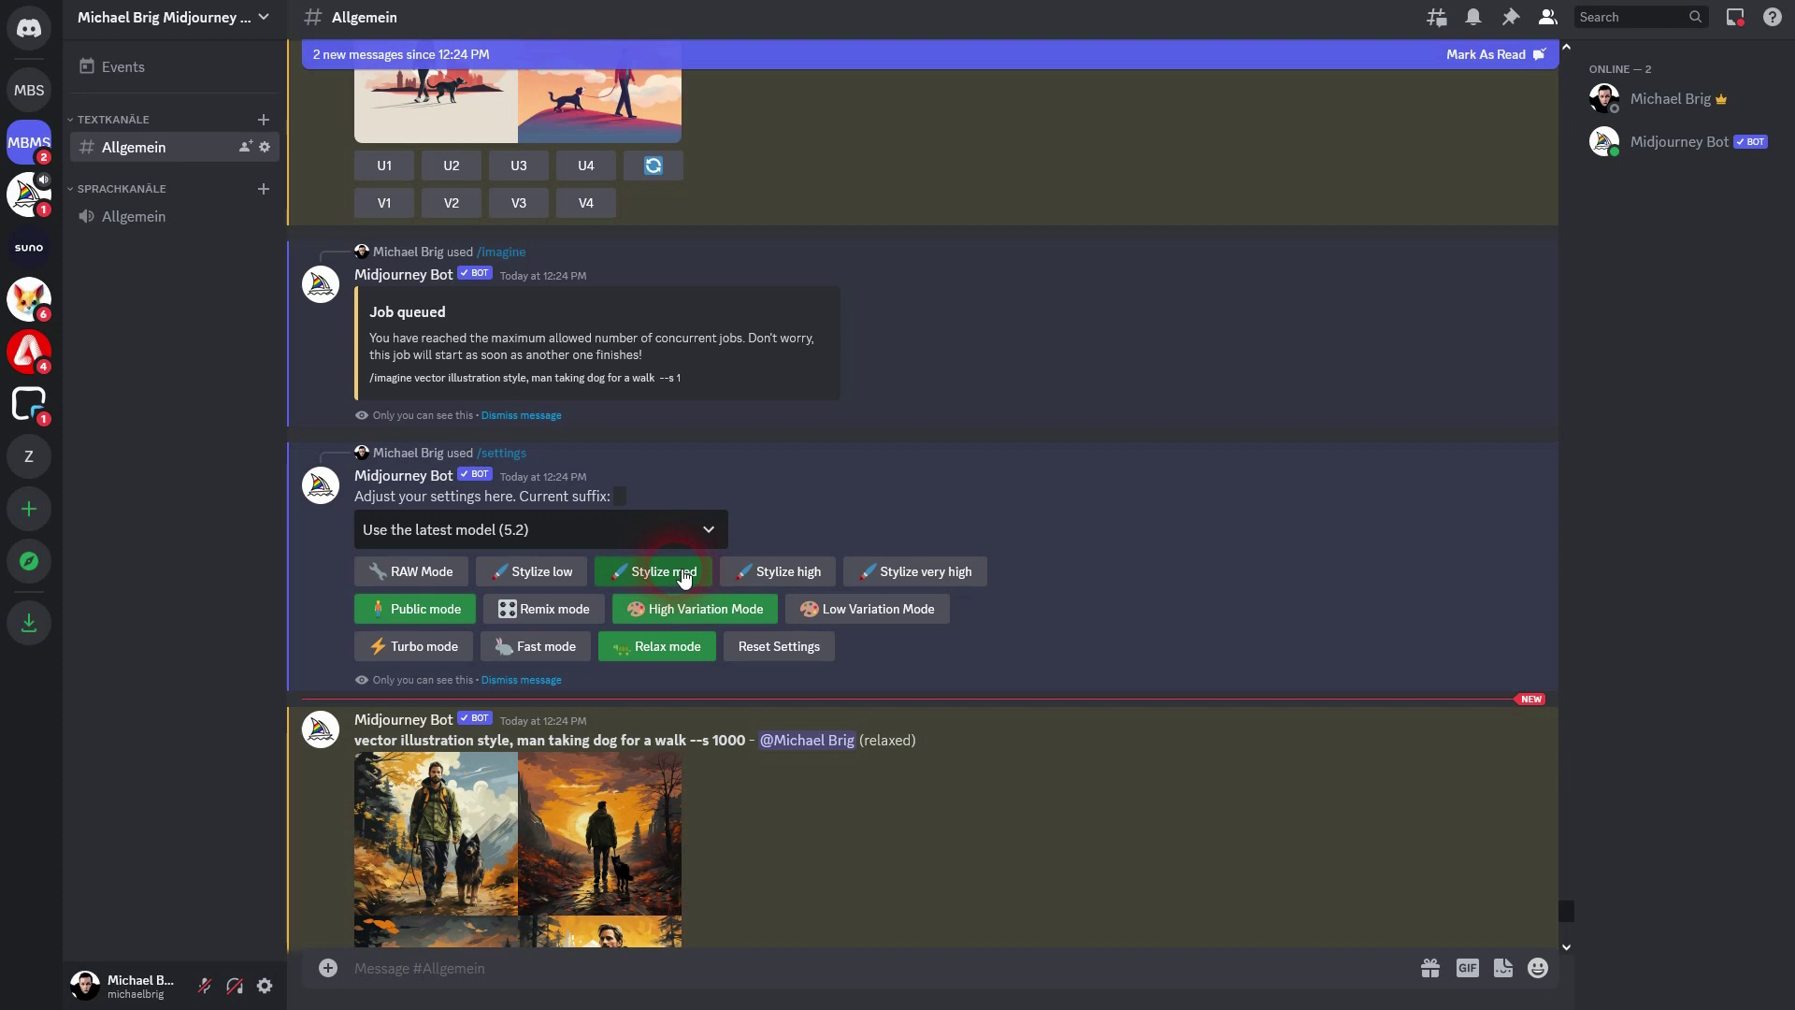
pyautogui.click(566, 573)
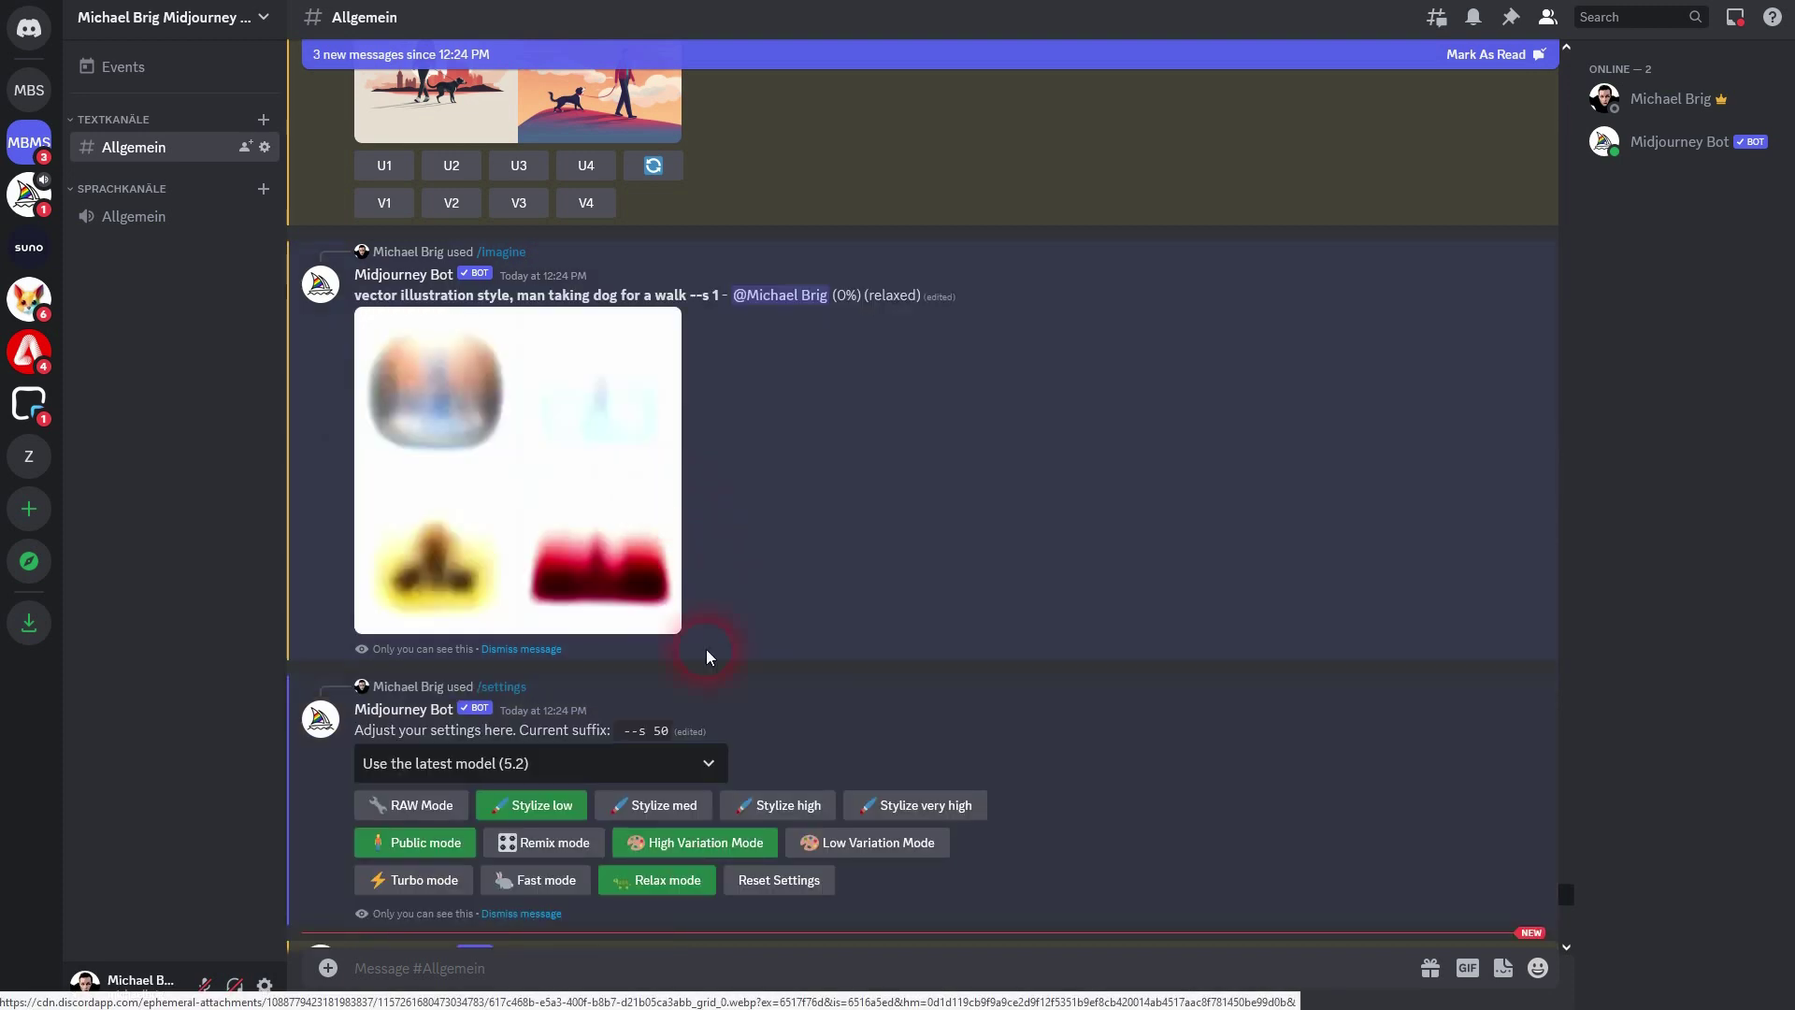
# Cycle Stylize med, high (--s 250) and very high (--s 750), ending back on medium
pyautogui.click(673, 815)
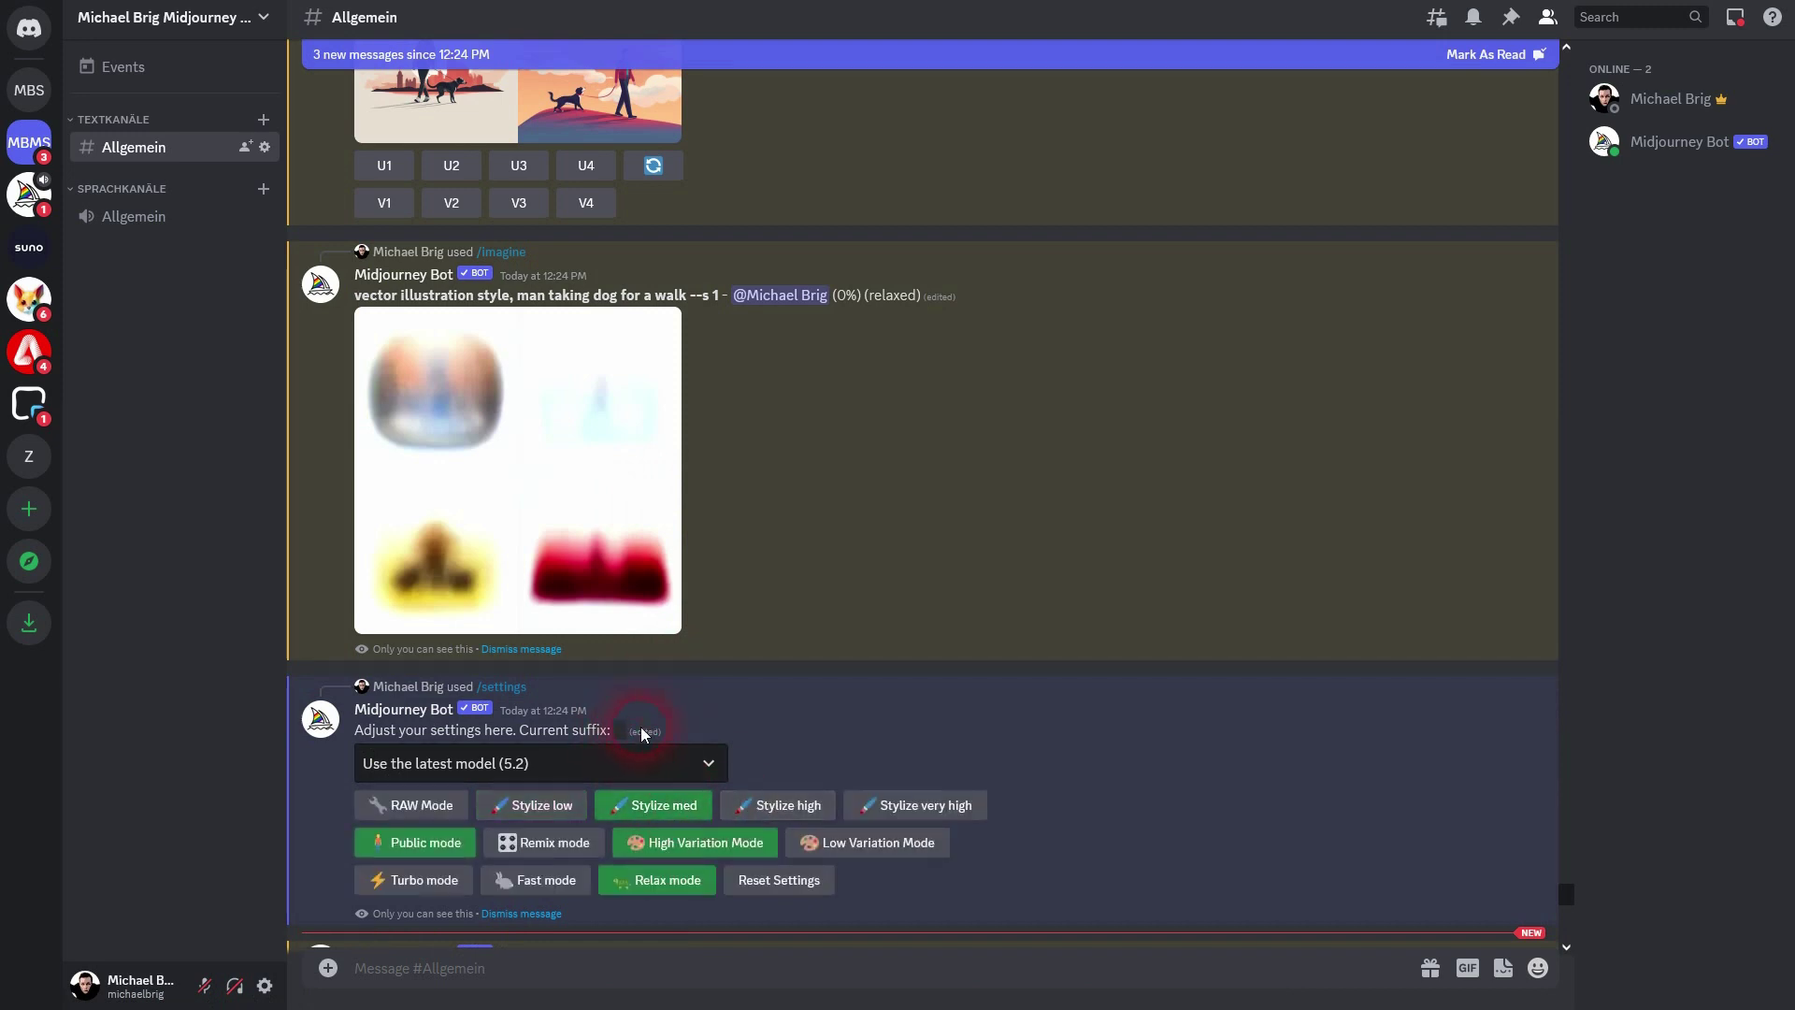
pyautogui.click(790, 810)
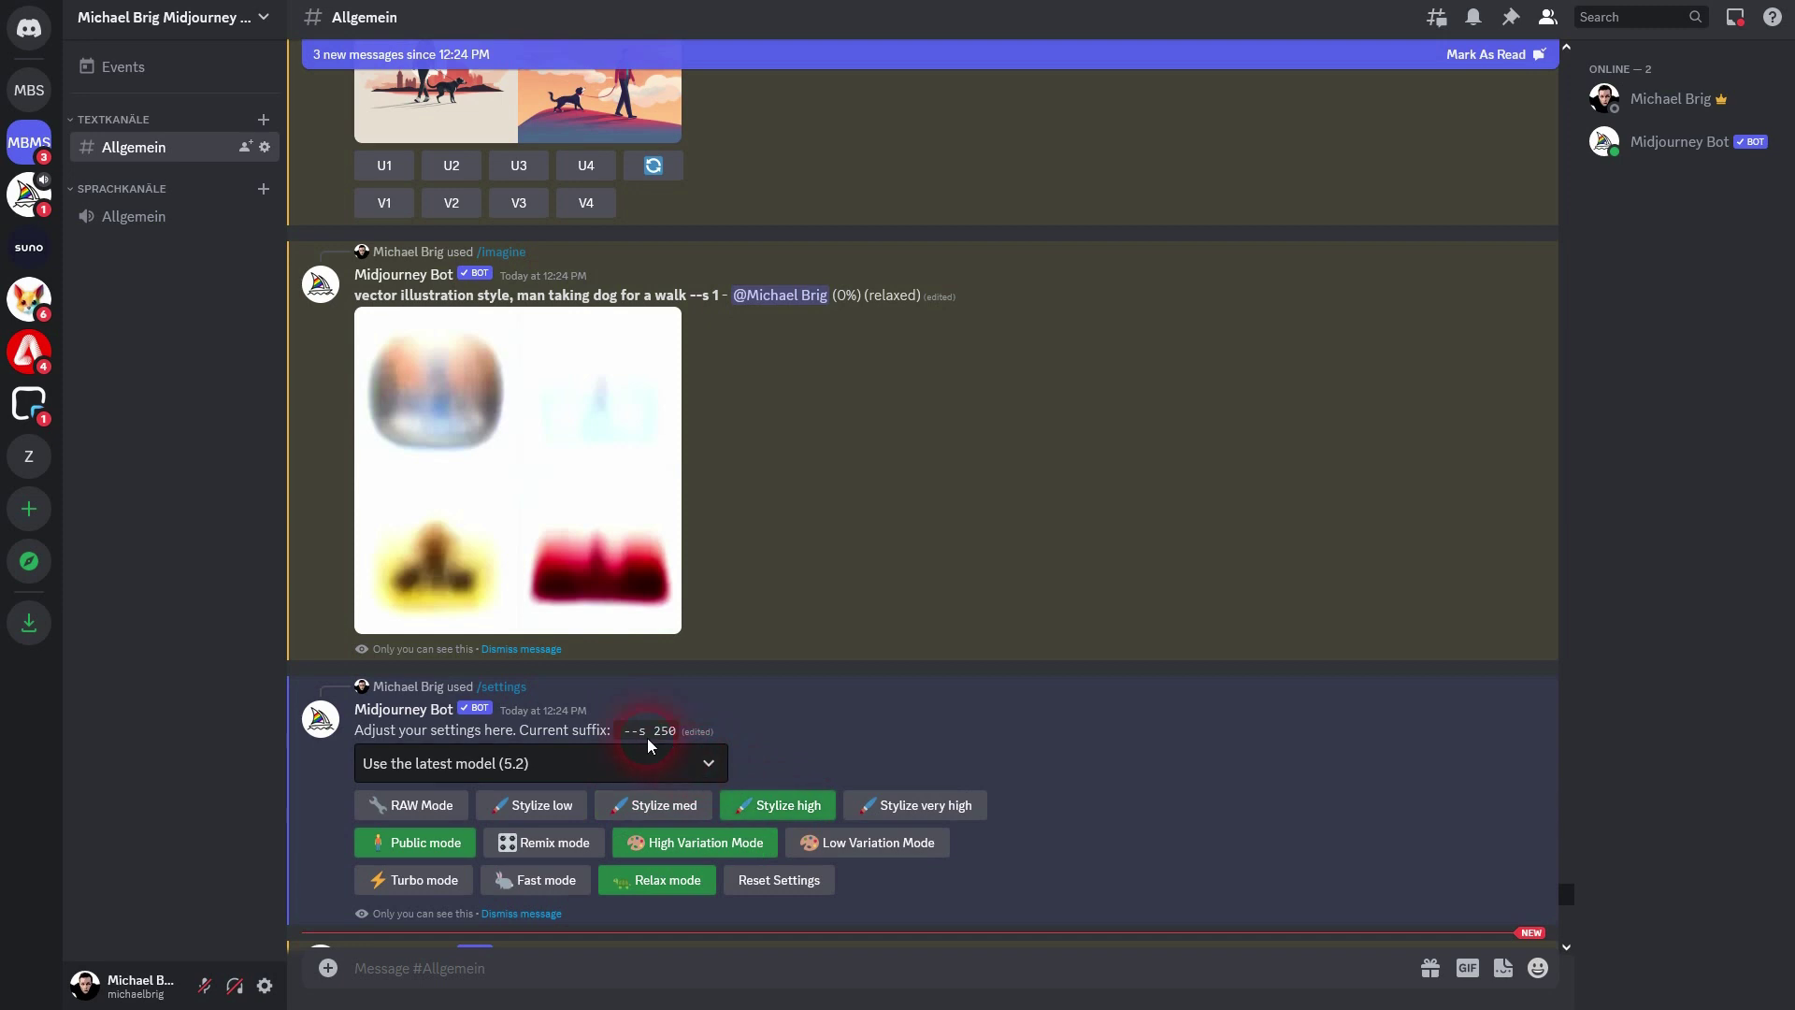
pyautogui.doubleClick(642, 741)
pyautogui.click(911, 805)
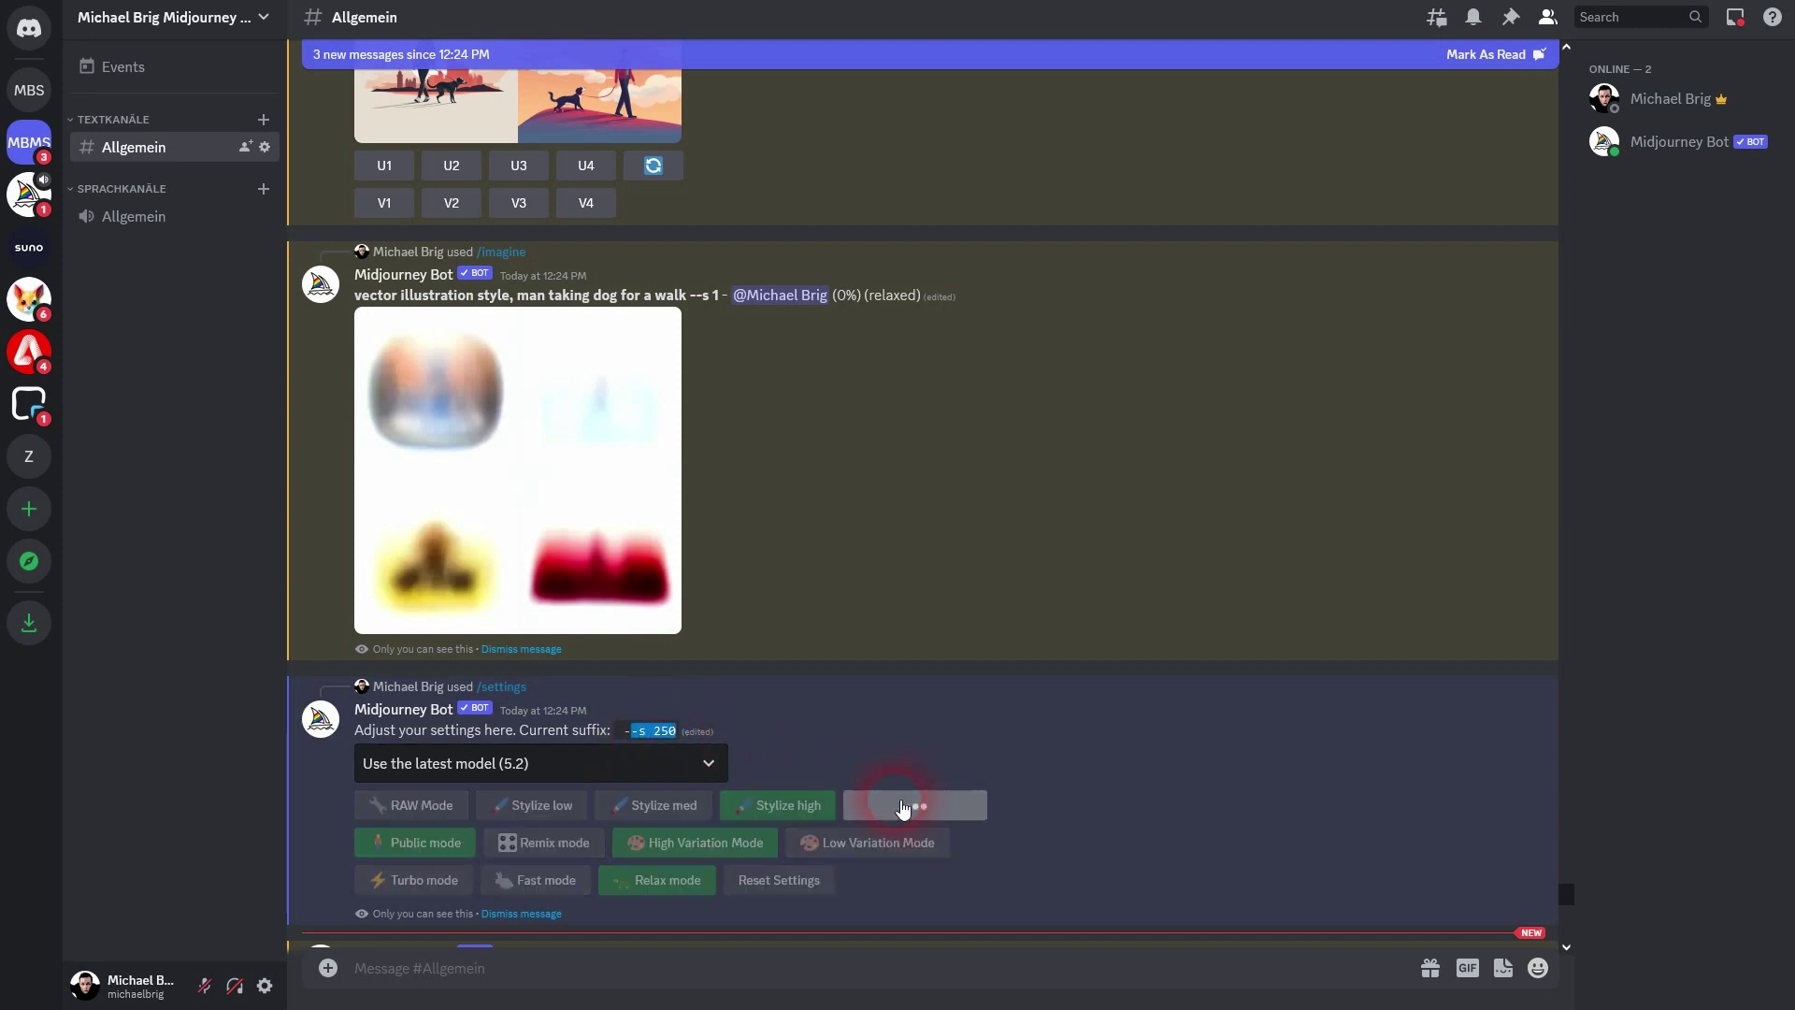
pyautogui.click(672, 809)
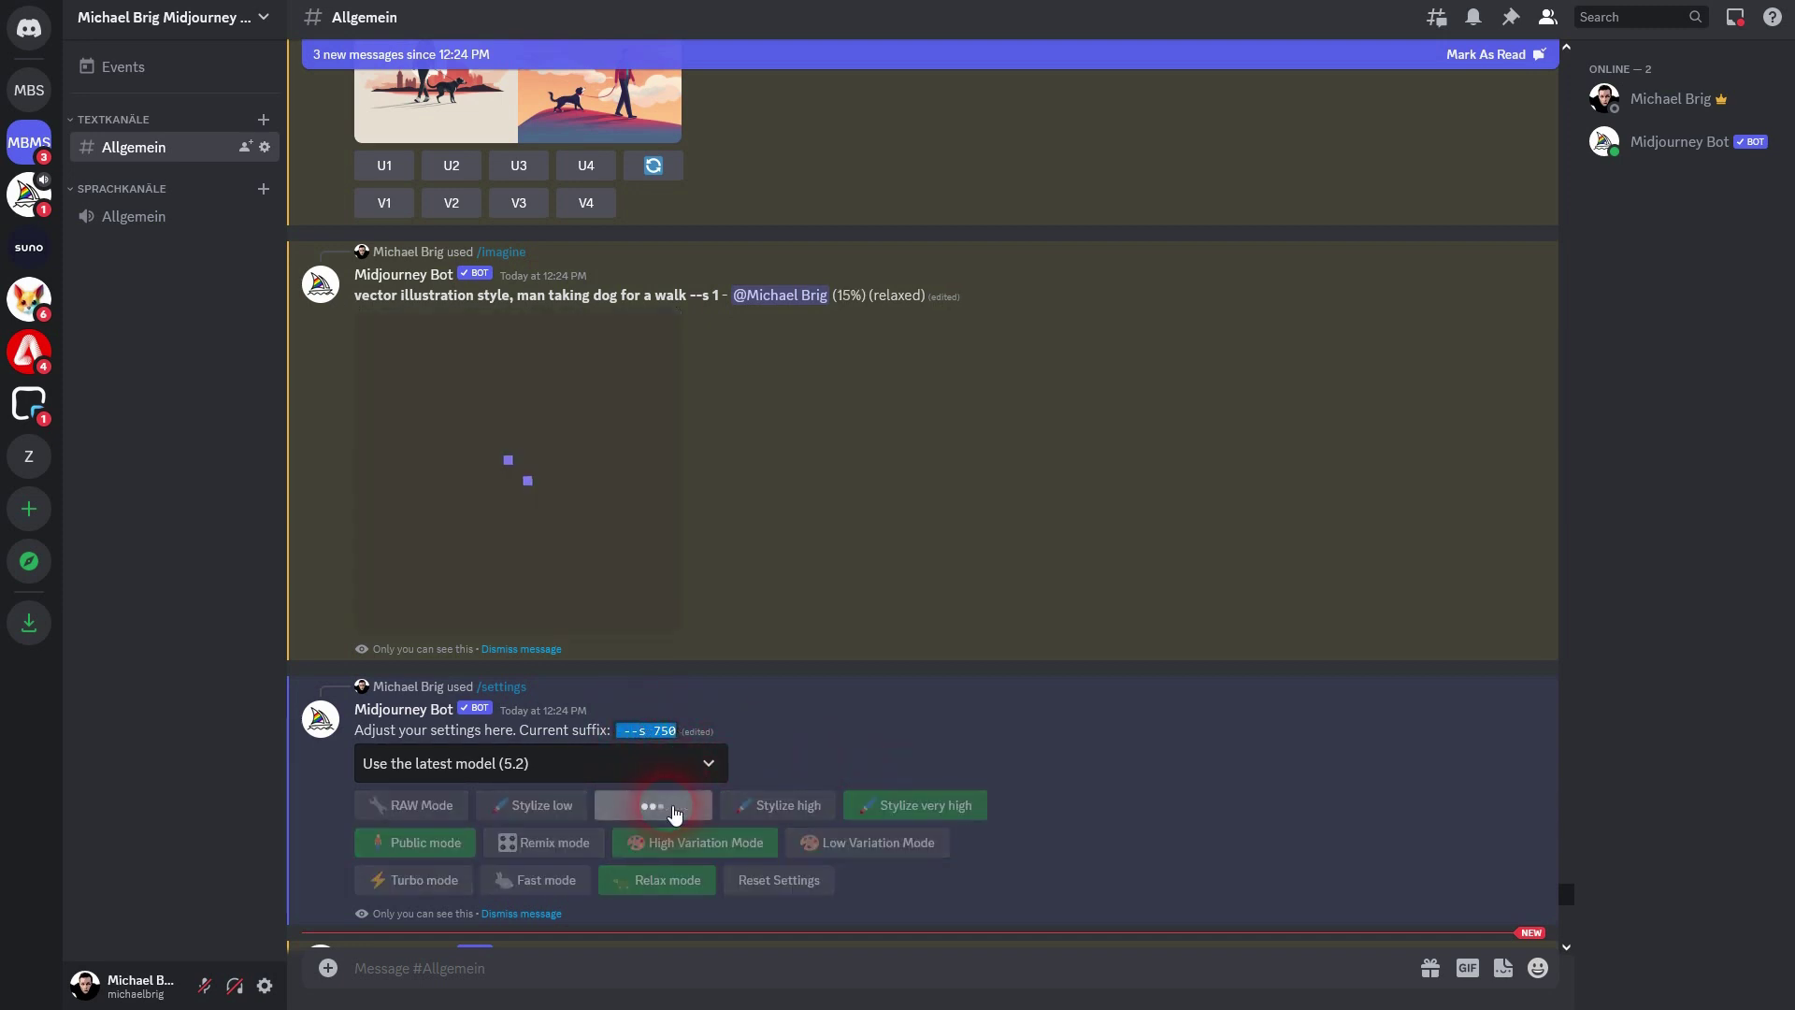
pyautogui.scroll(-6, 889, 716)
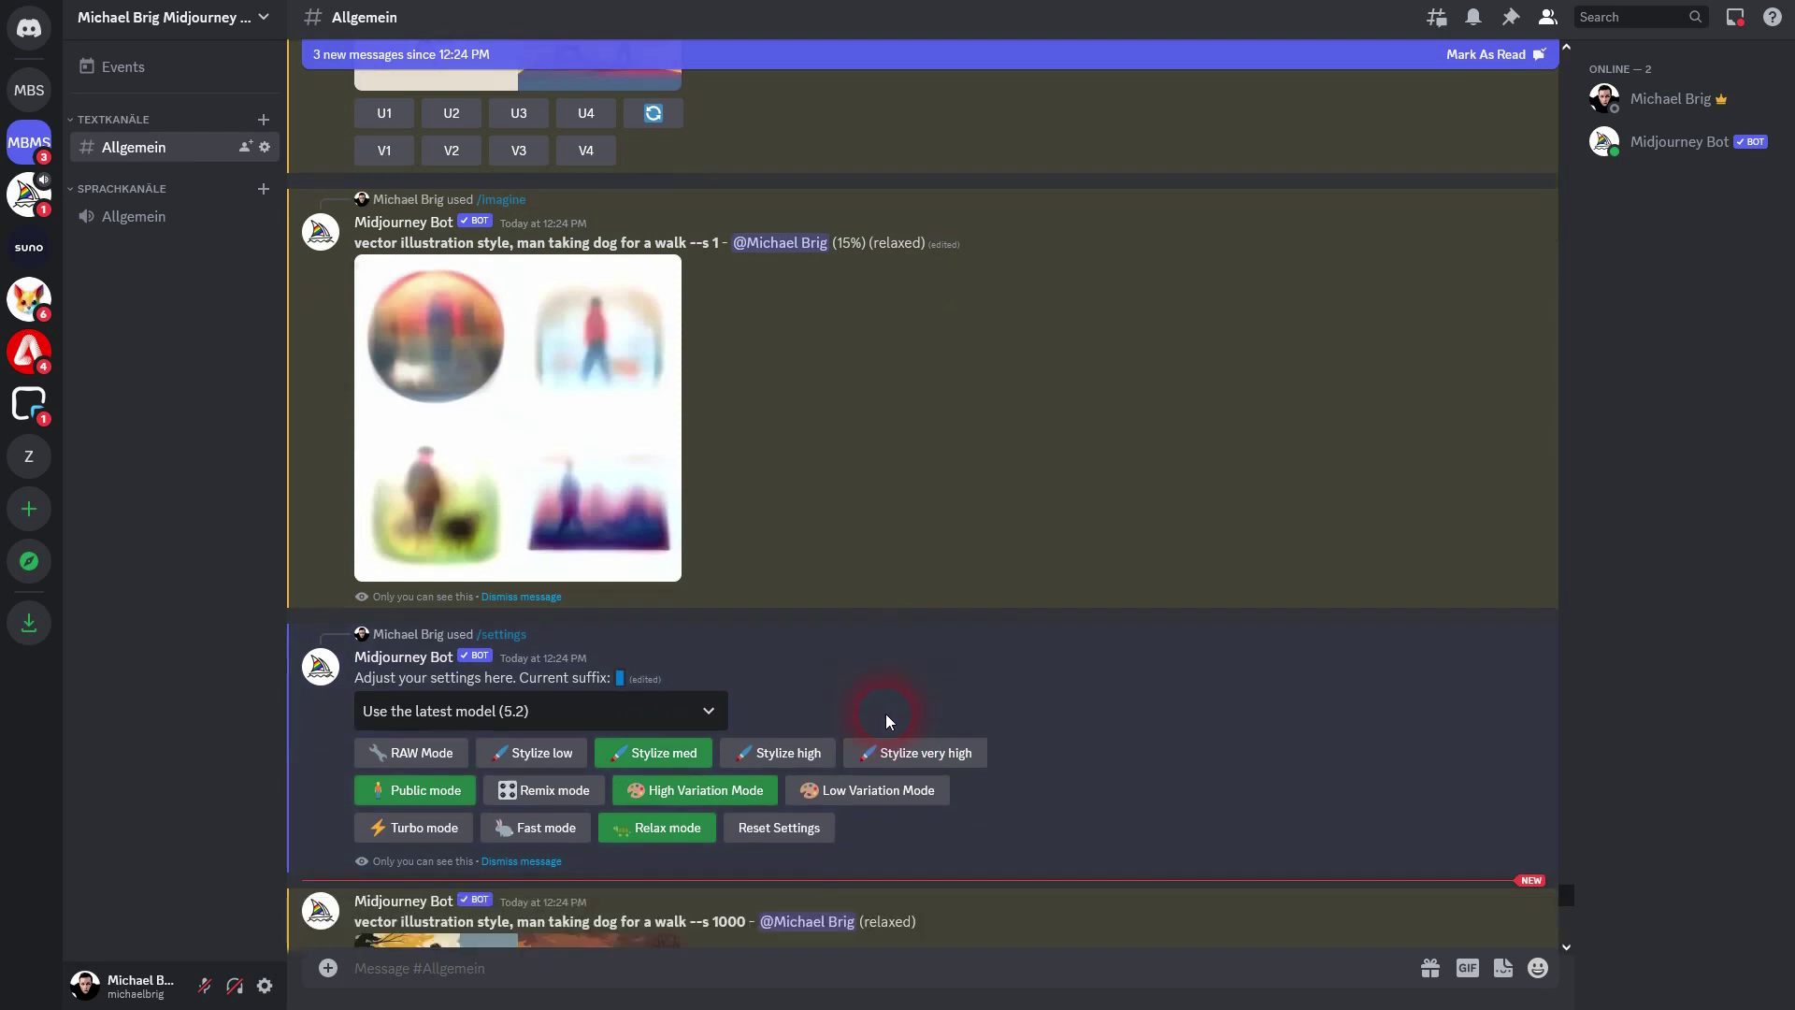
pyautogui.moveTo(675, 386); pyautogui.dragTo(746, 397)
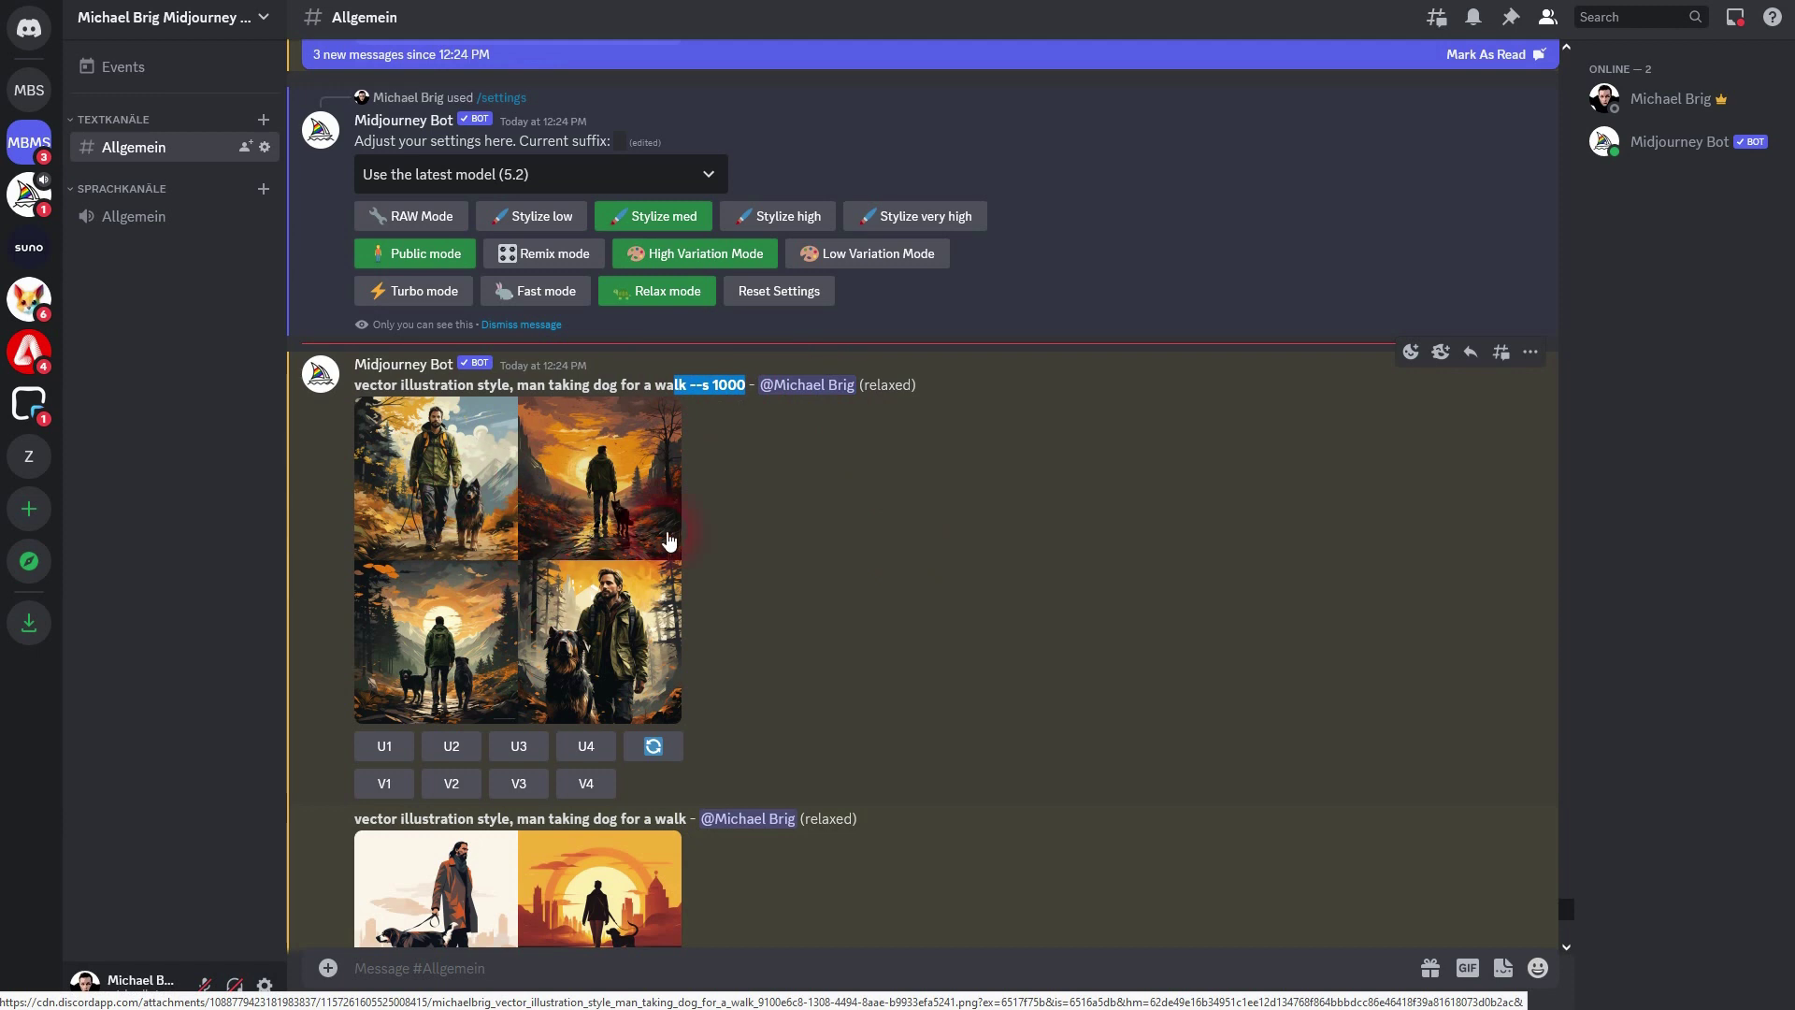
pyautogui.scroll(-4, 839, 543)
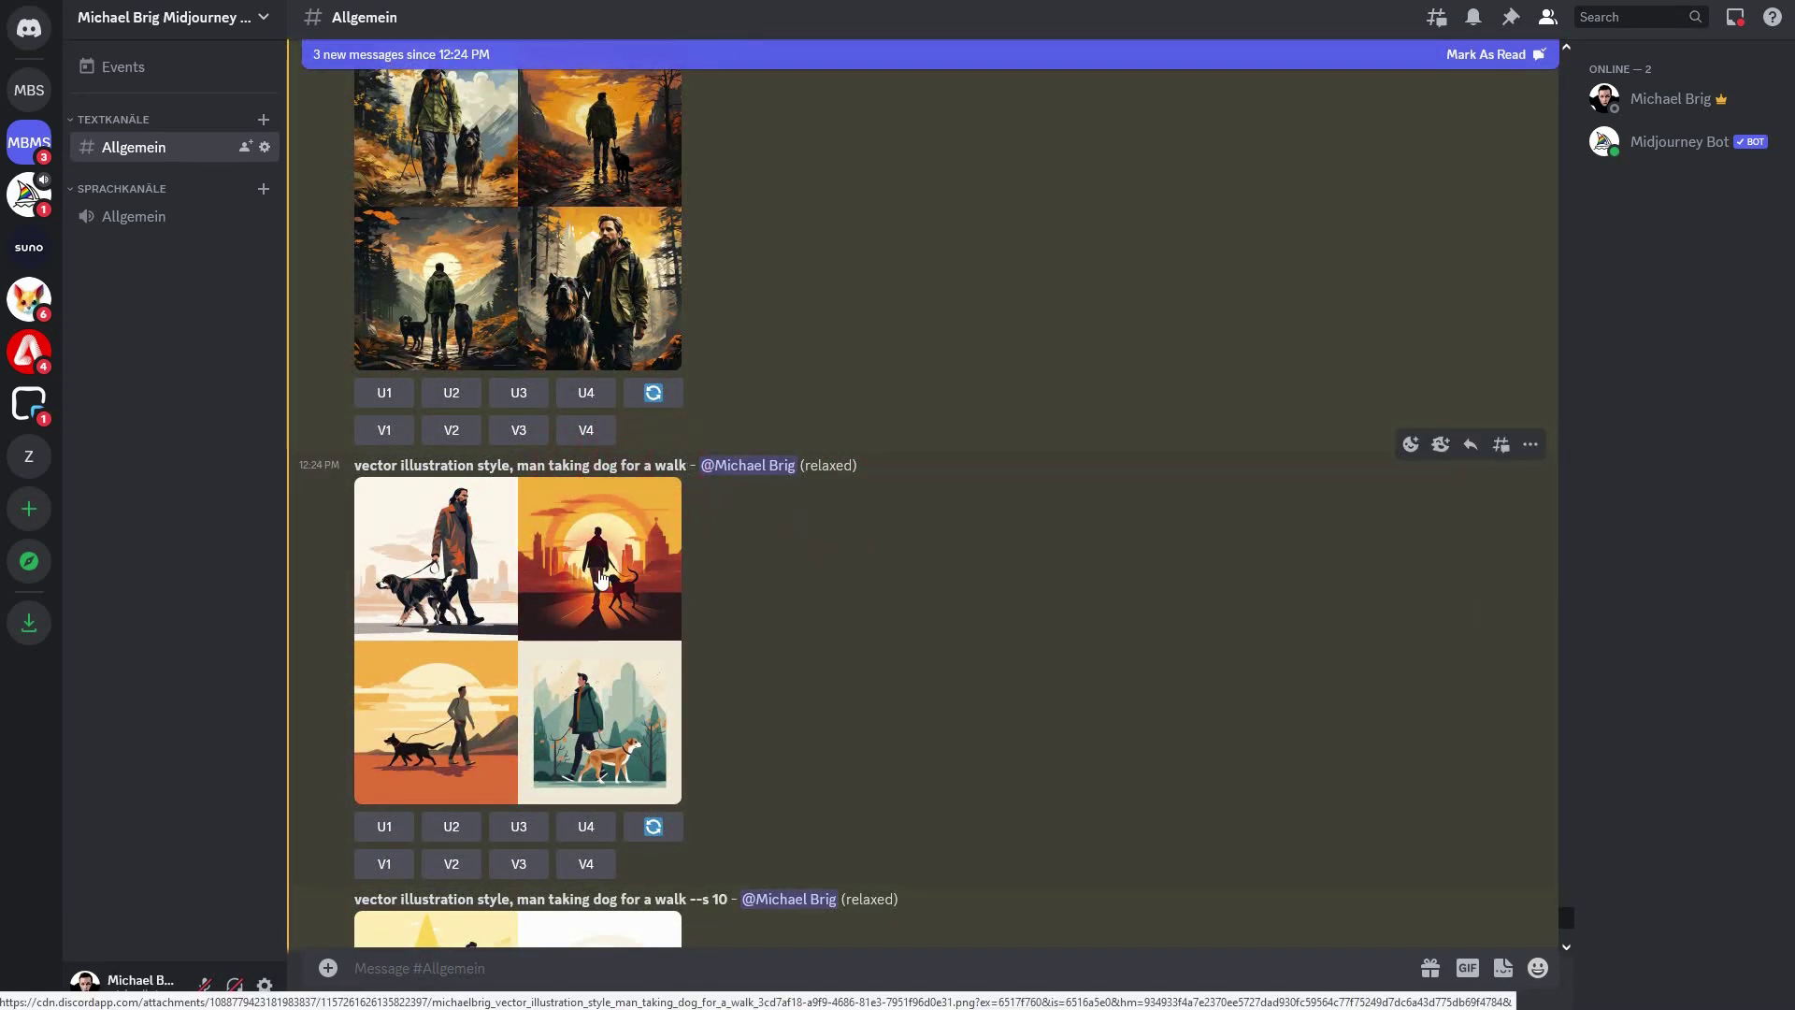
pyautogui.scroll(-3, 600, 630)
pyautogui.click(600, 630)
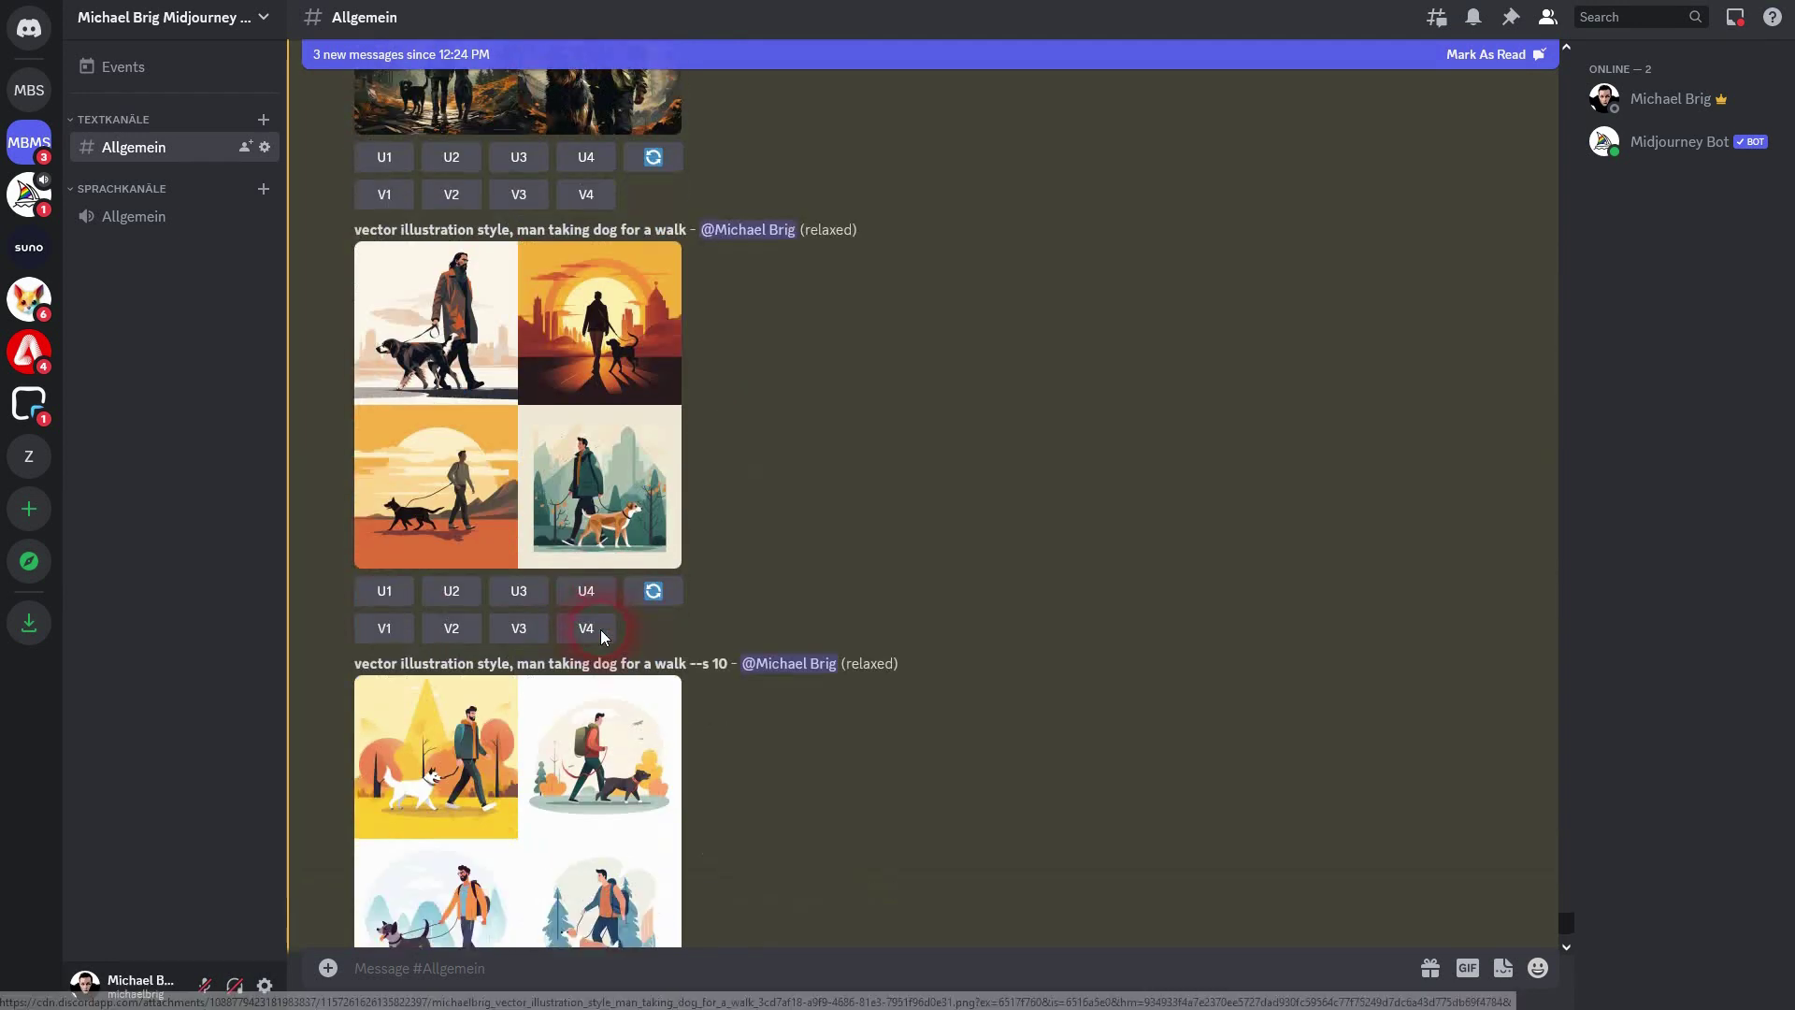
pyautogui.scroll(-1, 600, 631)
pyautogui.moveTo(675, 547); pyautogui.dragTo(738, 555)
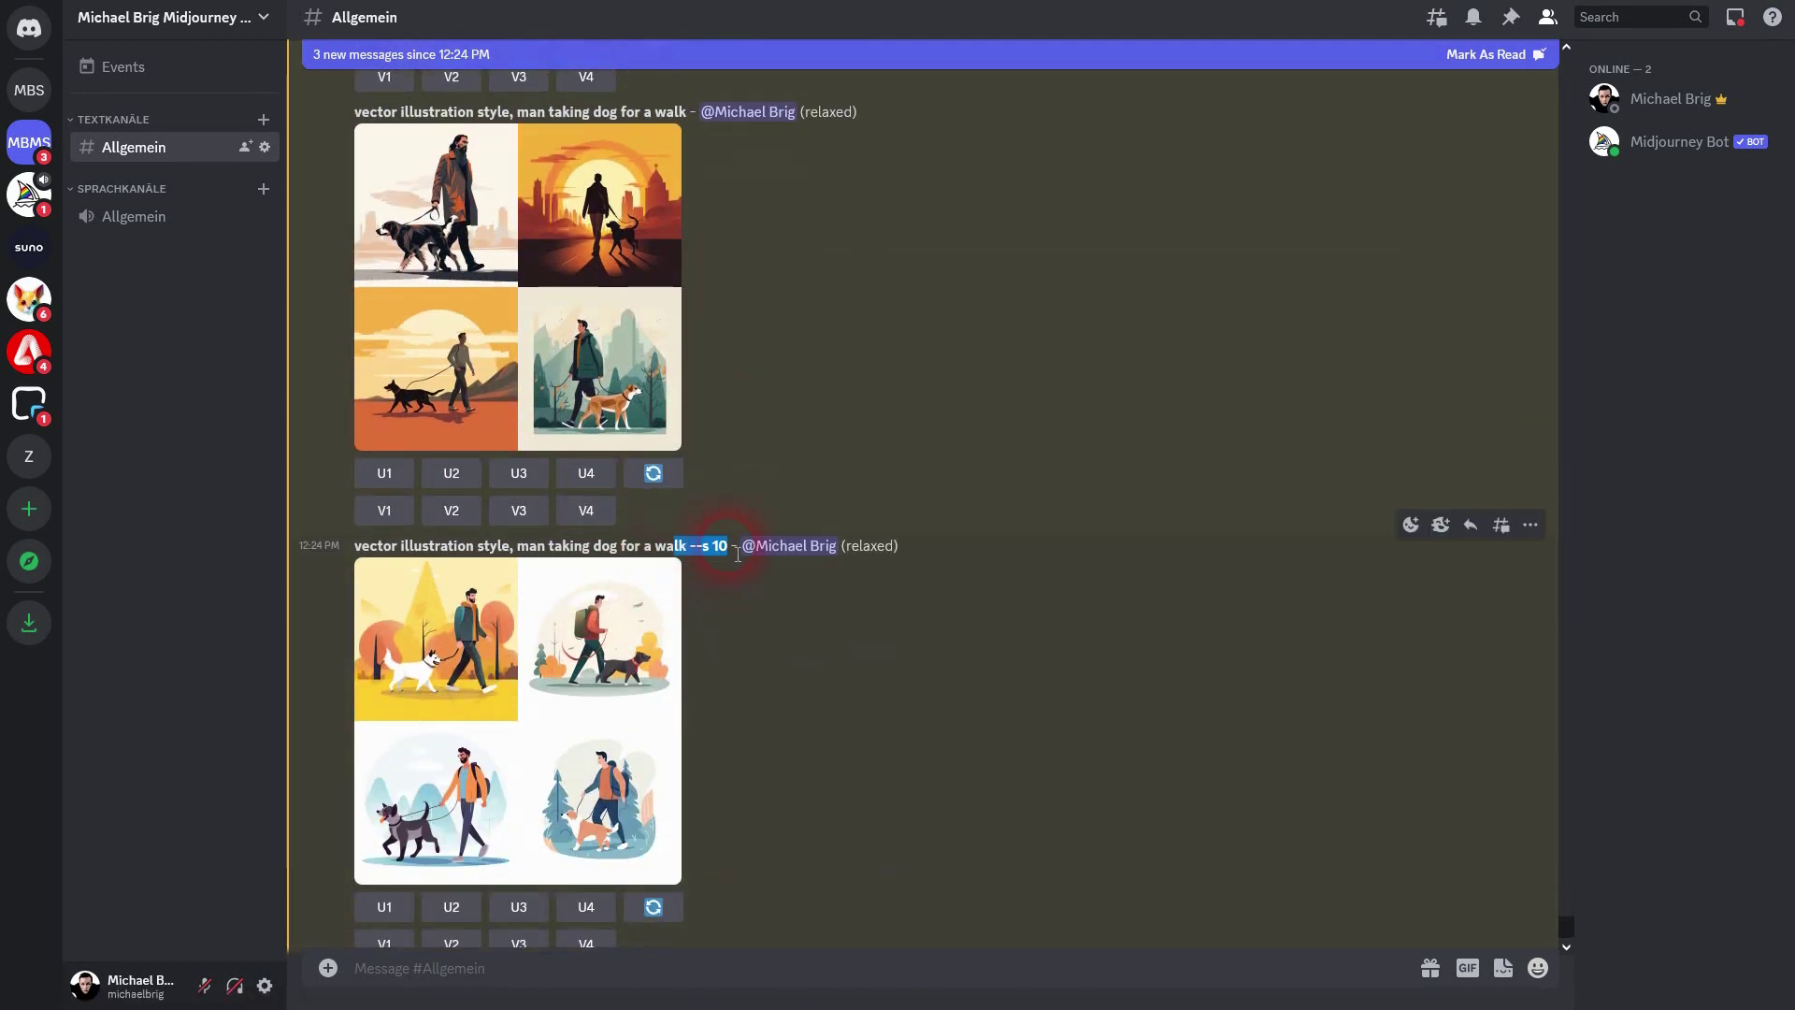
pyautogui.scroll(-1, 721, 654)
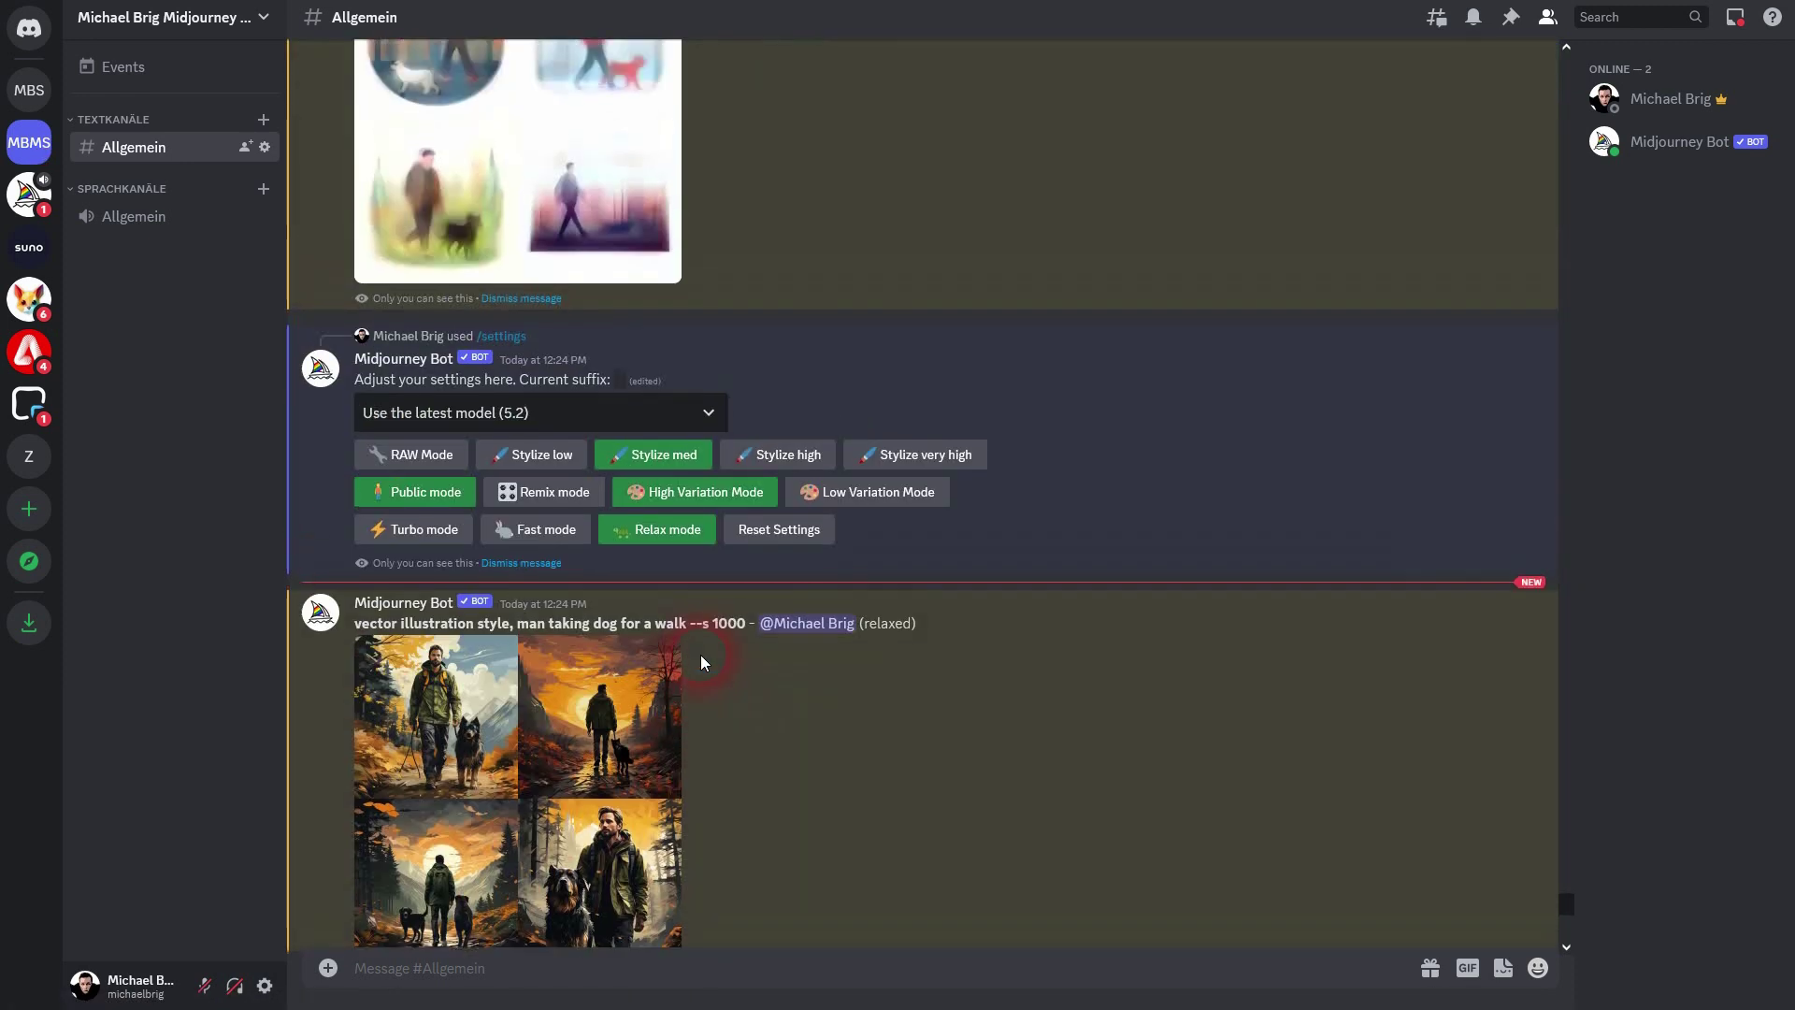
pyautogui.click(991, 283)
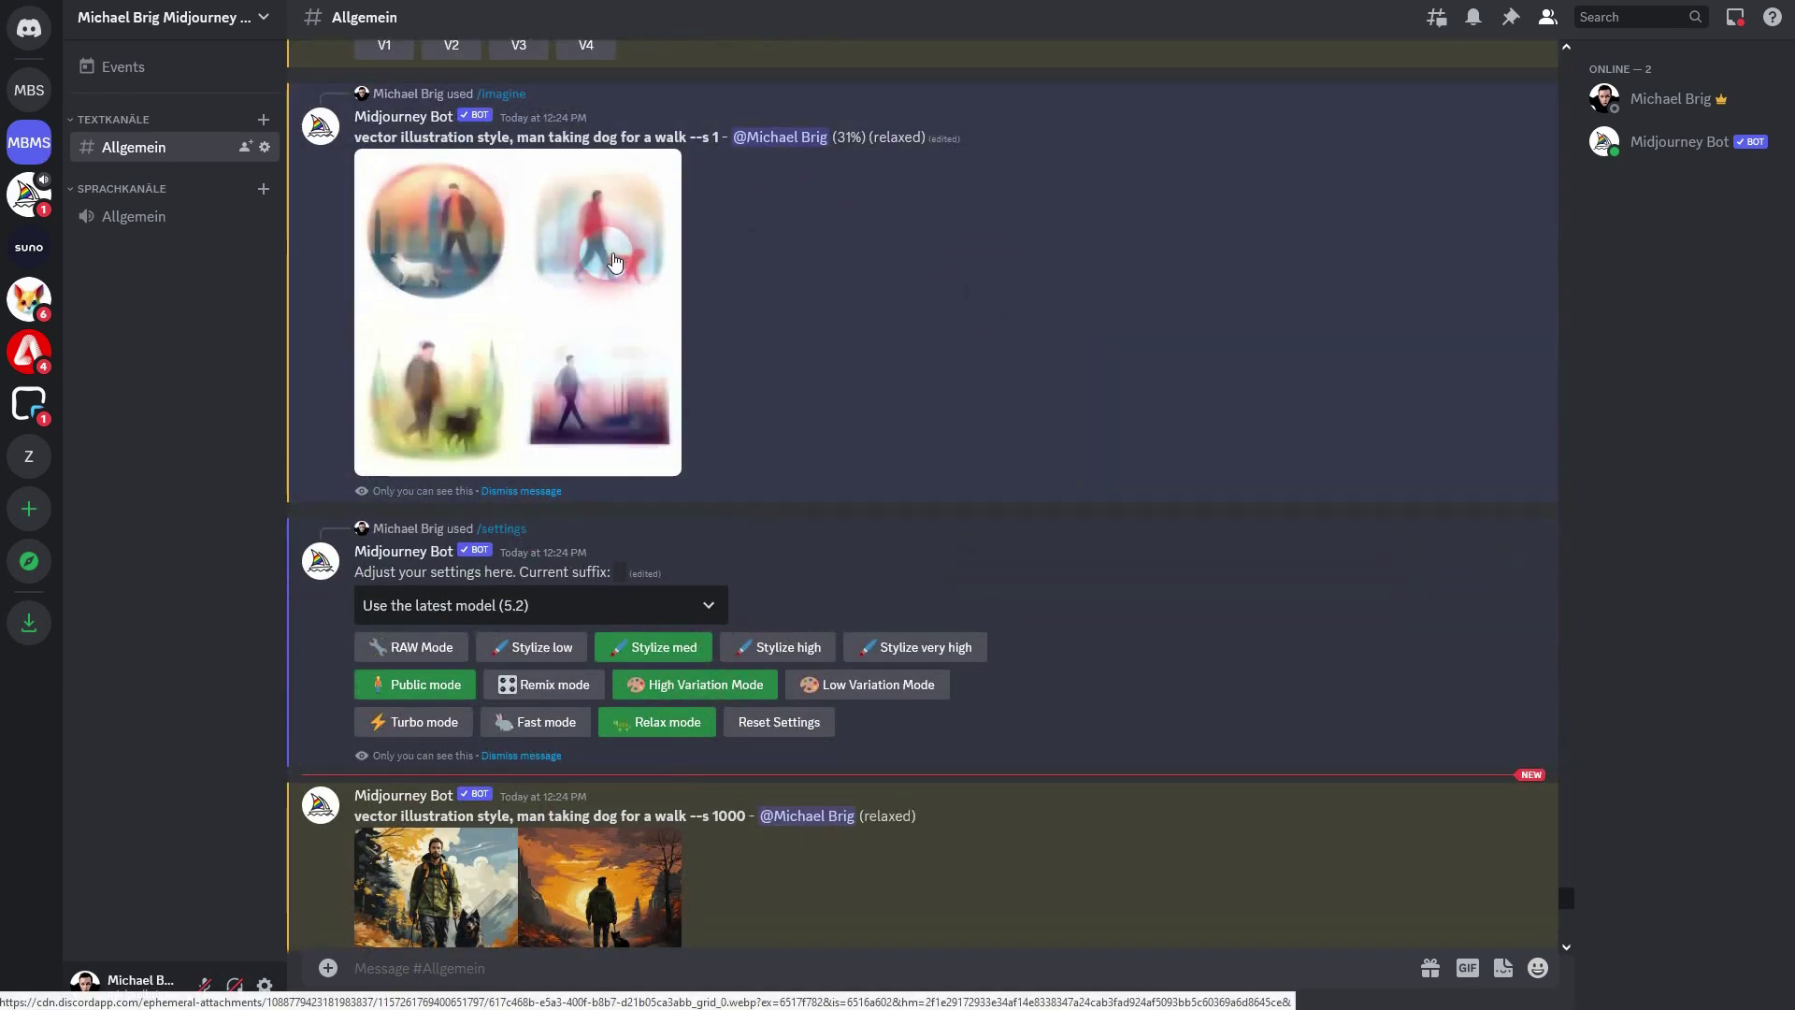
pyautogui.scroll(8, 753, 328)
# Scroll to the top of the Stylize page, highlight --stylize and --s, and toggle Parameters
pyautogui.scroll(-2, 760, 329)
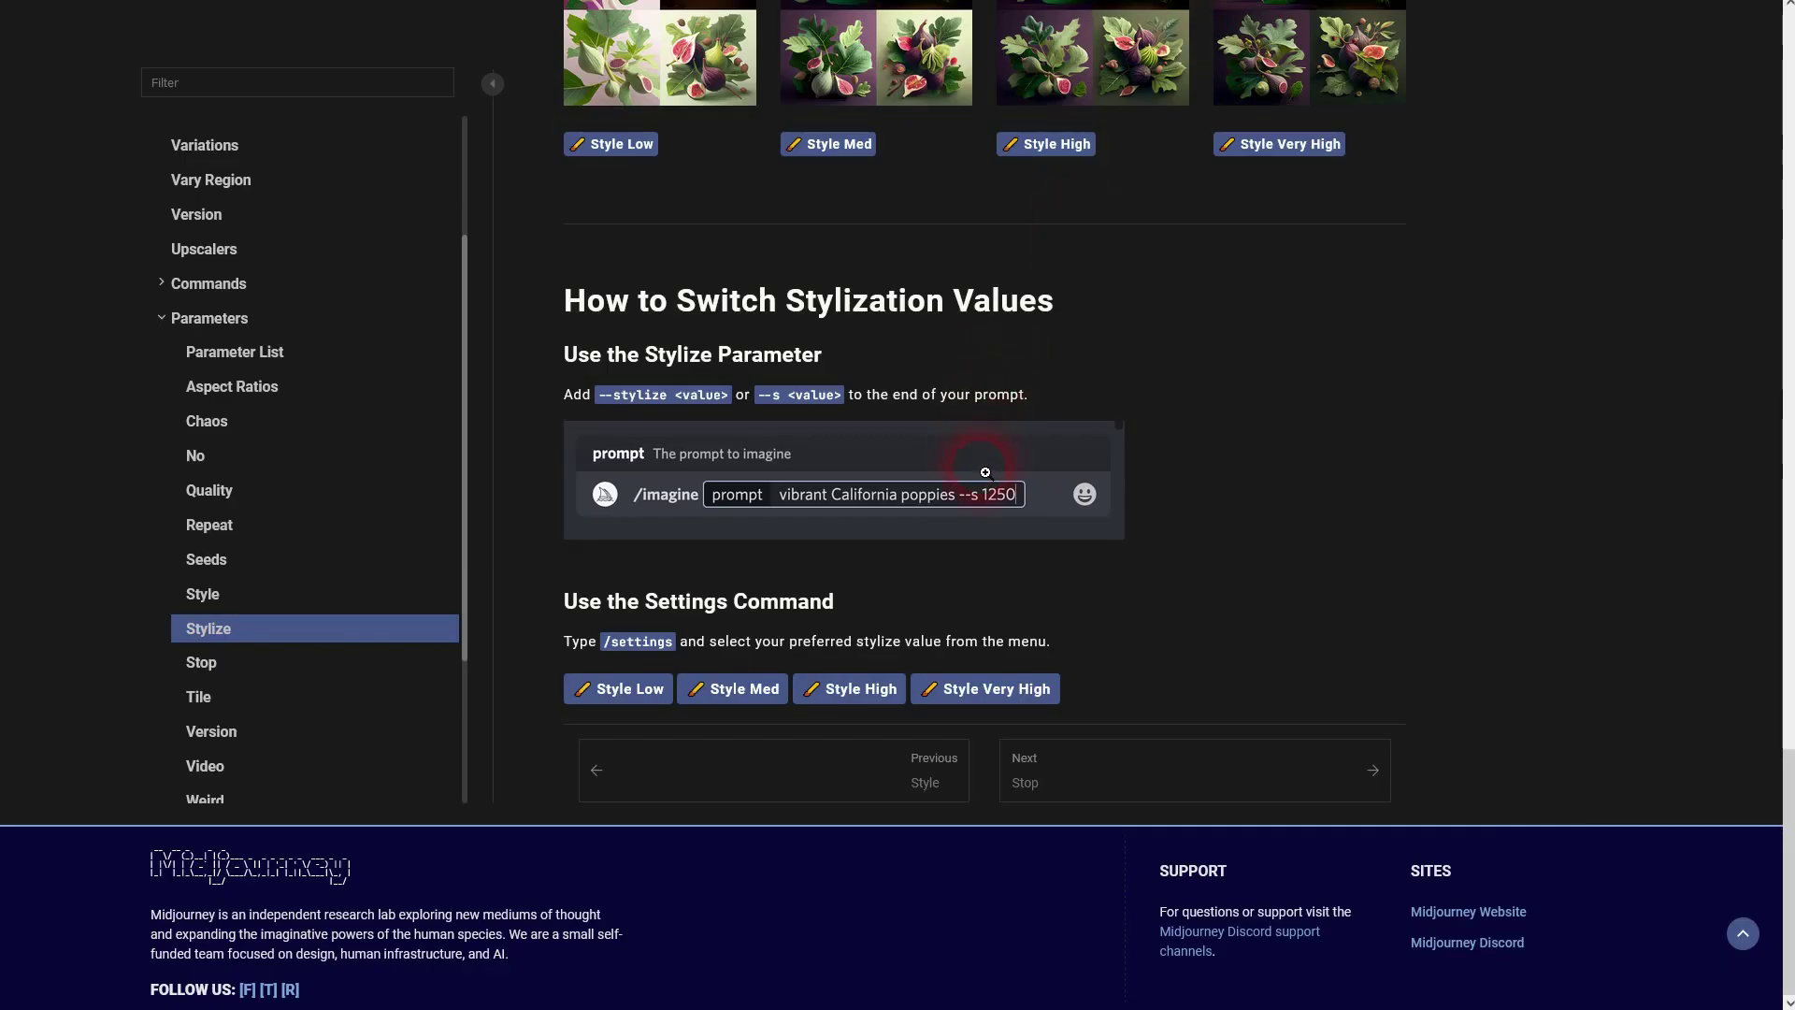
pyautogui.scroll(15, 993, 475)
pyautogui.scroll(10, 993, 475)
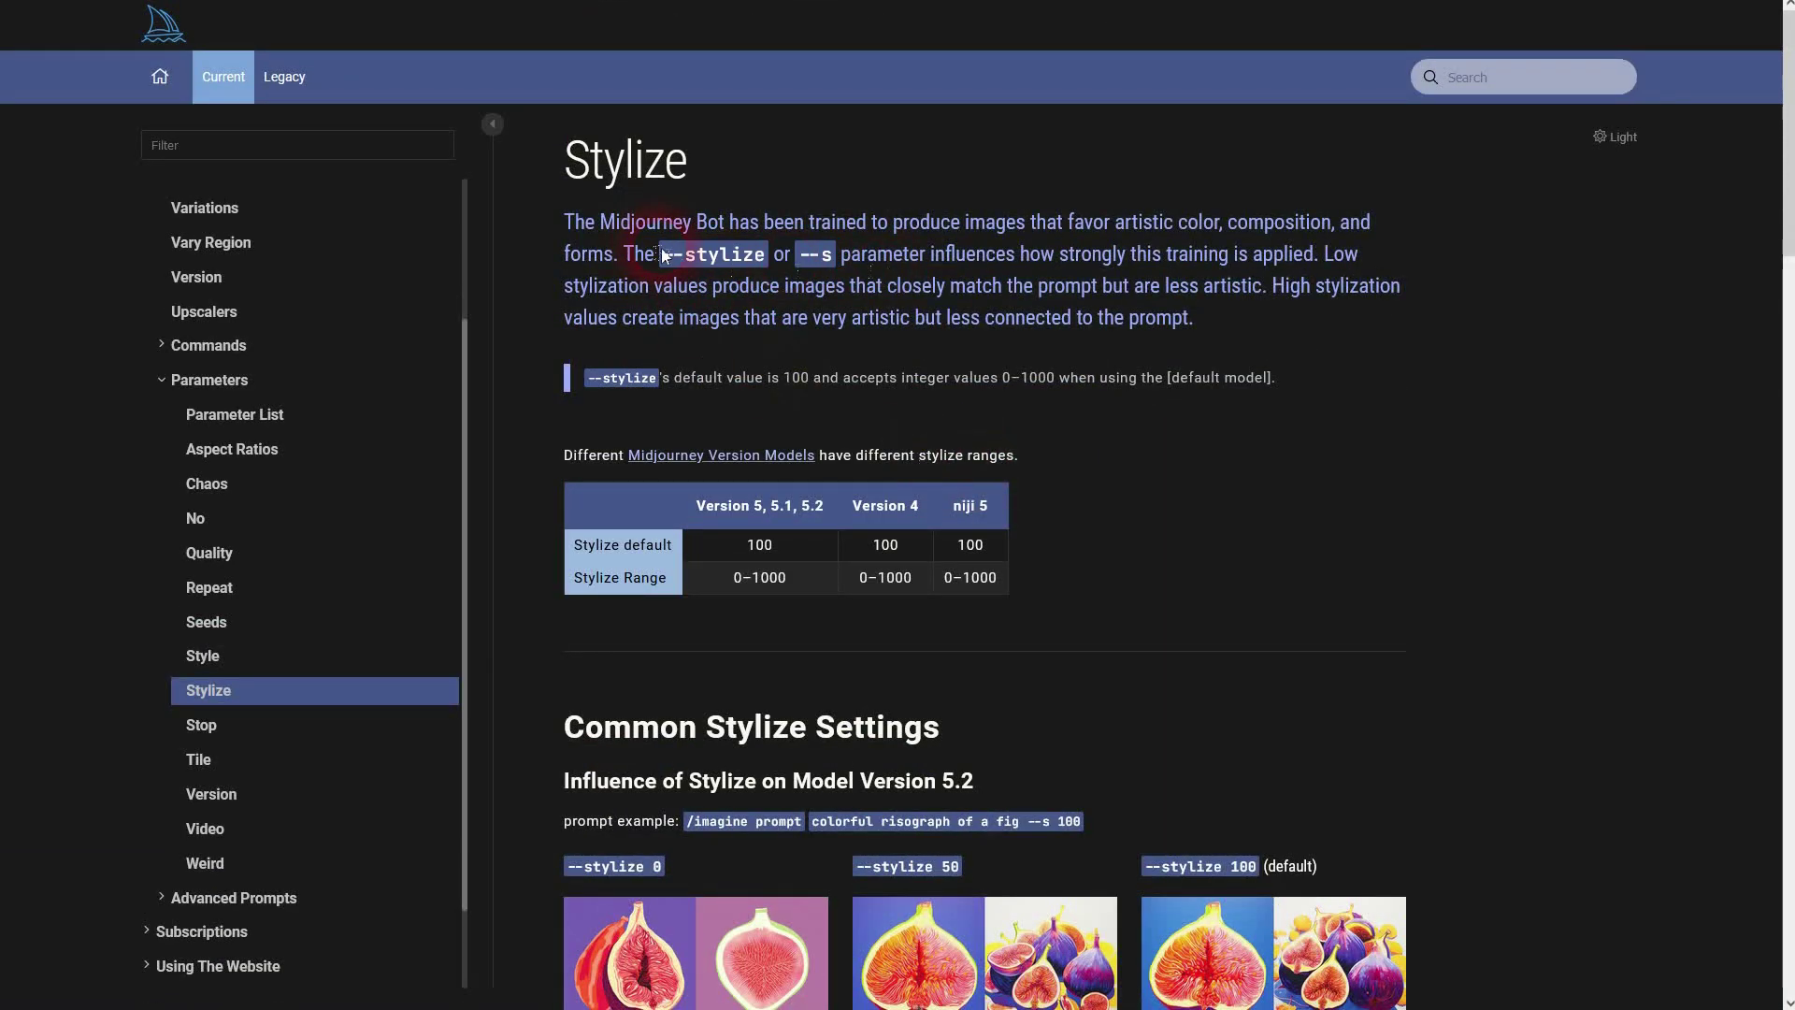
pyautogui.moveTo(663, 255); pyautogui.dragTo(837, 265)
pyautogui.click(162, 380)
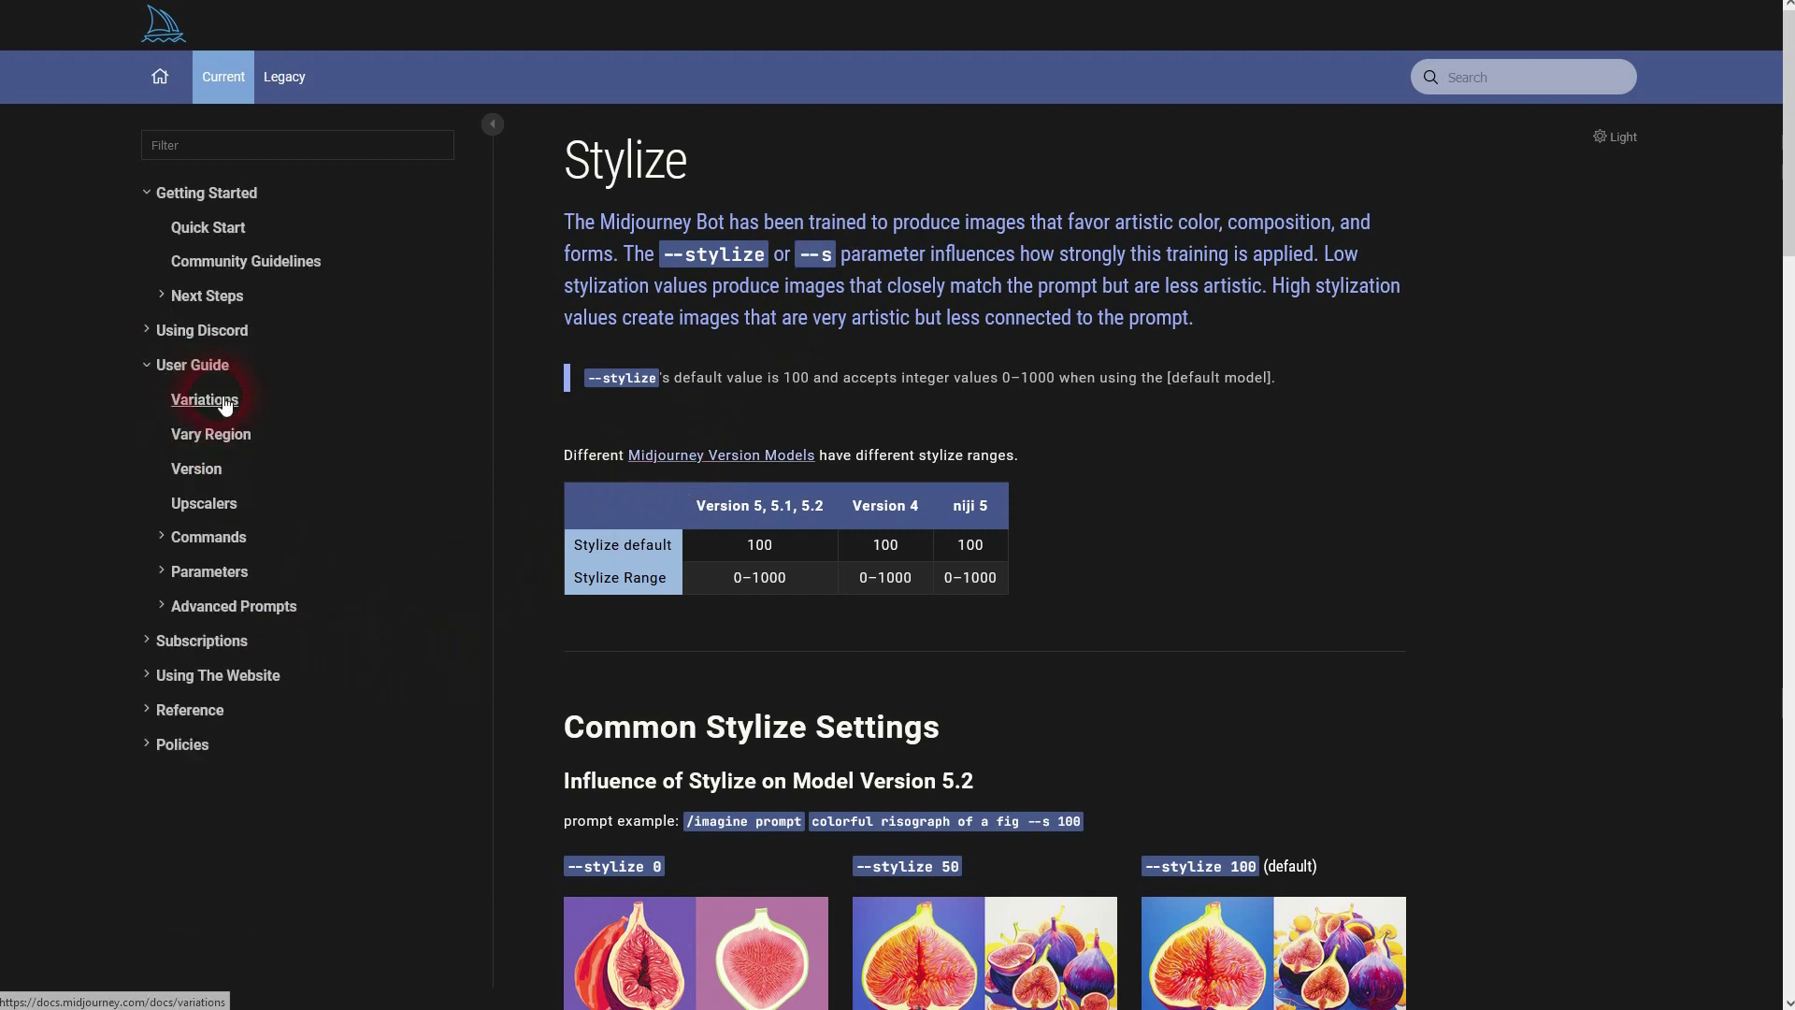
pyautogui.click(212, 572)
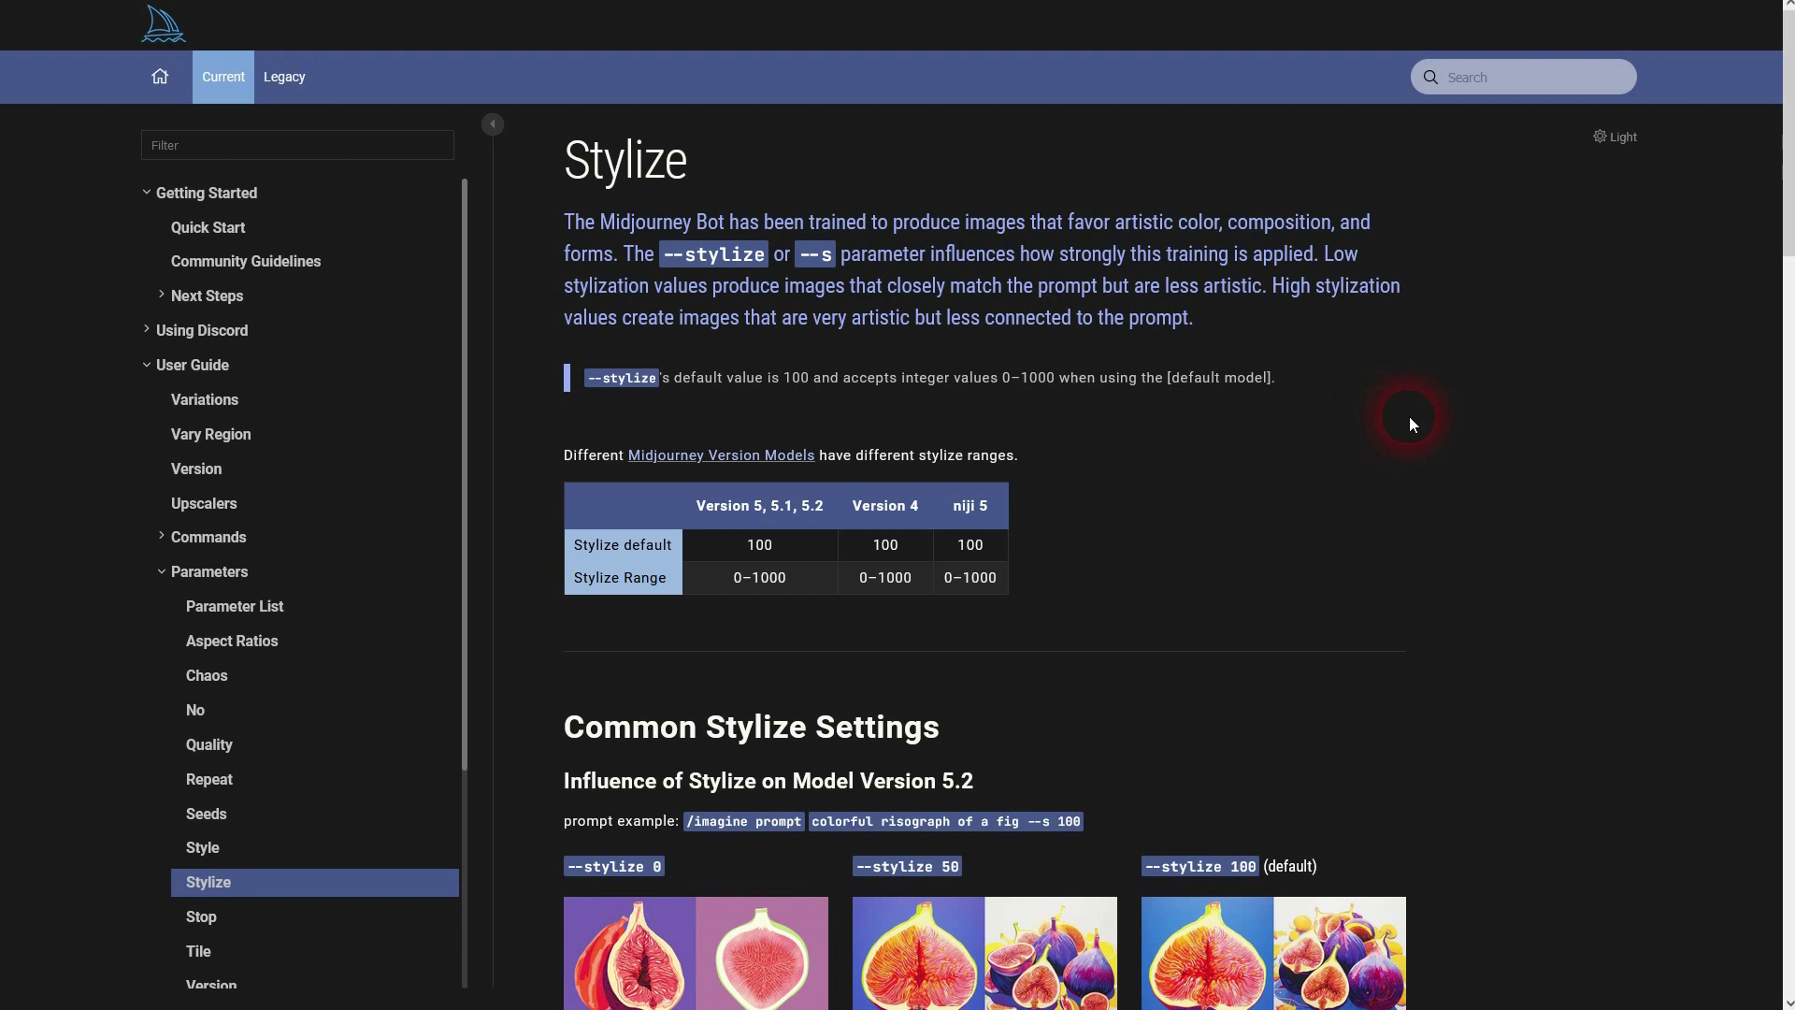
# Highlight the Version 5, 5.1, 5.2 column and its 0–1000 stylize range
pyautogui.scroll(-2, 1410, 417)
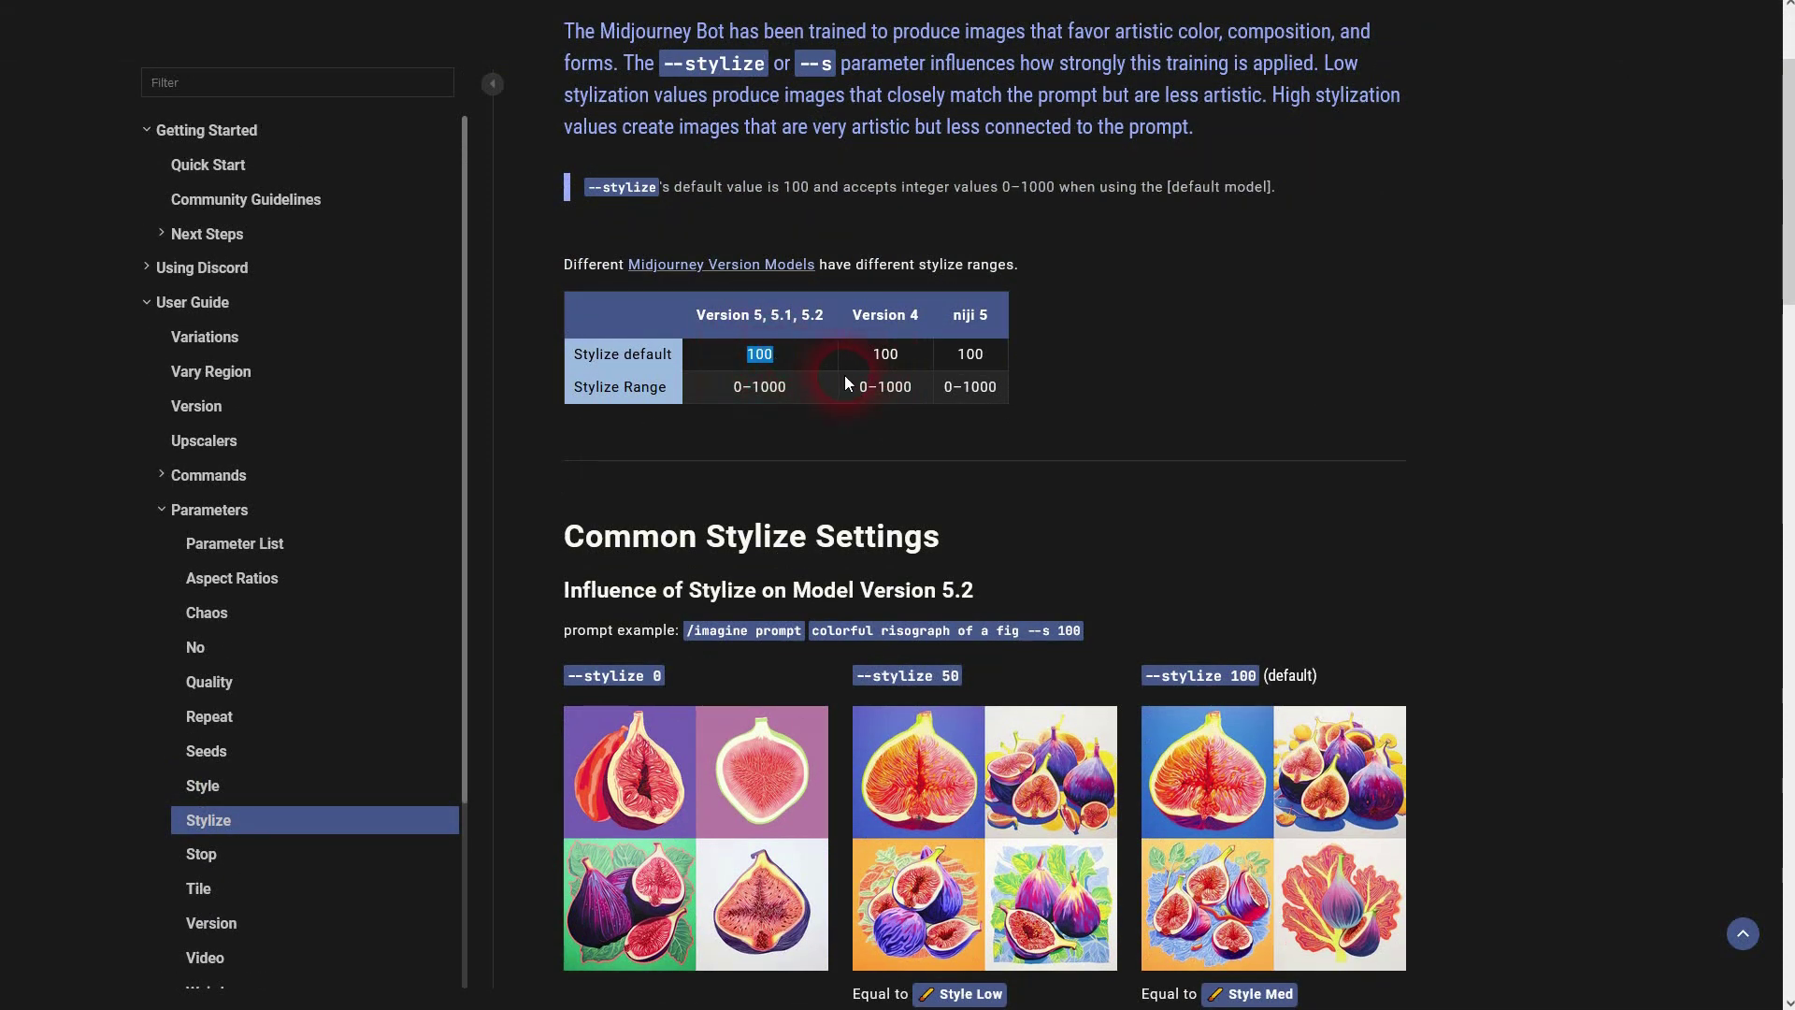
pyautogui.moveTo(696, 315); pyautogui.dragTo(825, 315)
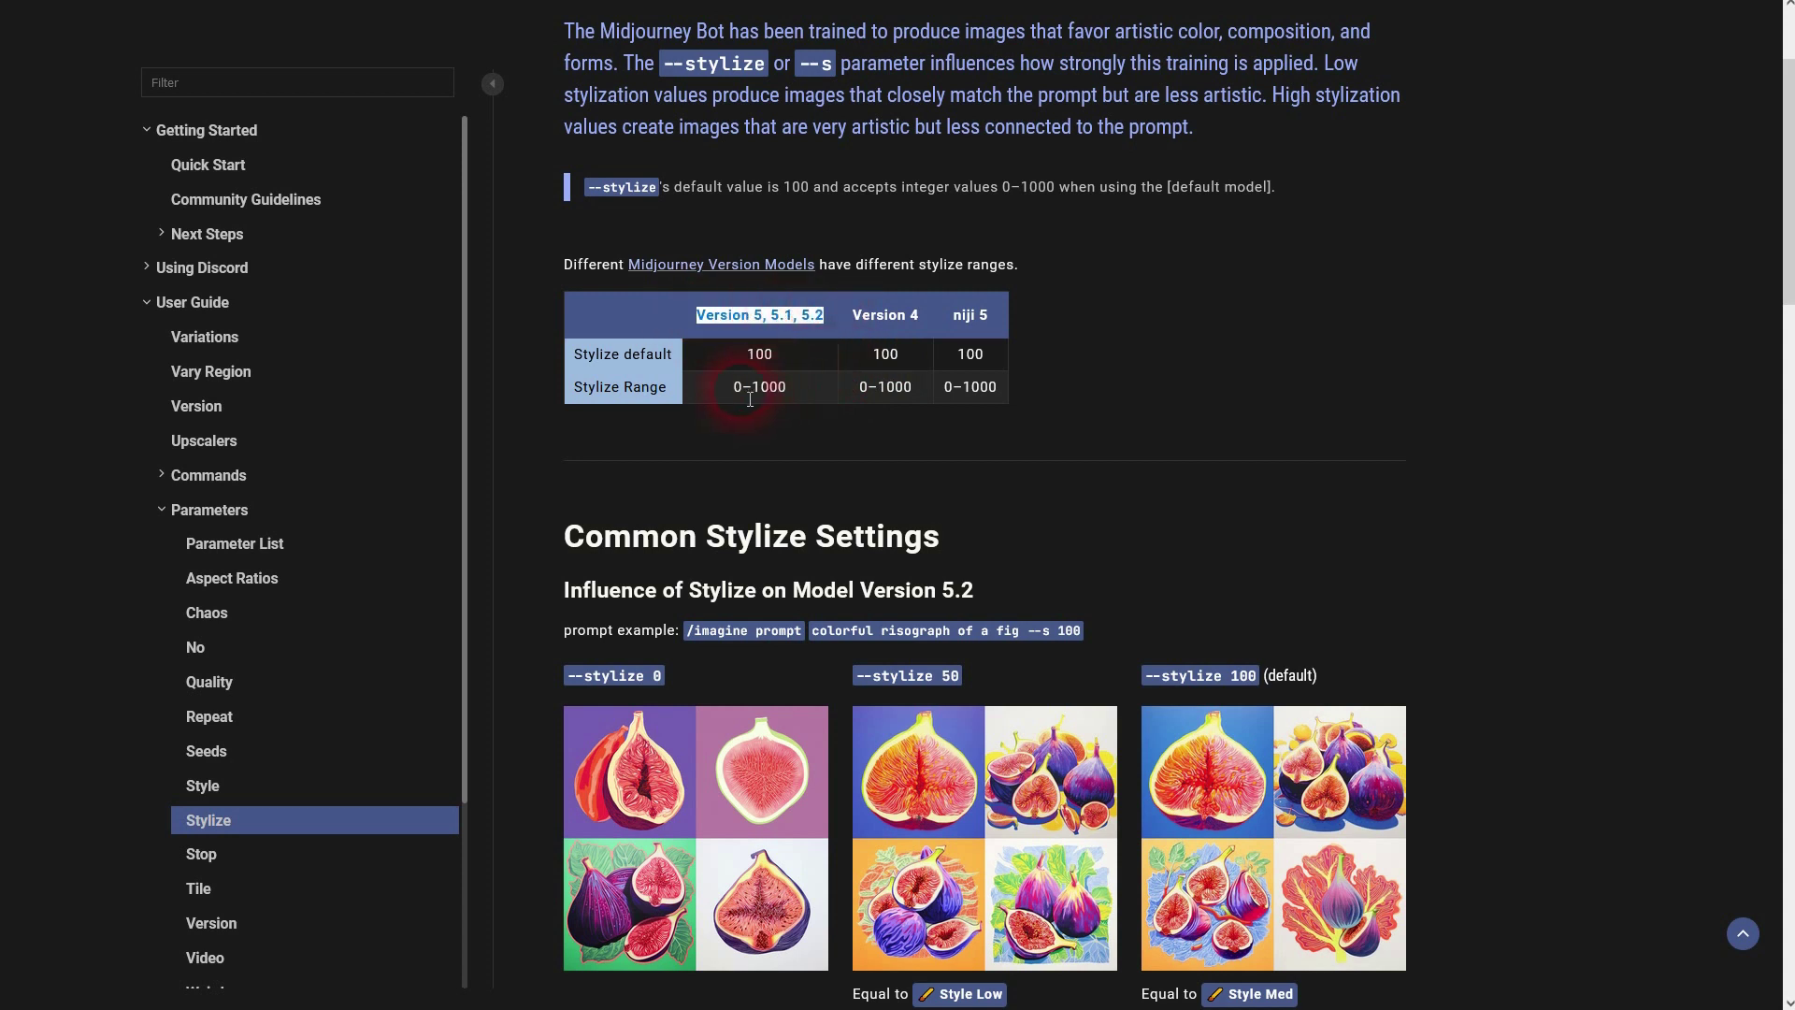
pyautogui.moveTo(733, 397); pyautogui.dragTo(784, 399)
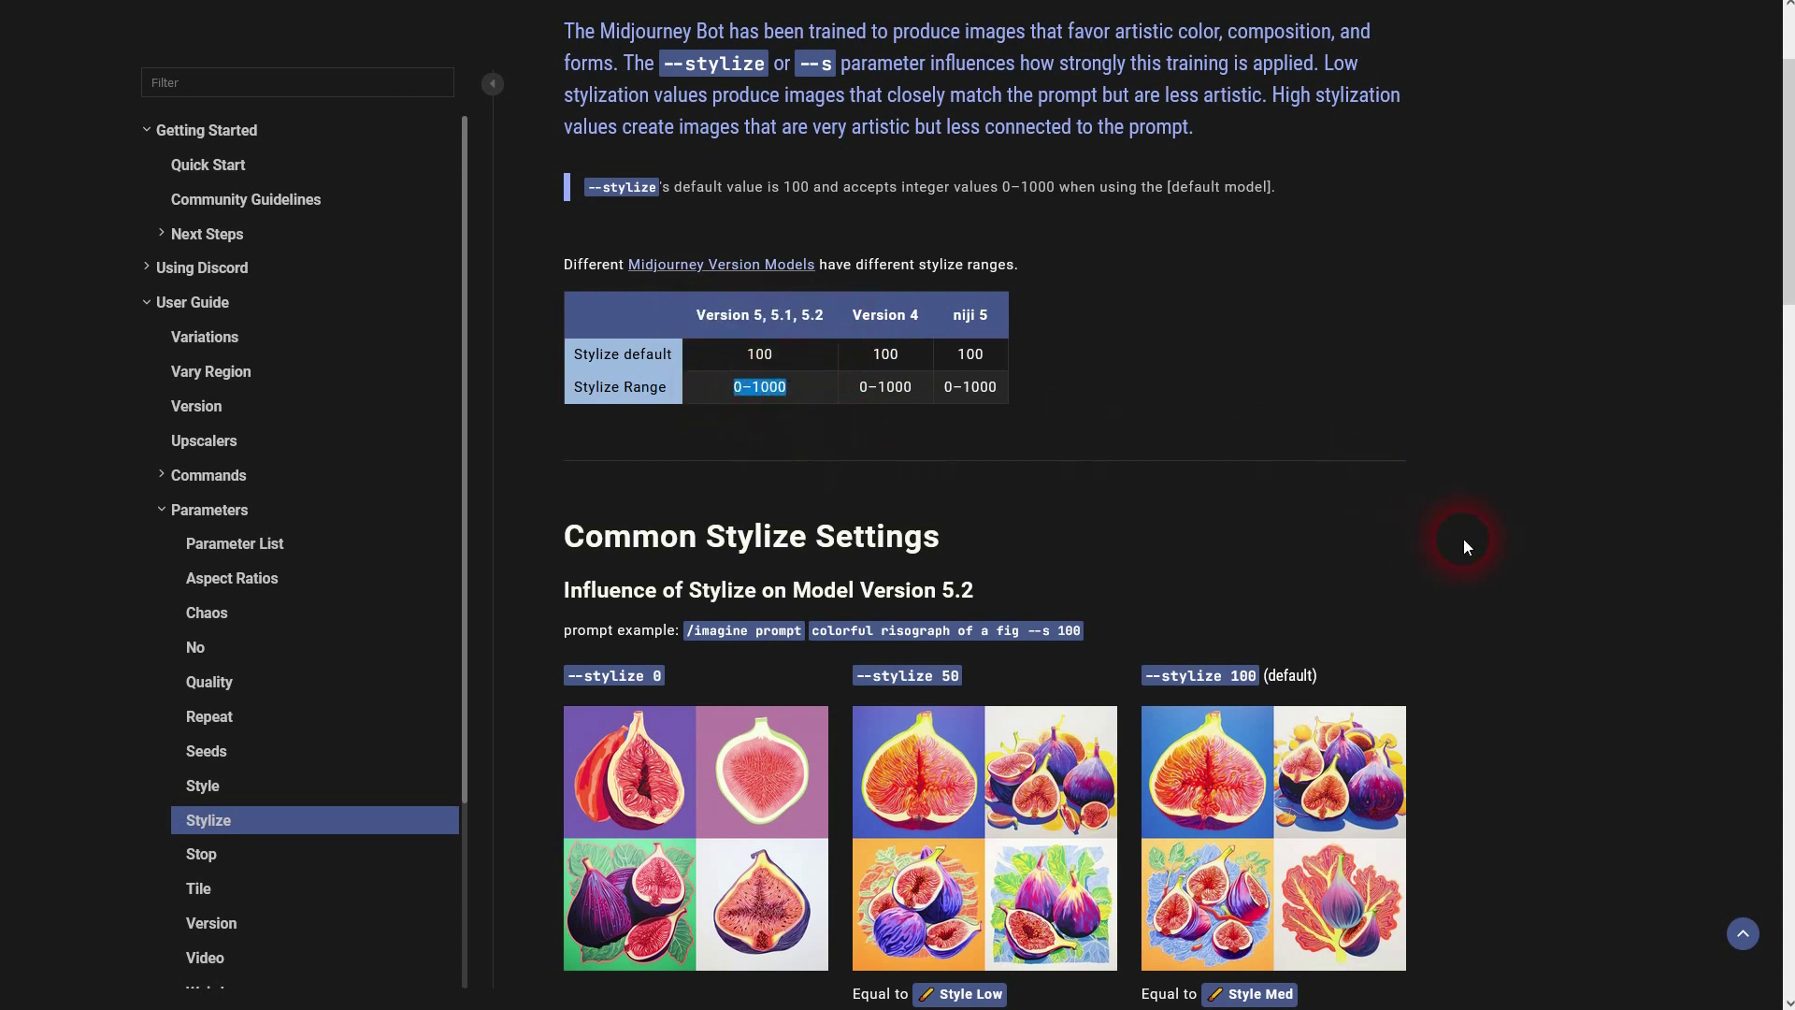
pyautogui.scroll(-4, 1467, 545)
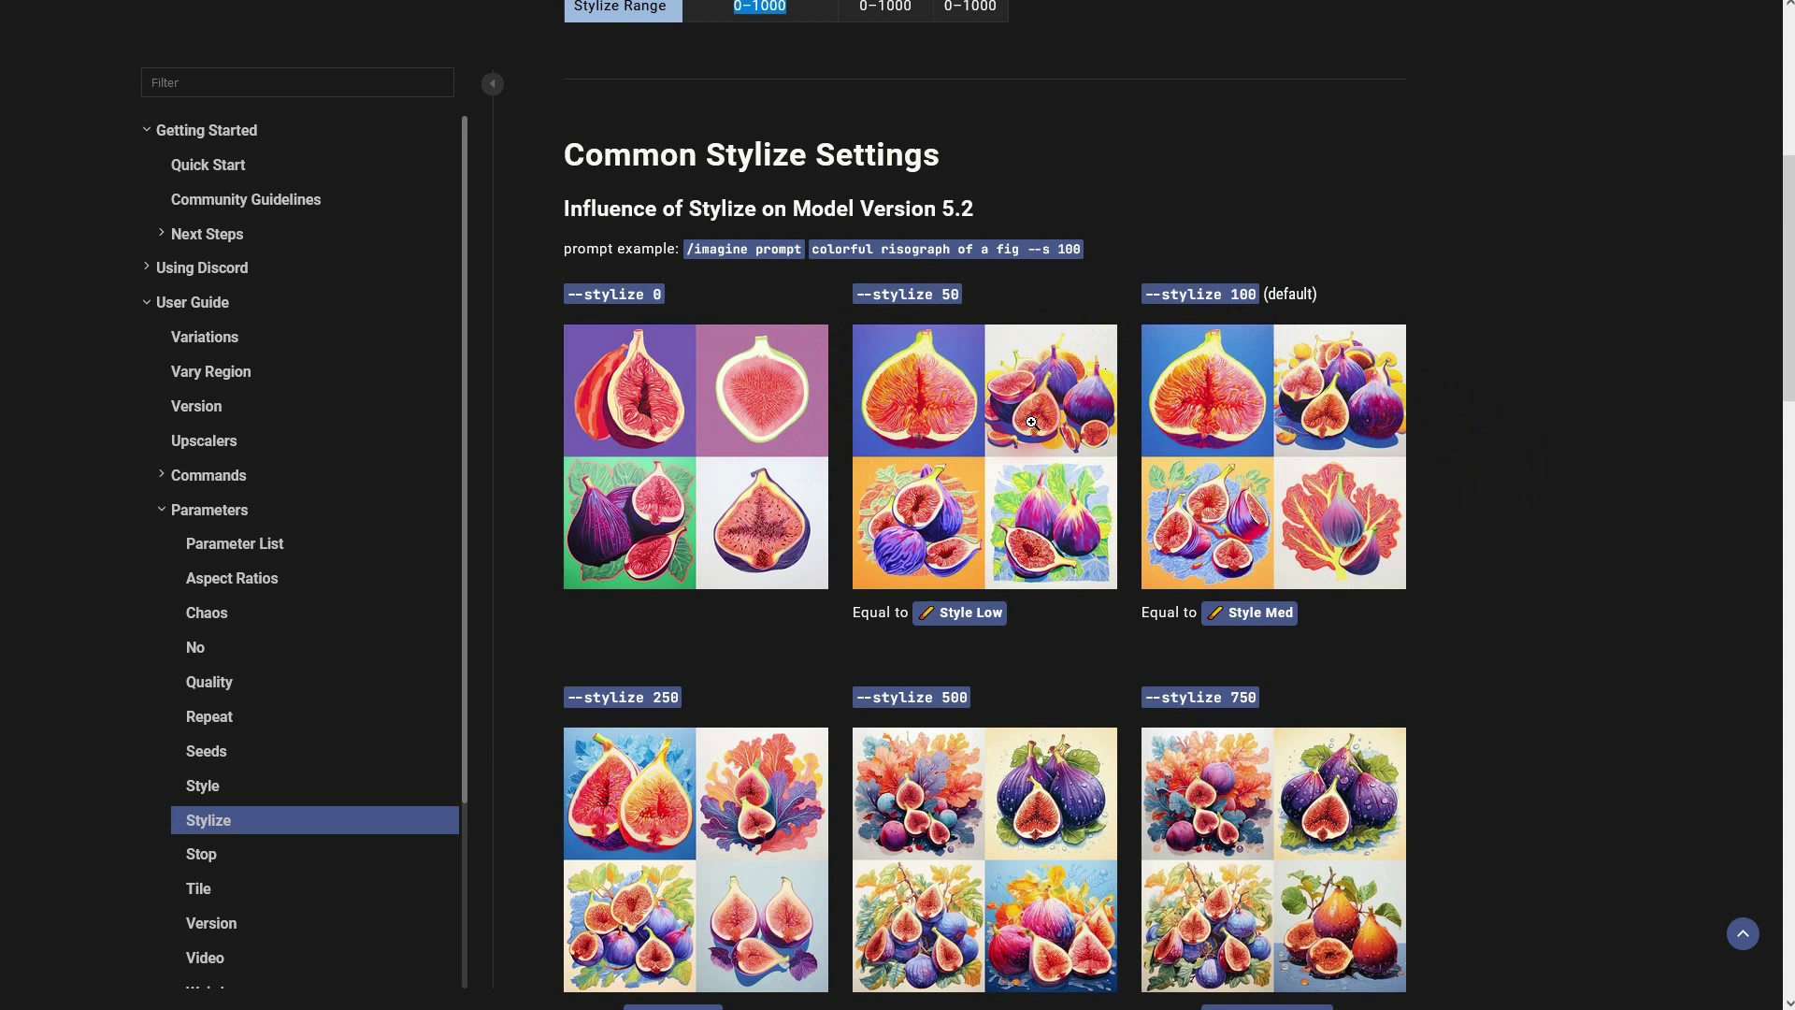
# Scroll through the example grids, highlighting the Model Version 5.2 note and --stylize 1000 --V 5.1 example
pyautogui.click(1113, 469)
pyautogui.scroll(-8, 1120, 471)
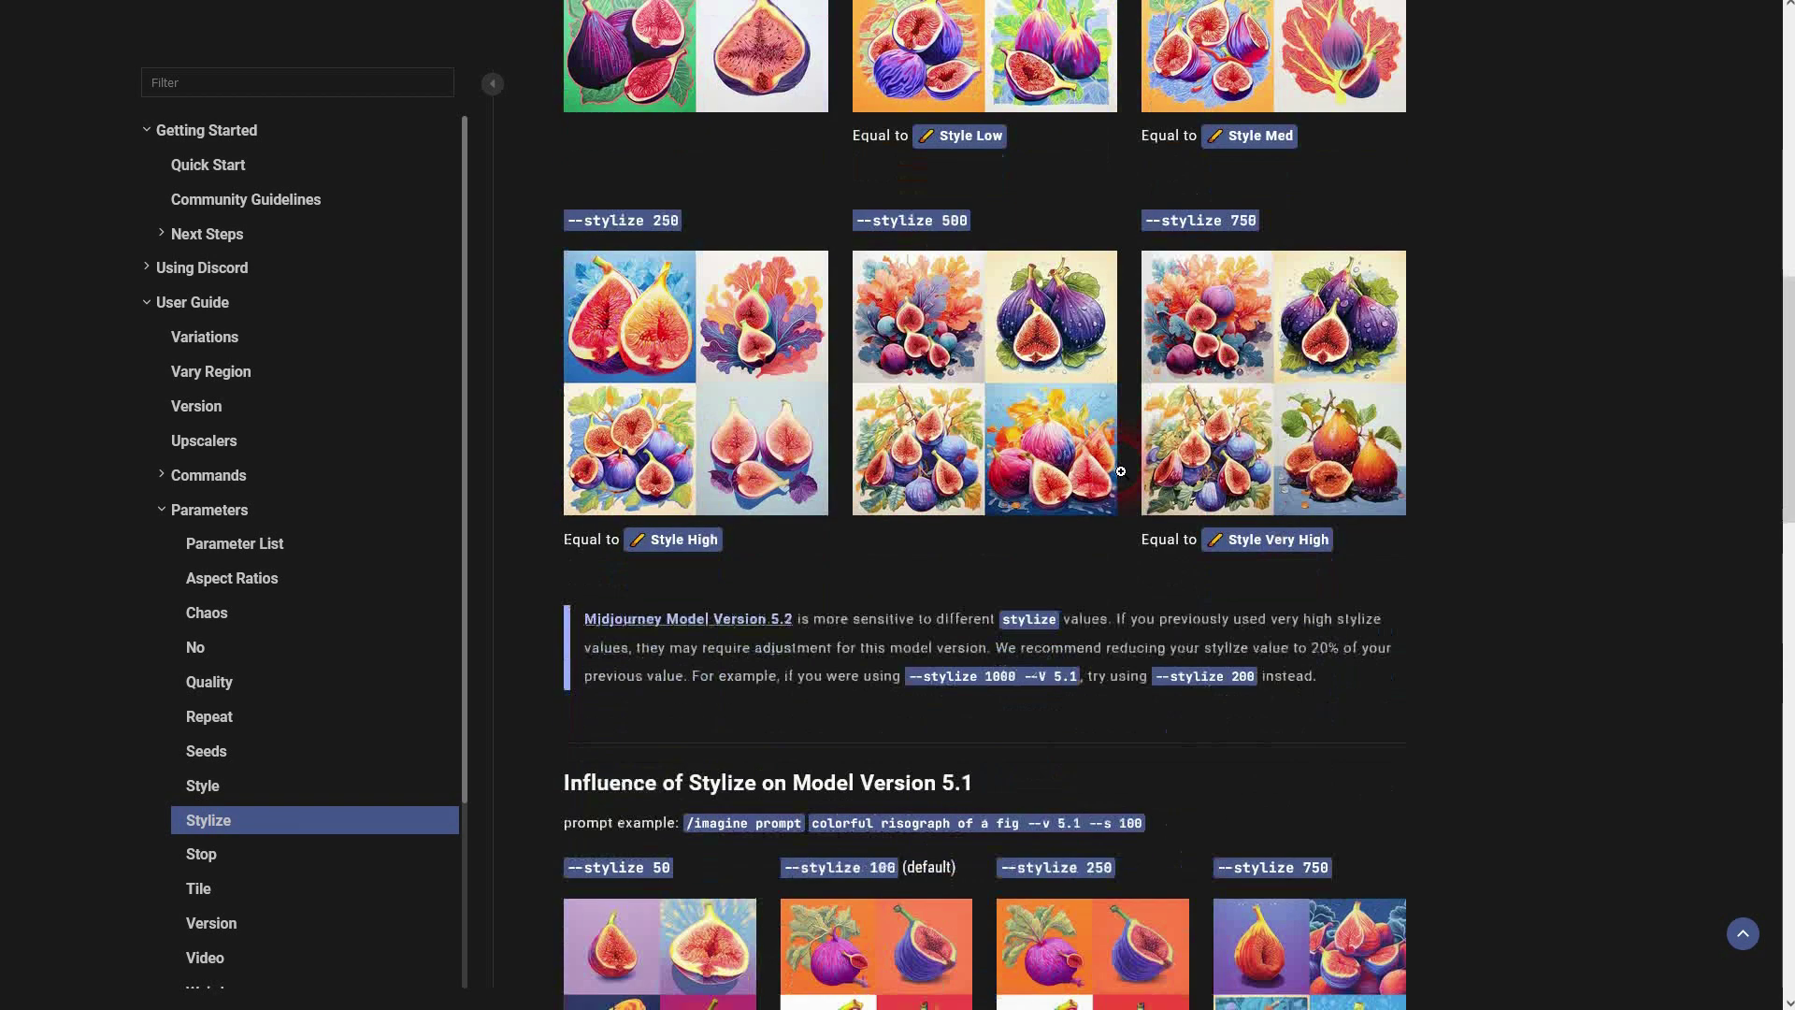
pyautogui.moveTo(1309, 399); pyautogui.dragTo(571, 339)
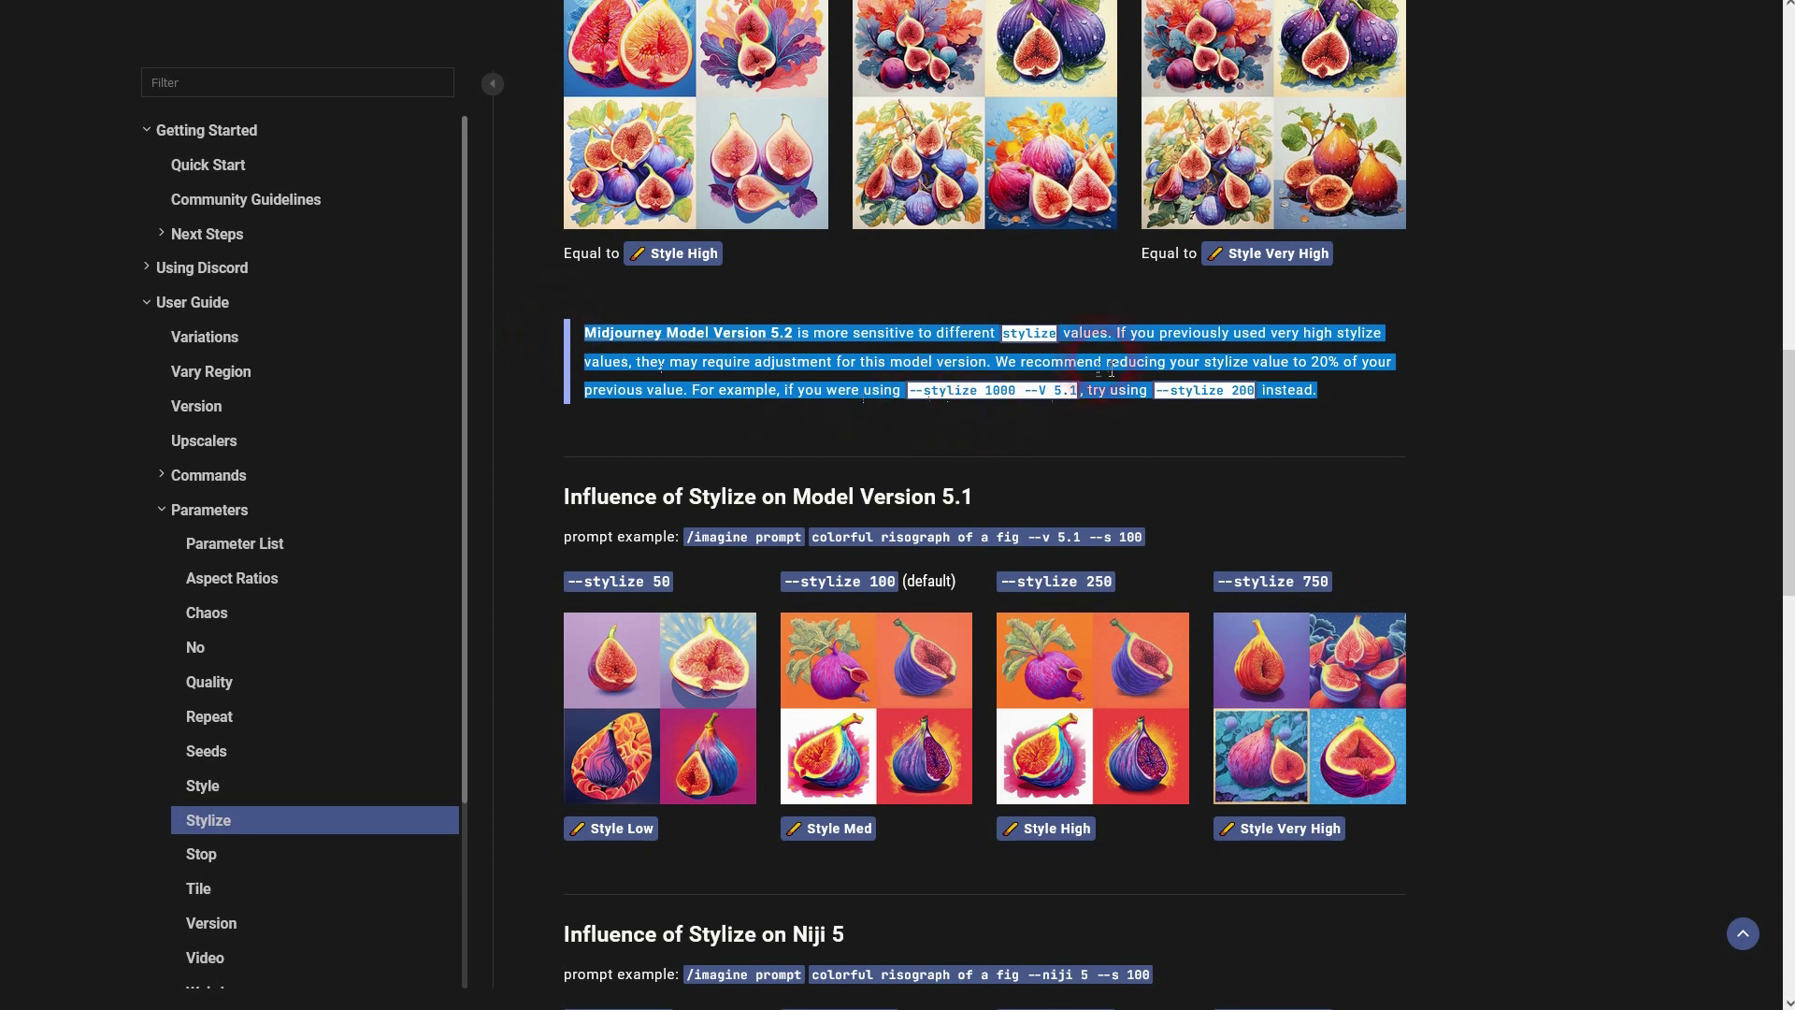
pyautogui.click(1075, 416)
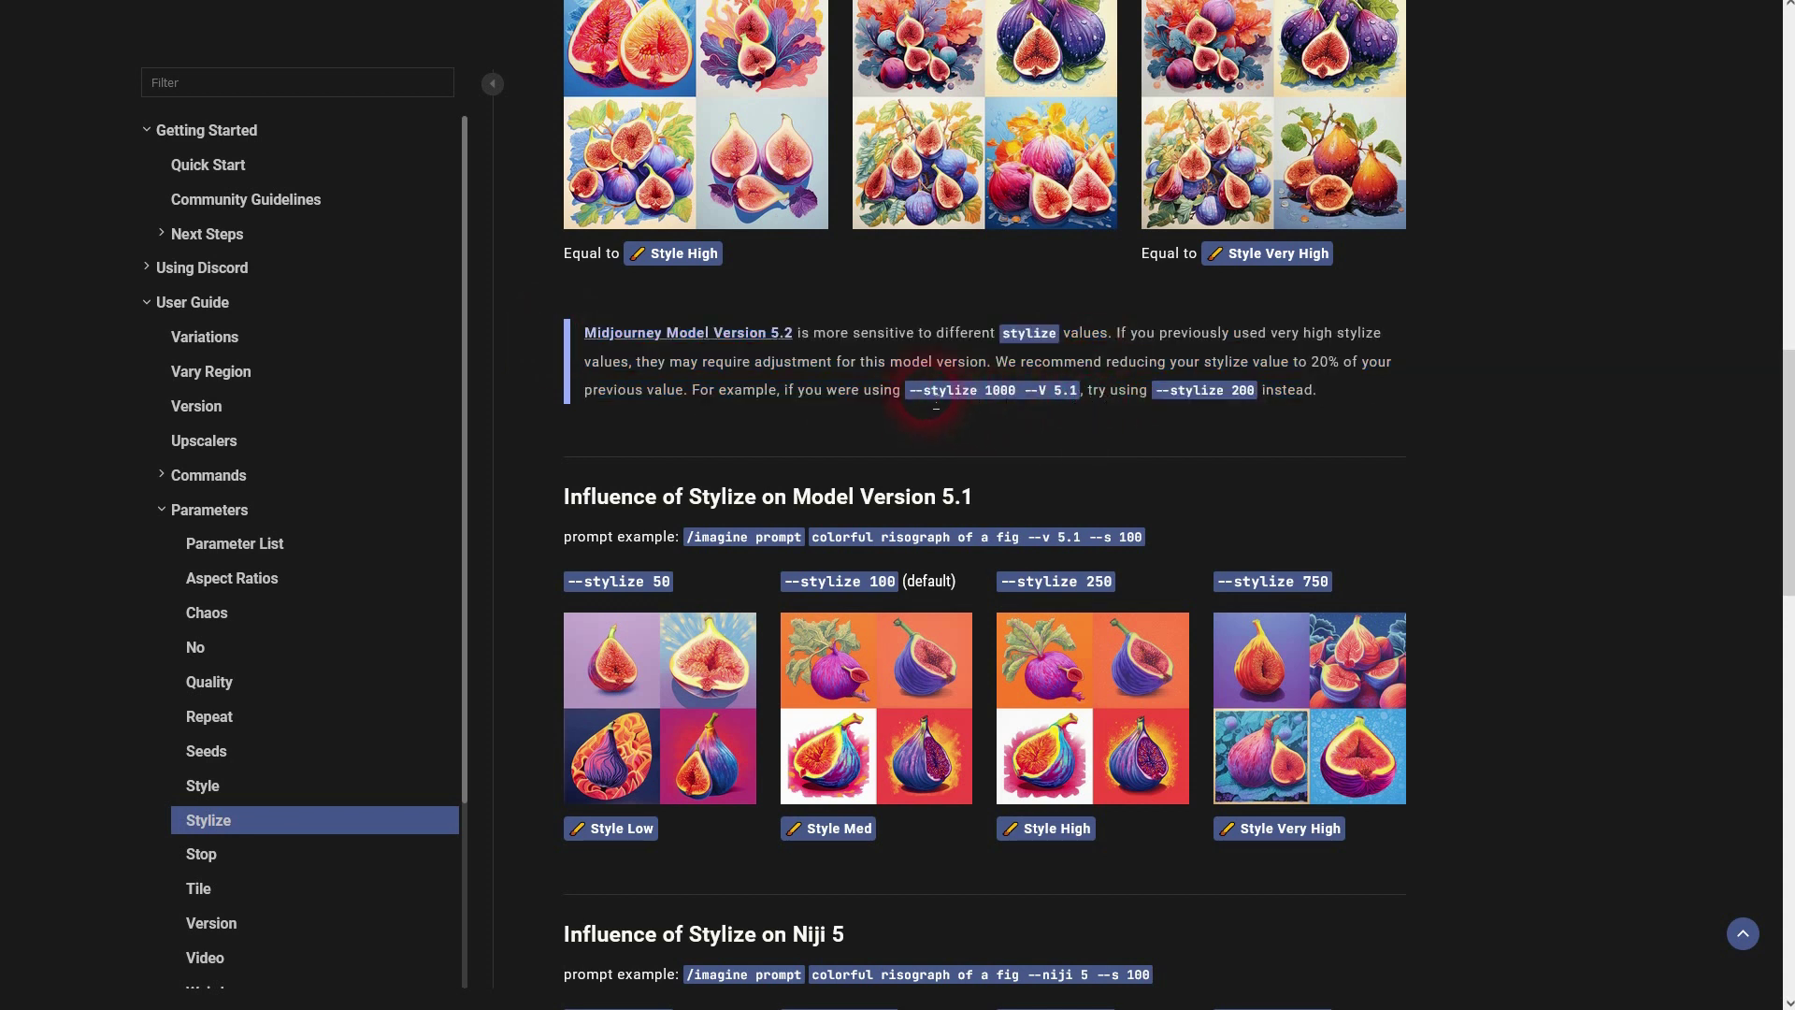
pyautogui.moveTo(927, 403); pyautogui.dragTo(1268, 396)
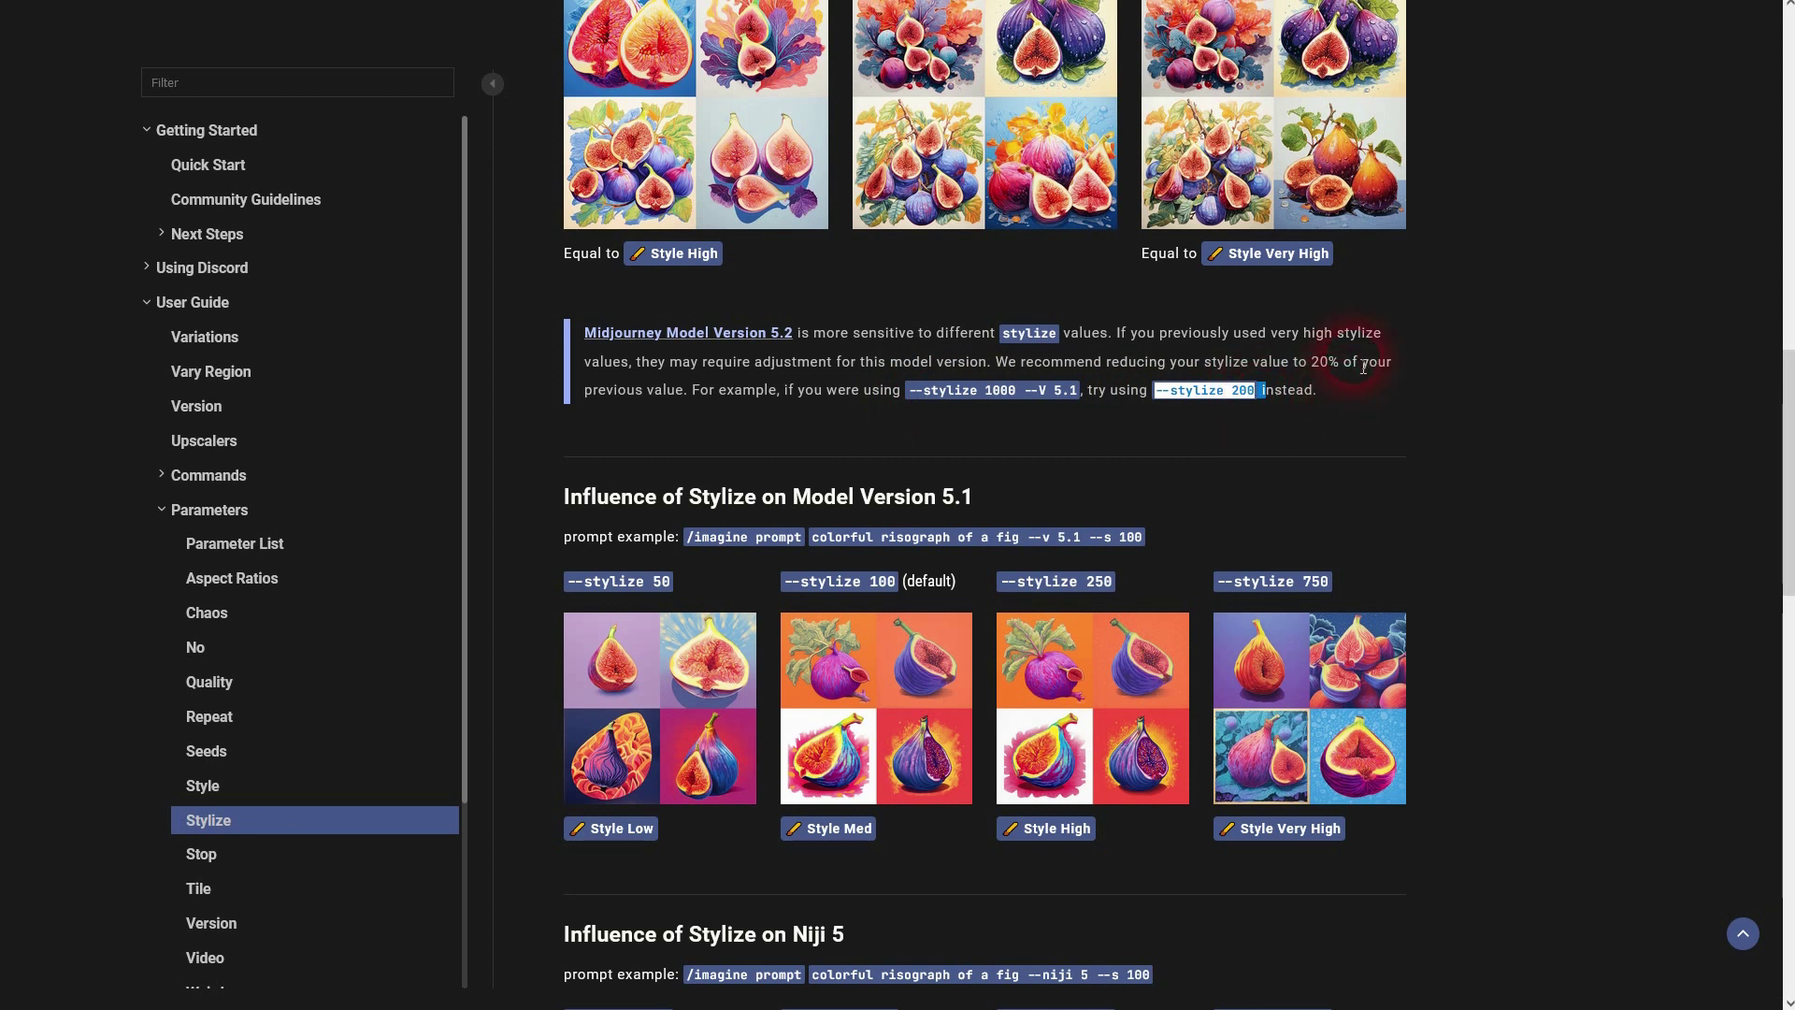
pyautogui.scroll(-7, 1411, 356)
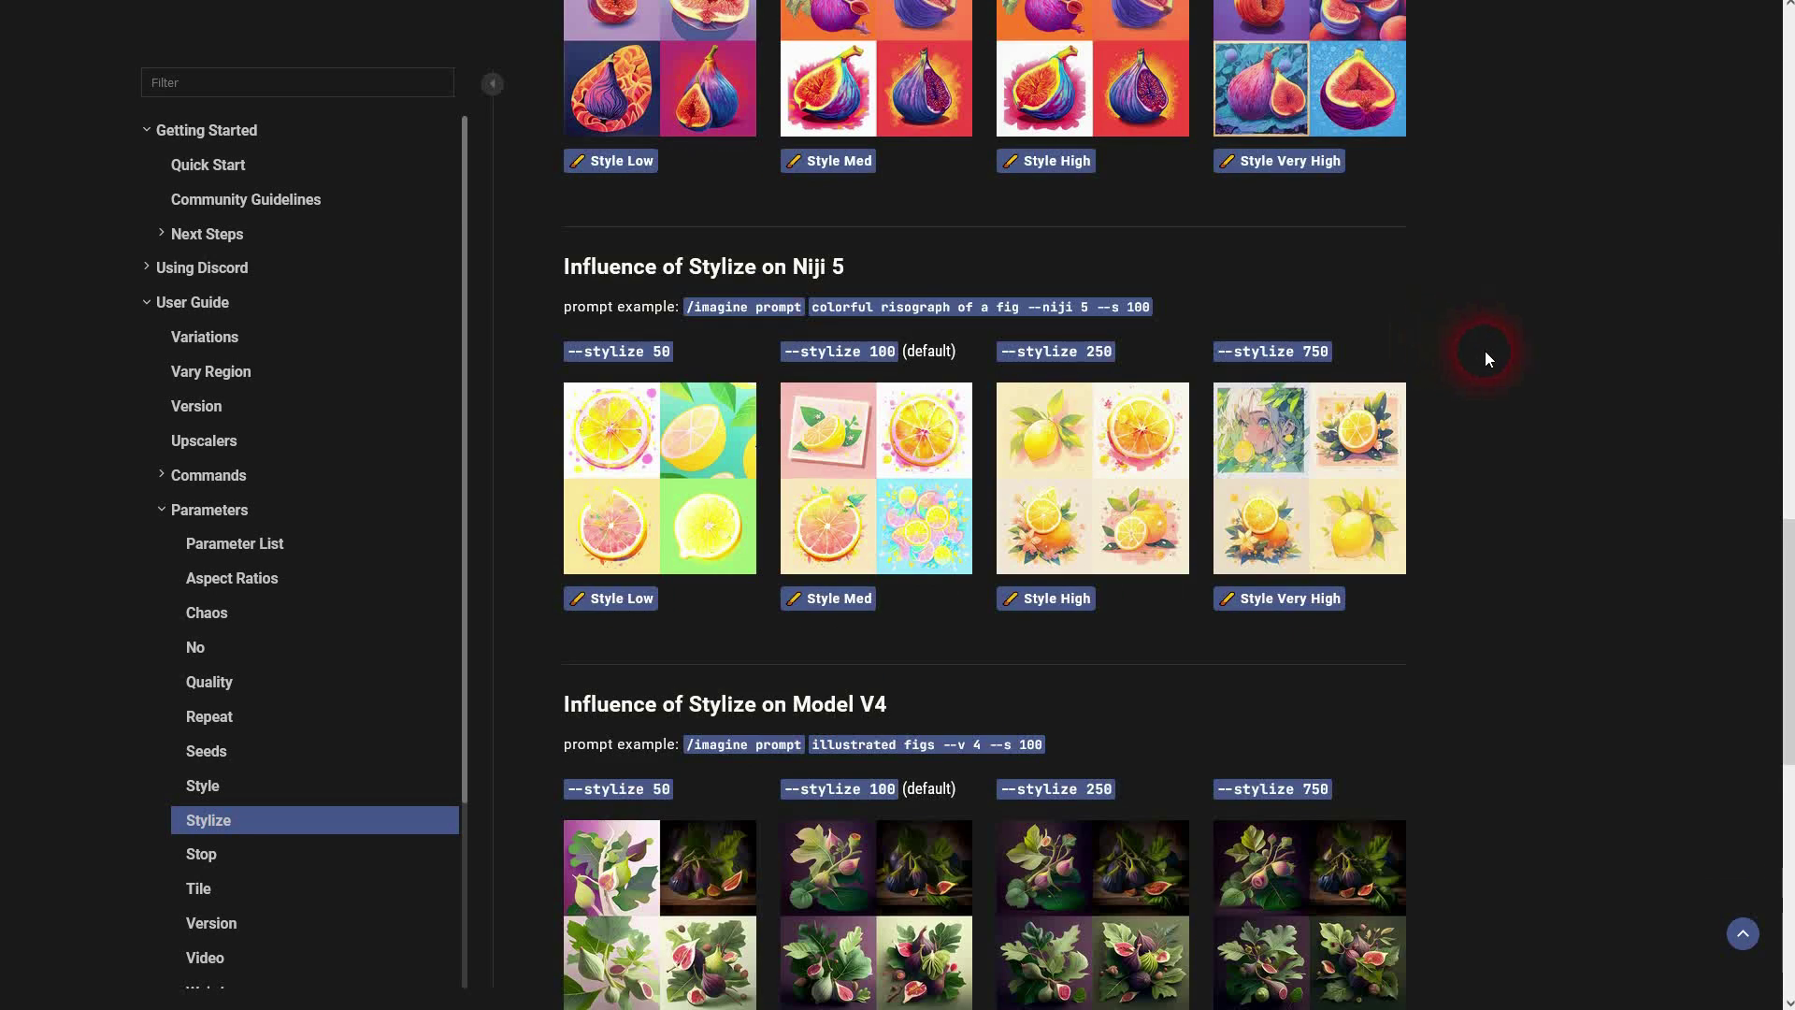
pyautogui.scroll(-4, 1084, 491)
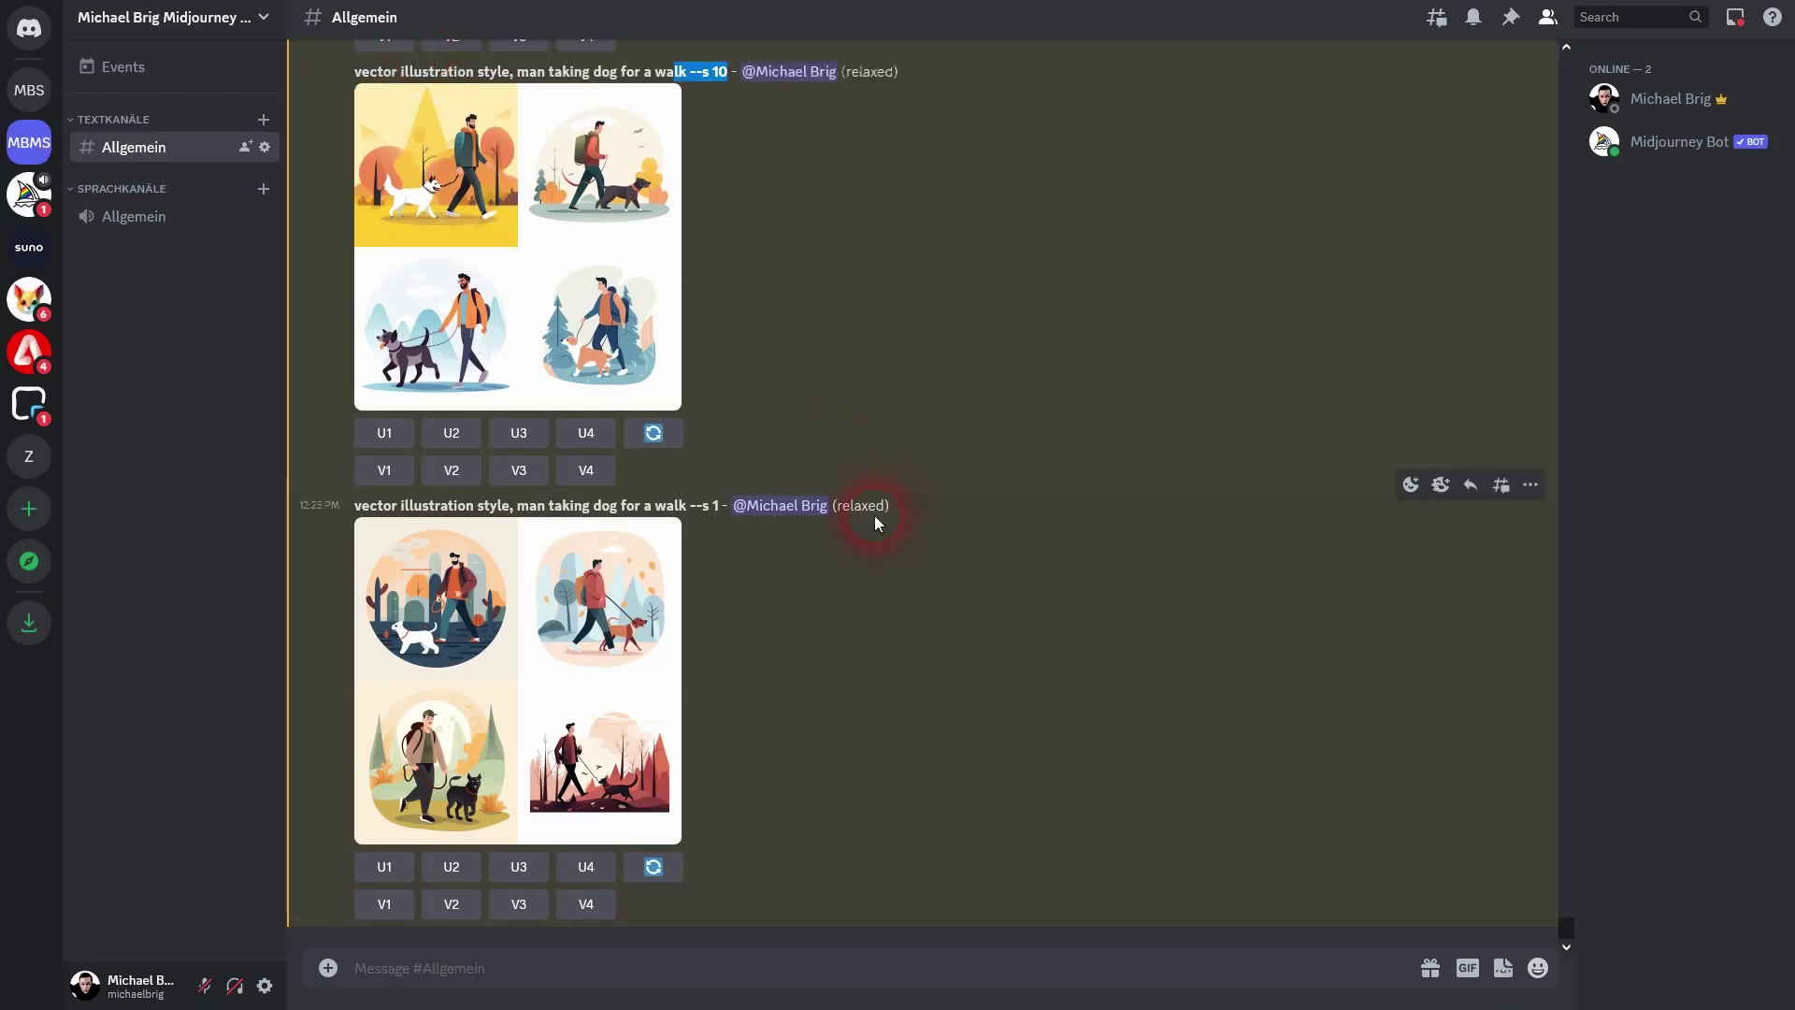
pyautogui.moveTo(680, 506); pyautogui.dragTo(720, 506)
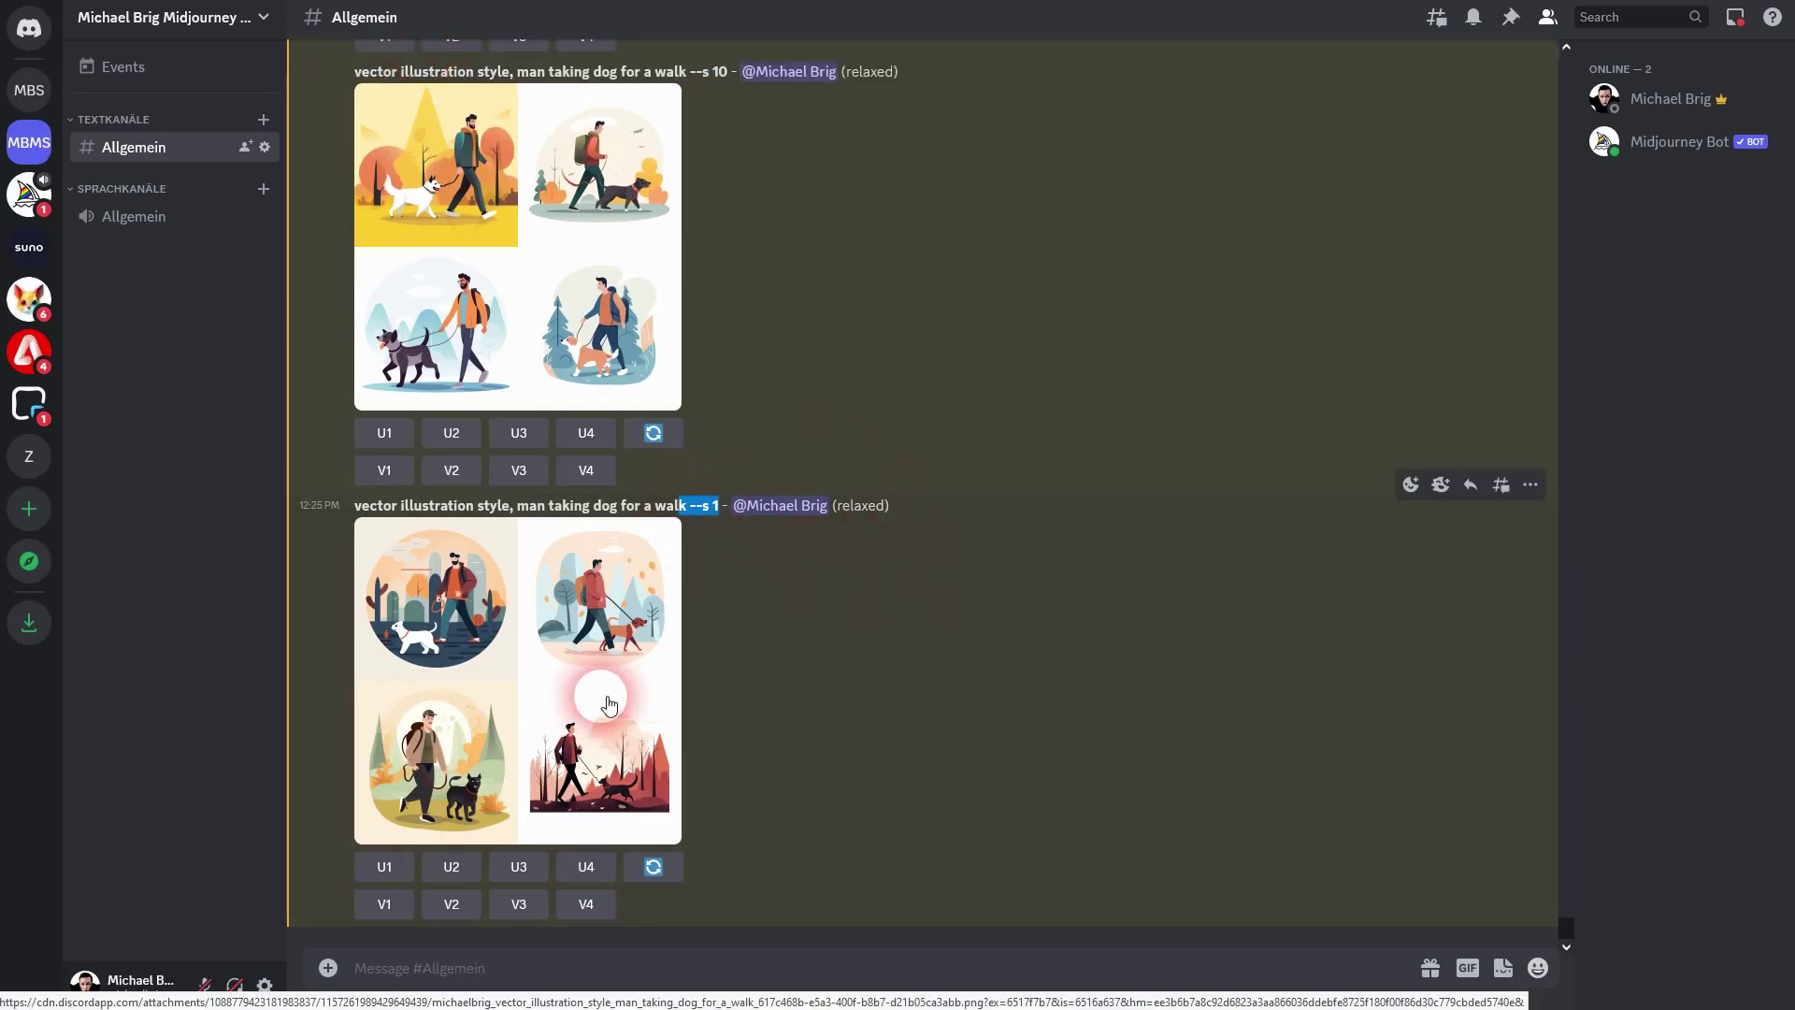
pyautogui.moveTo(703, 72); pyautogui.dragTo(728, 72)
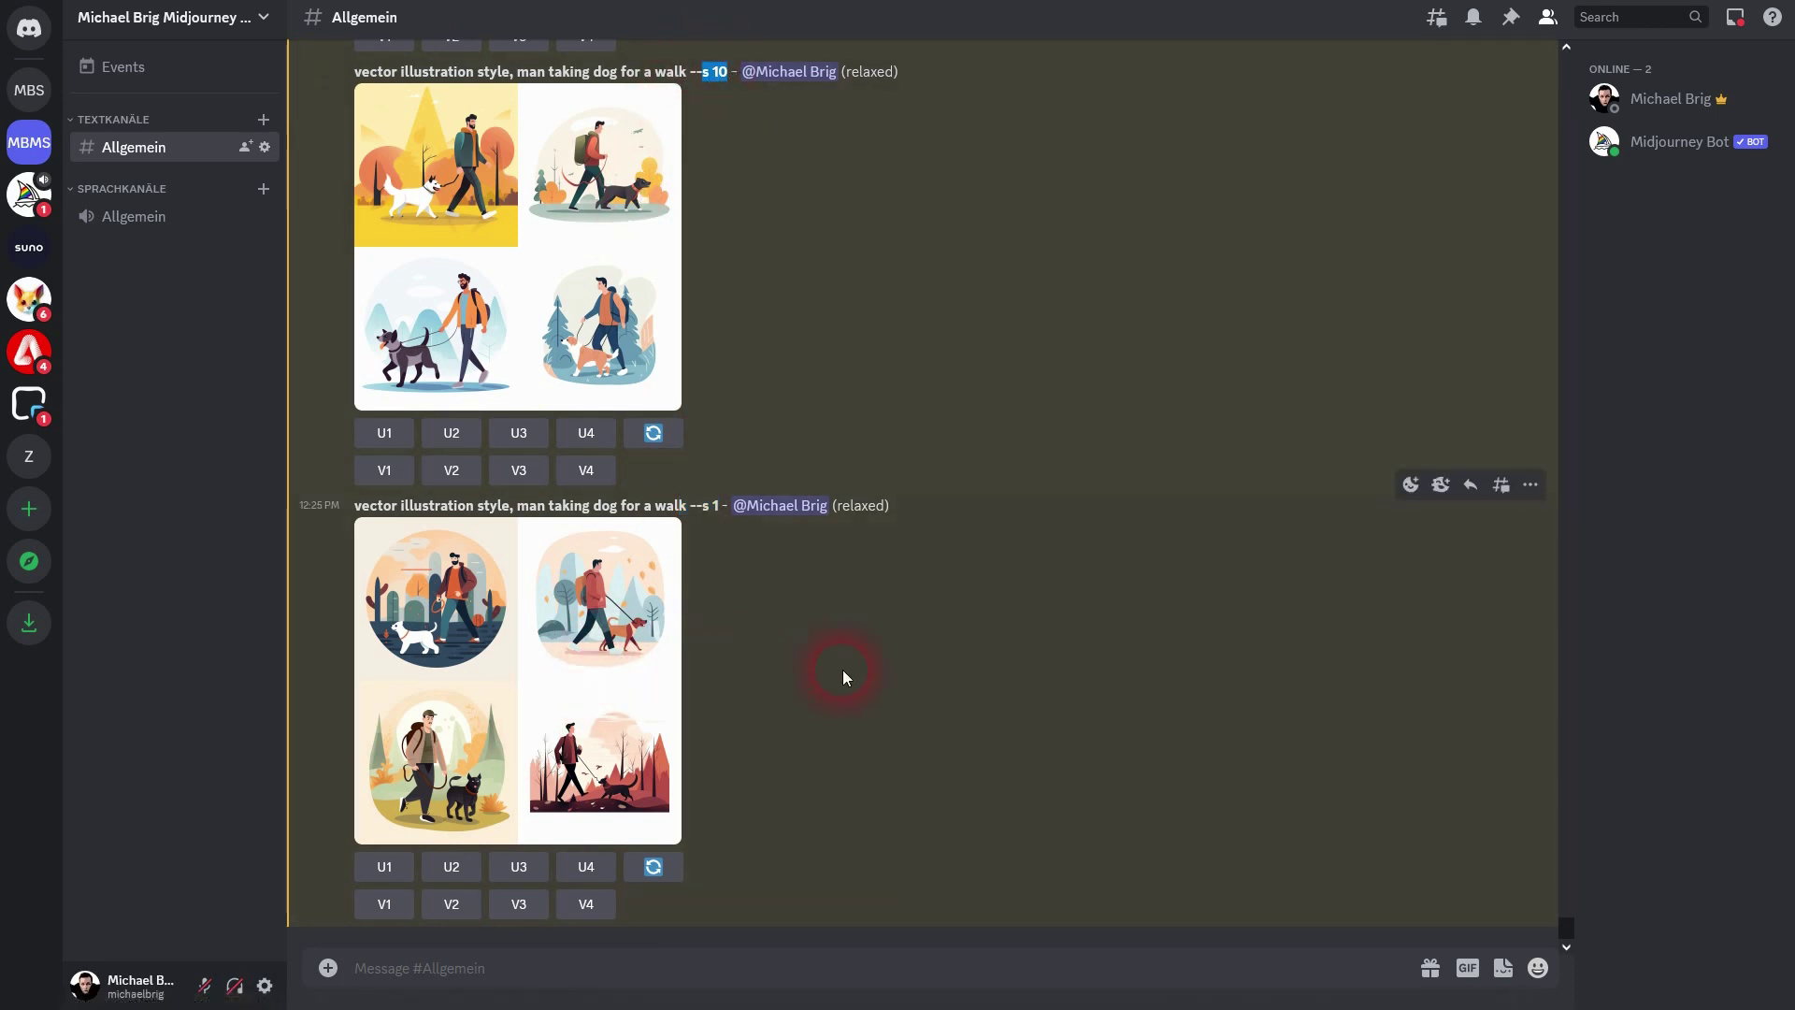
pyautogui.click(609, 621)
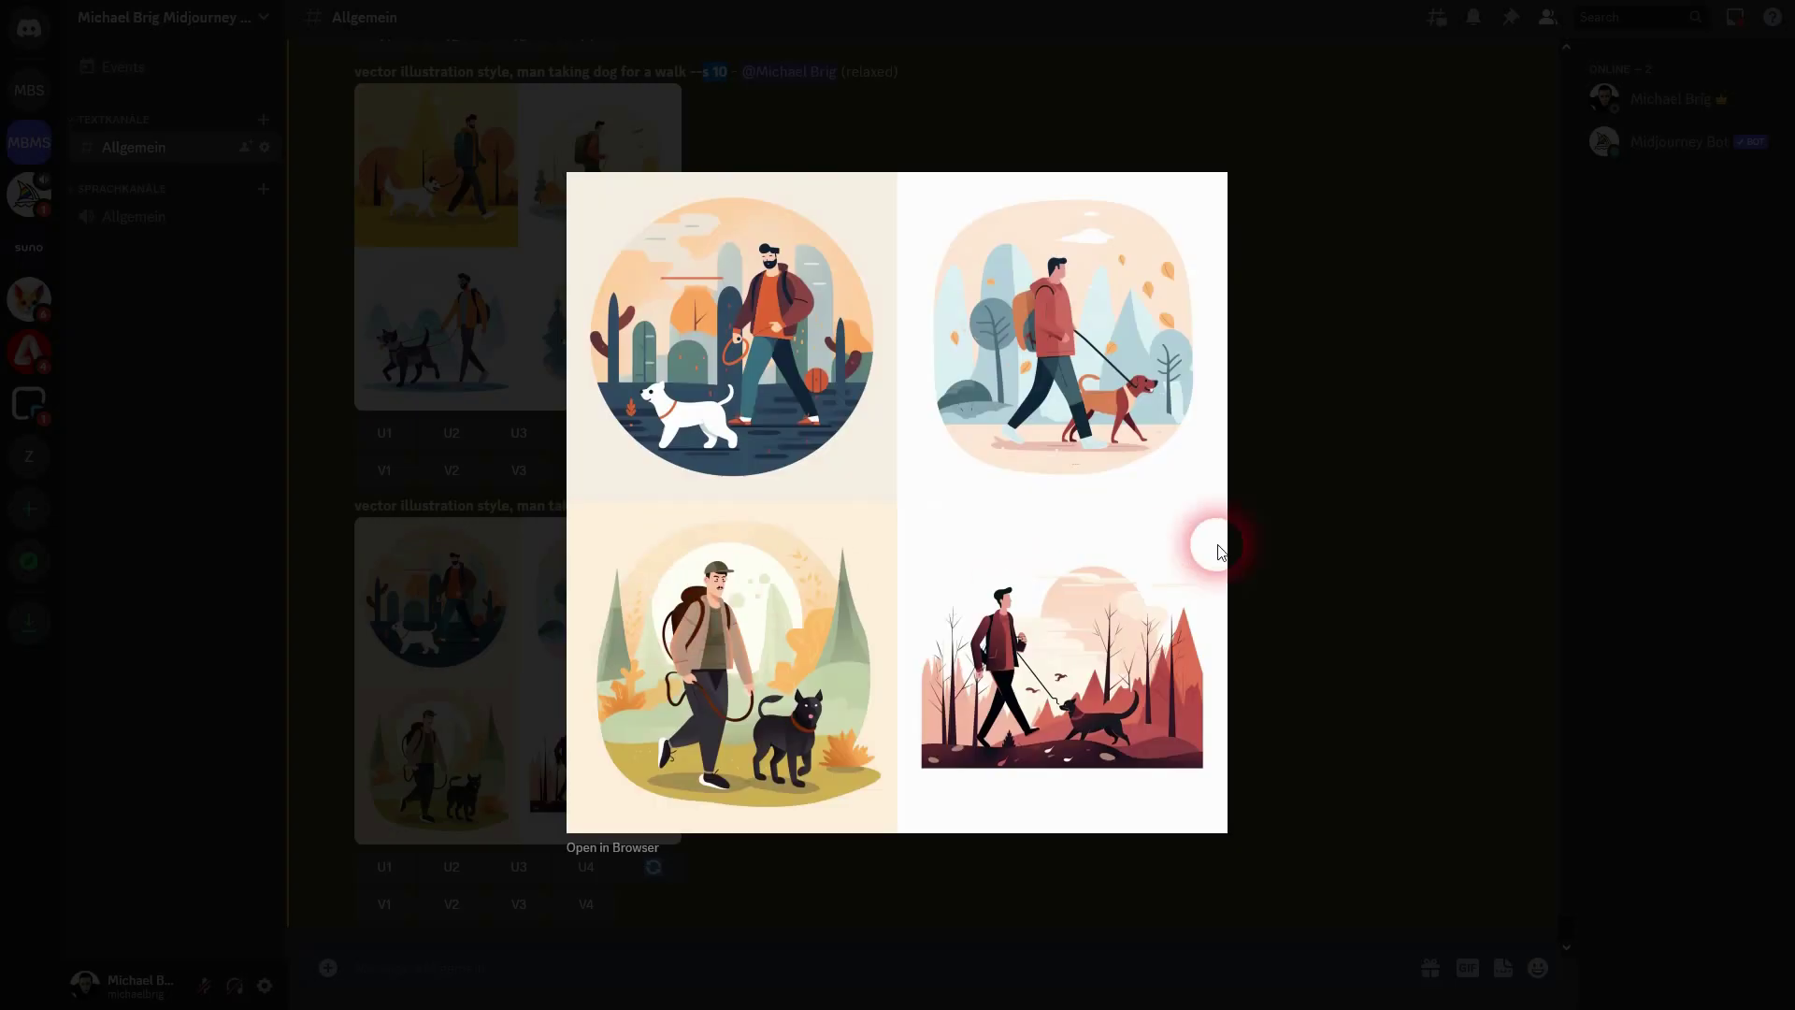
pyautogui.click(1330, 584)
pyautogui.click(1388, 552)
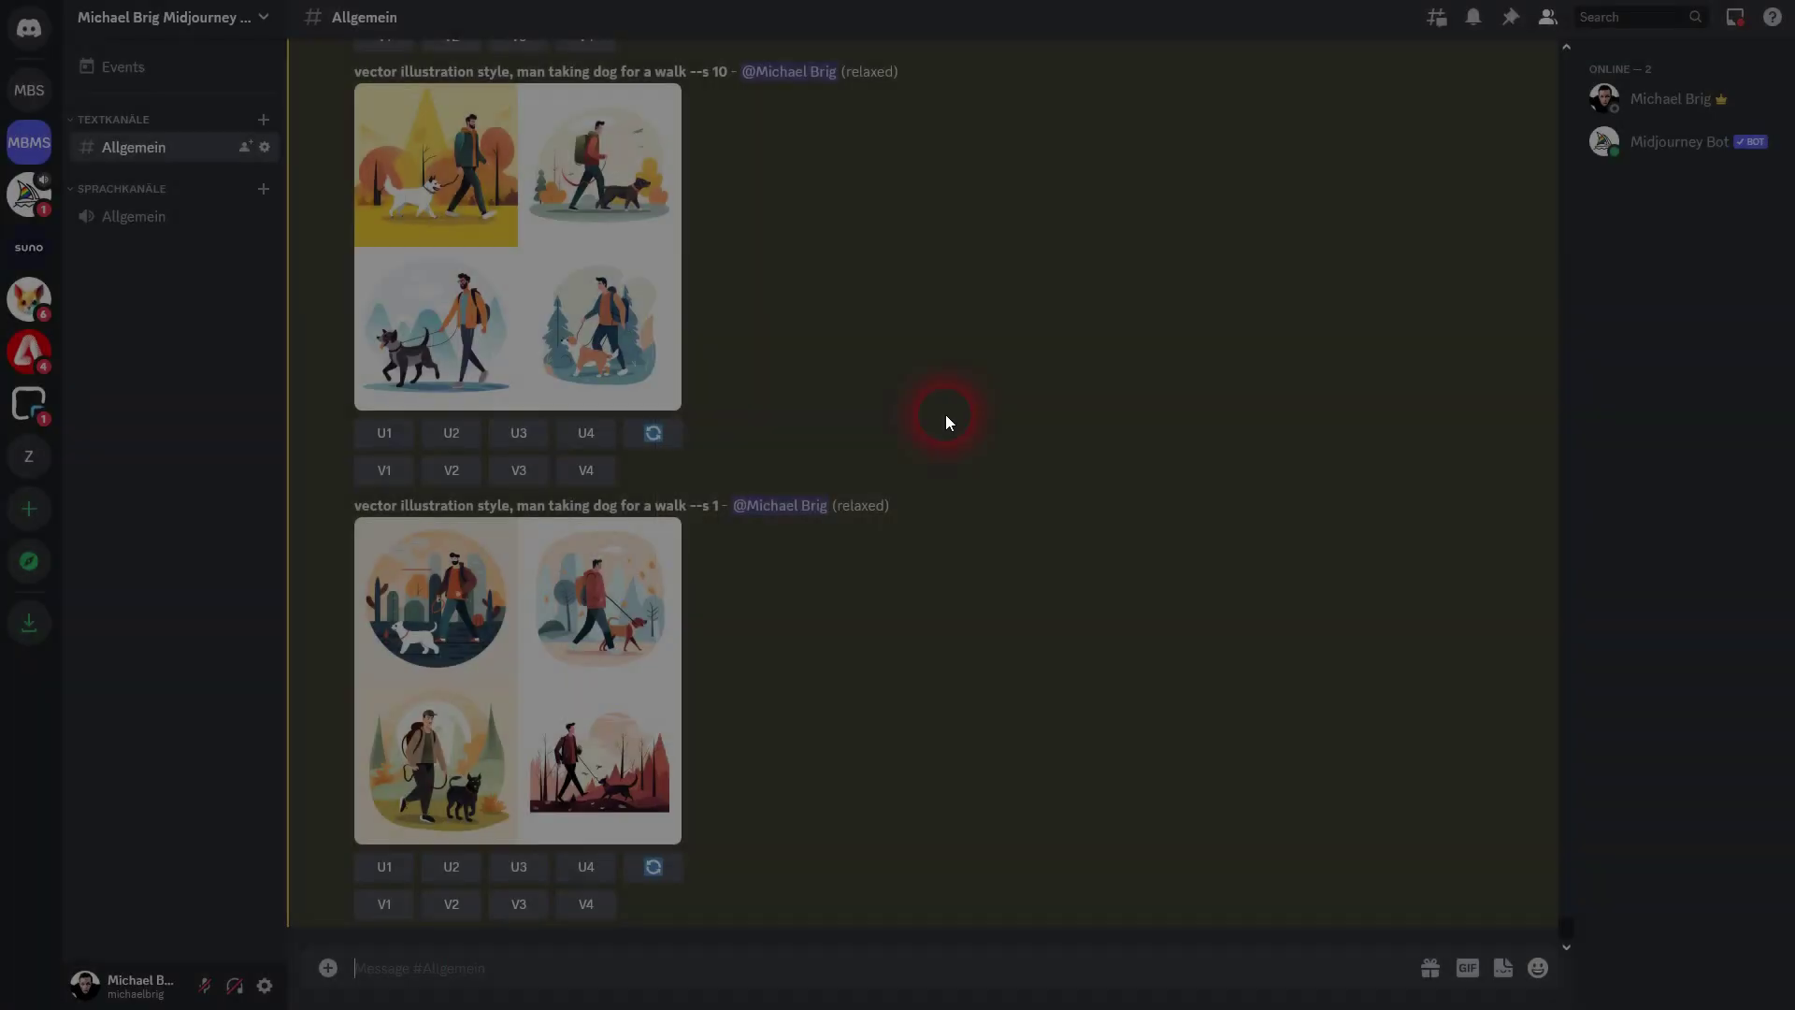
pyautogui.click(501, 255)
pyautogui.click(1355, 549)
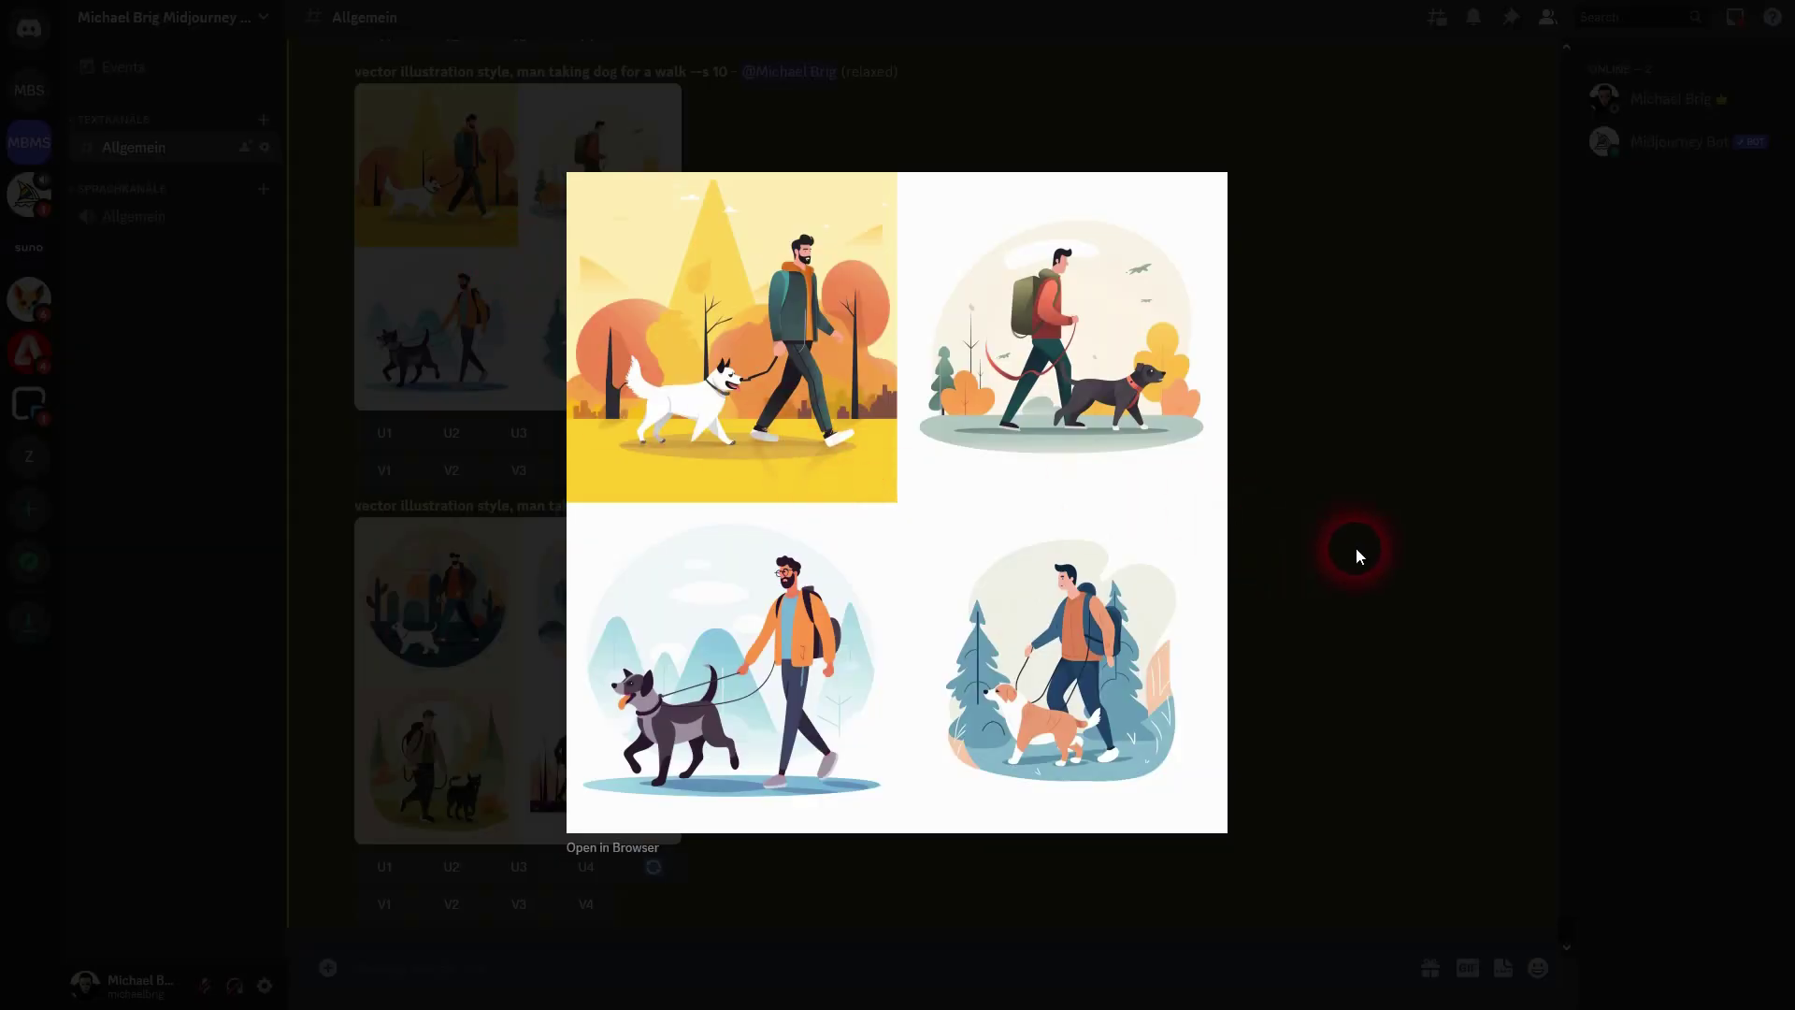
pyautogui.scroll(5, 896, 531)
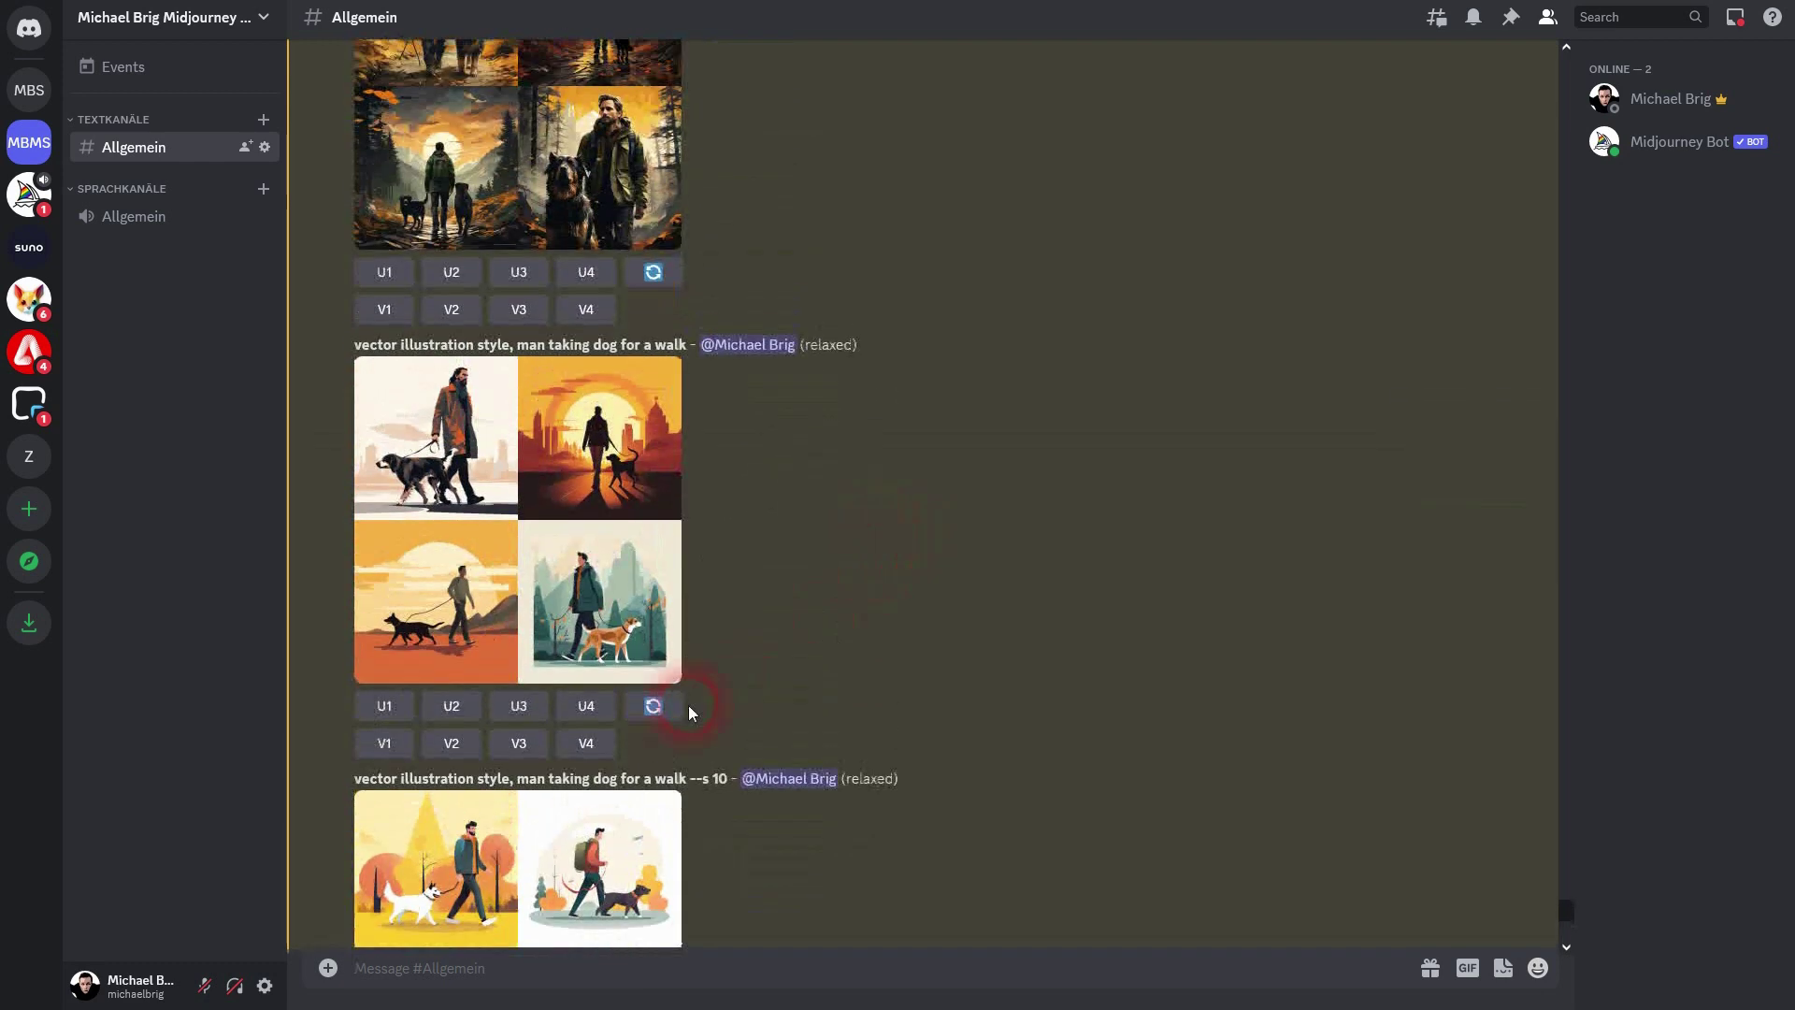
pyautogui.click(536, 545)
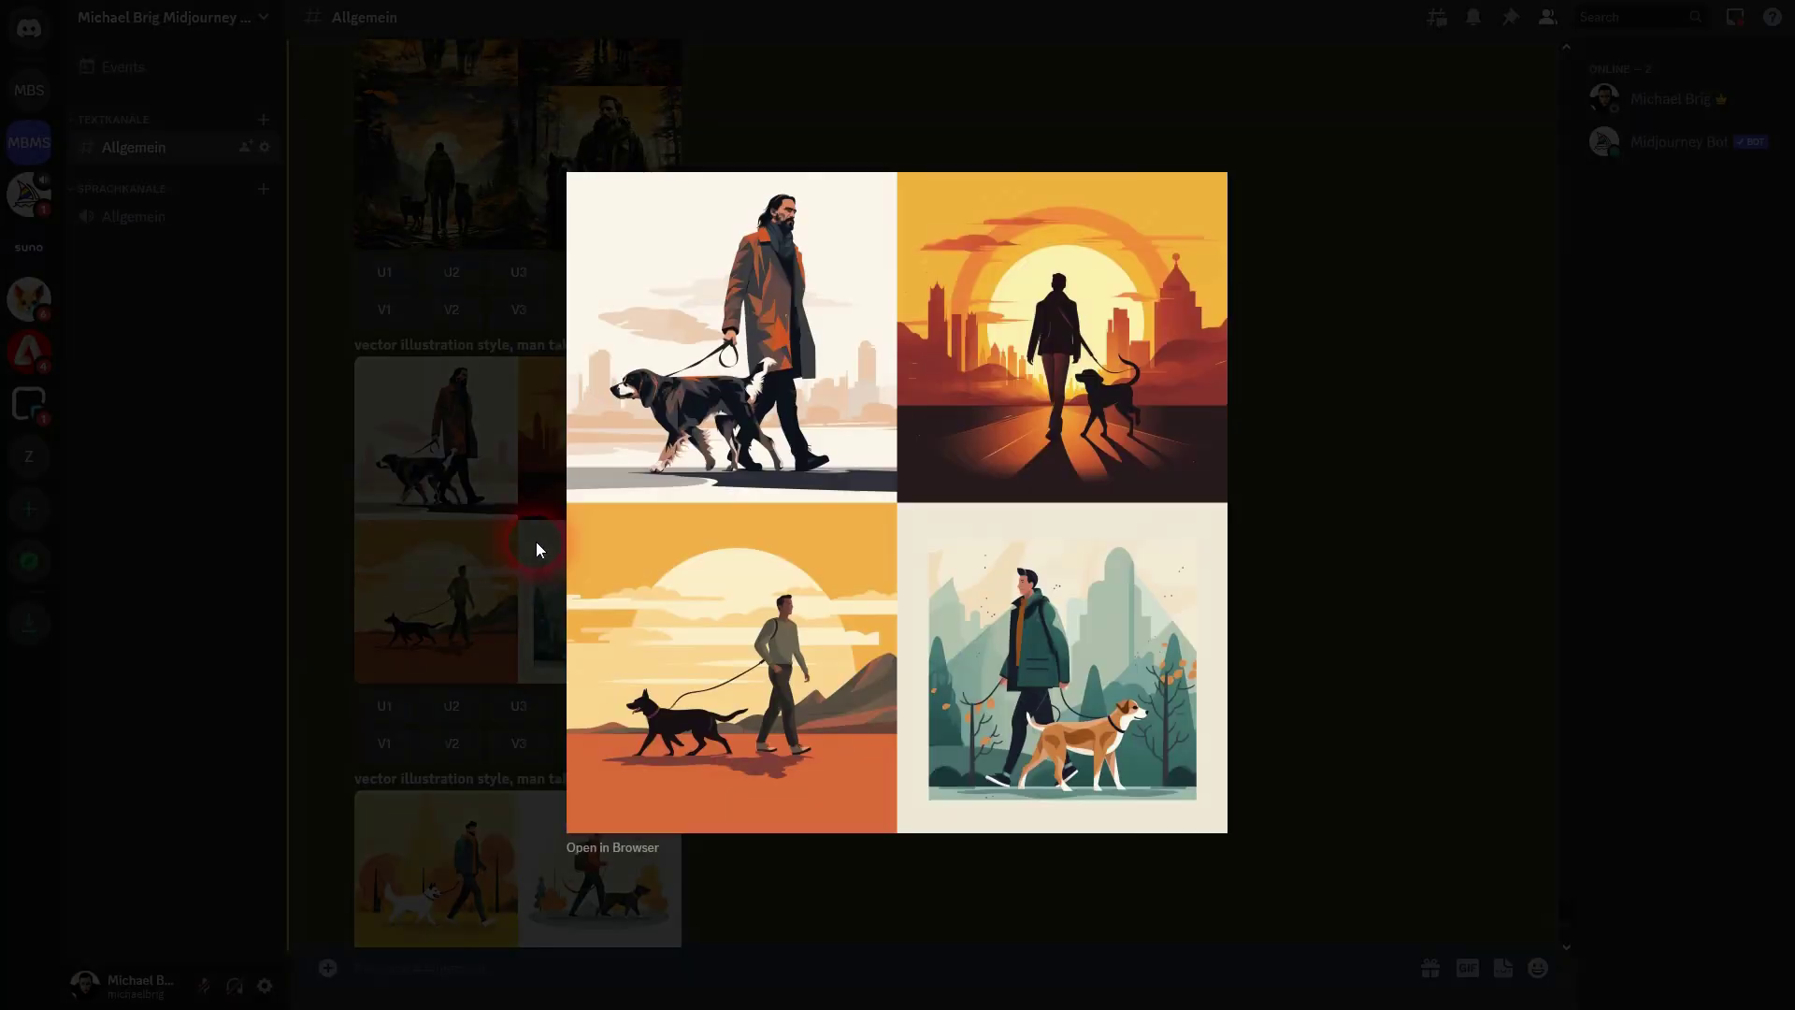
pyautogui.click(1345, 529)
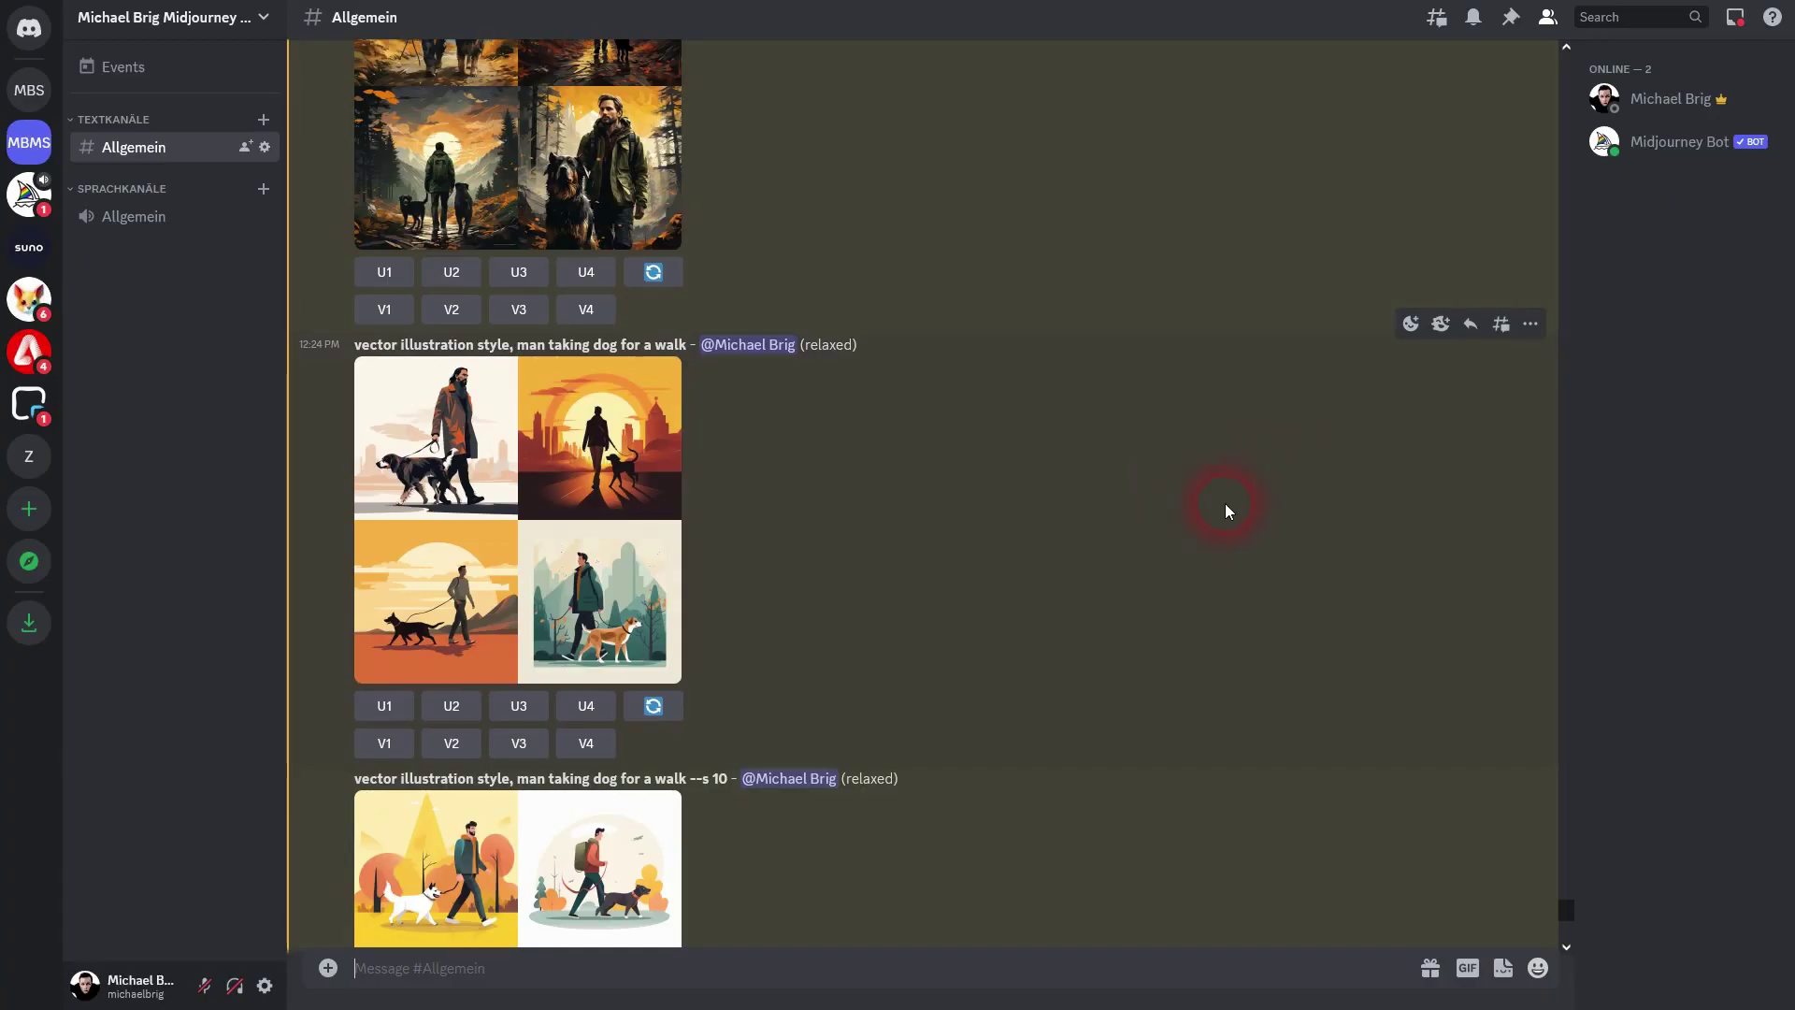
pyautogui.scroll(-7, 1225, 503)
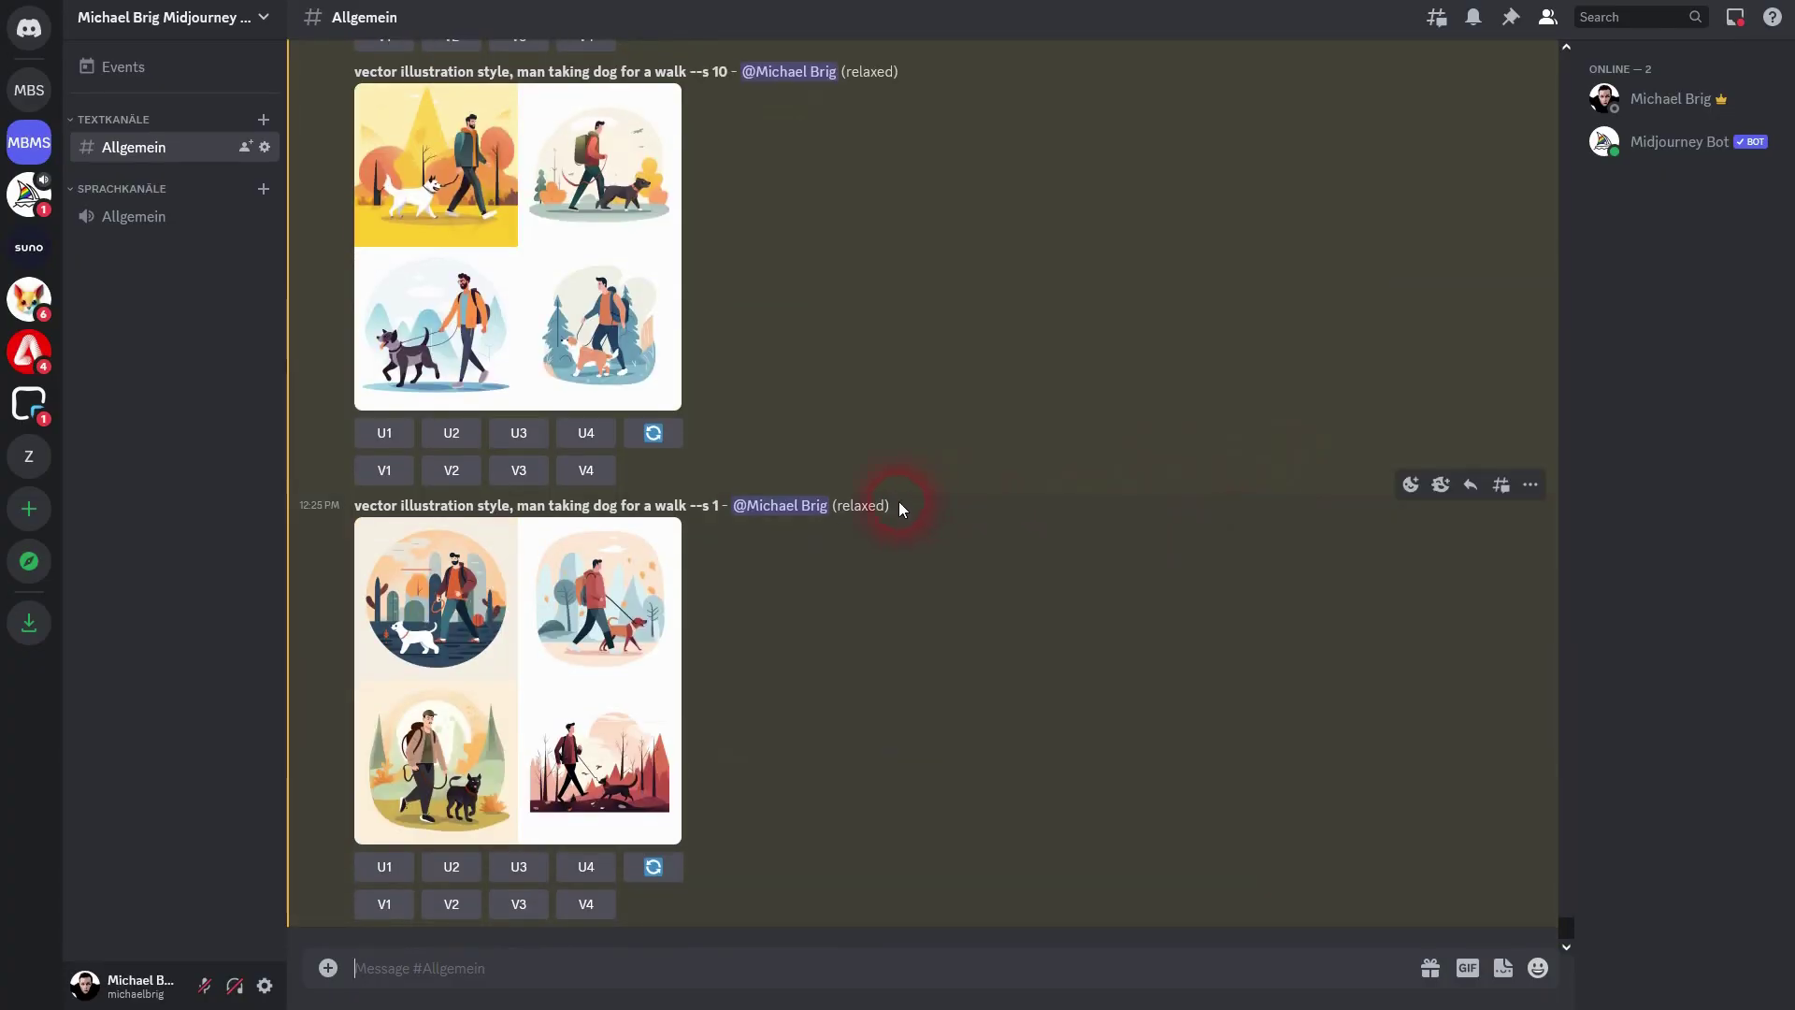